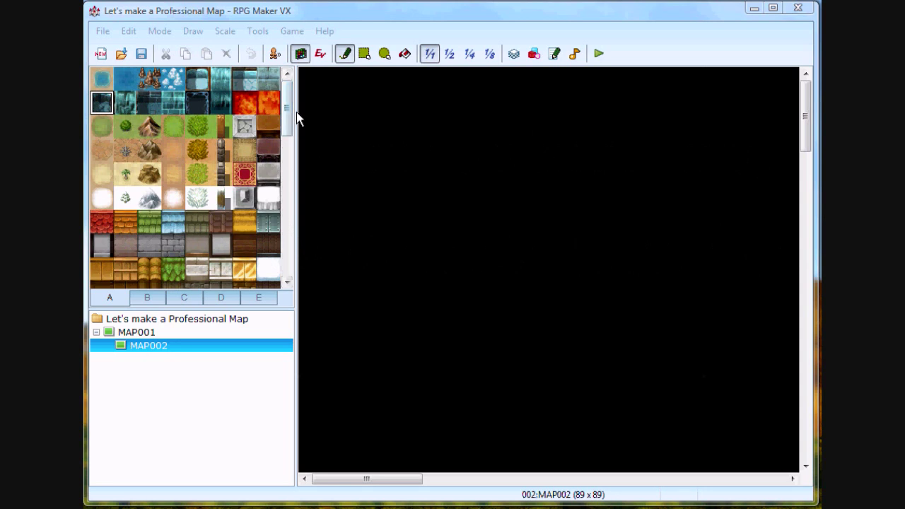
Select the plain grass tile and check MAP002's properties, closing them unchanged.
left_click(174, 125)
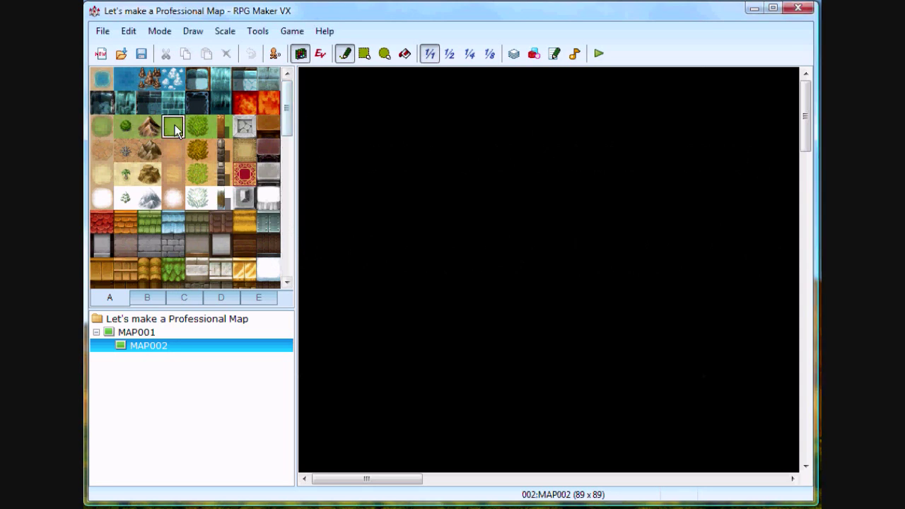
right_click(153, 348)
left_click(222, 358)
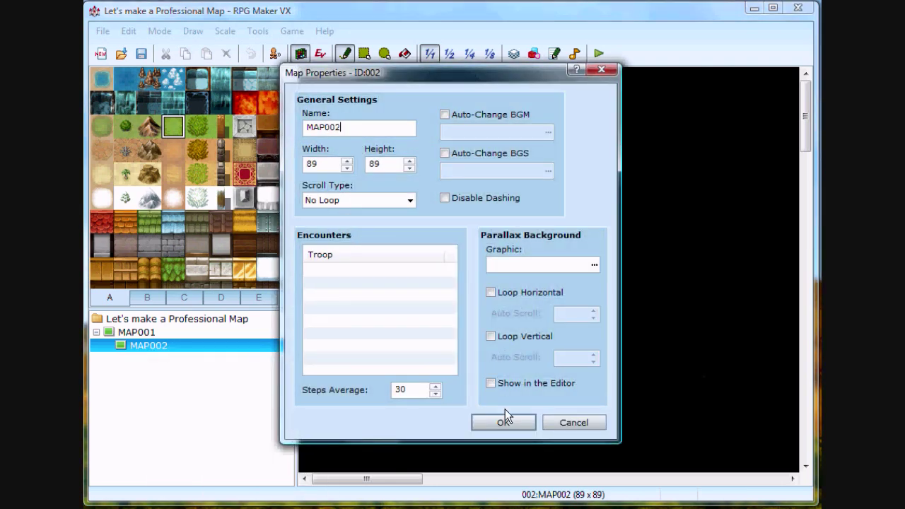
left_click(568, 421)
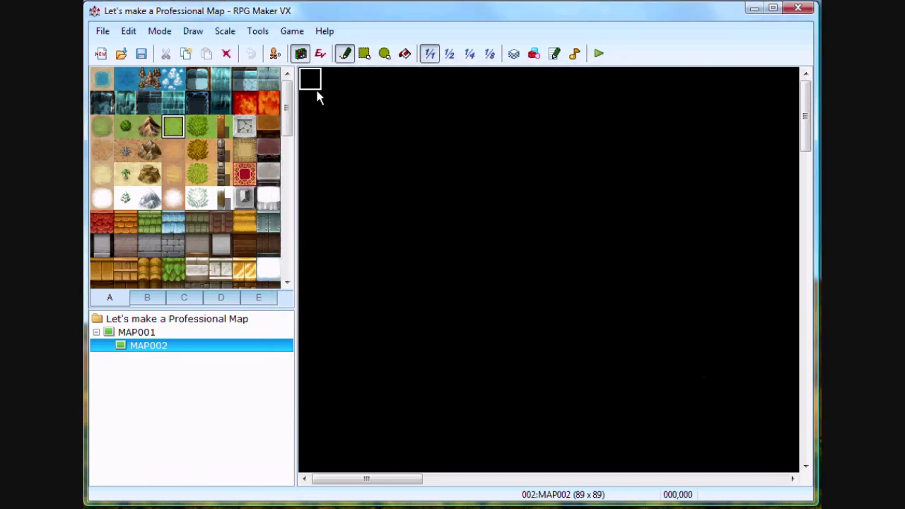
Flood-fill the whole 89x89 MAP002 with plain green grass.
left_click(199, 126)
left_click(452, 149)
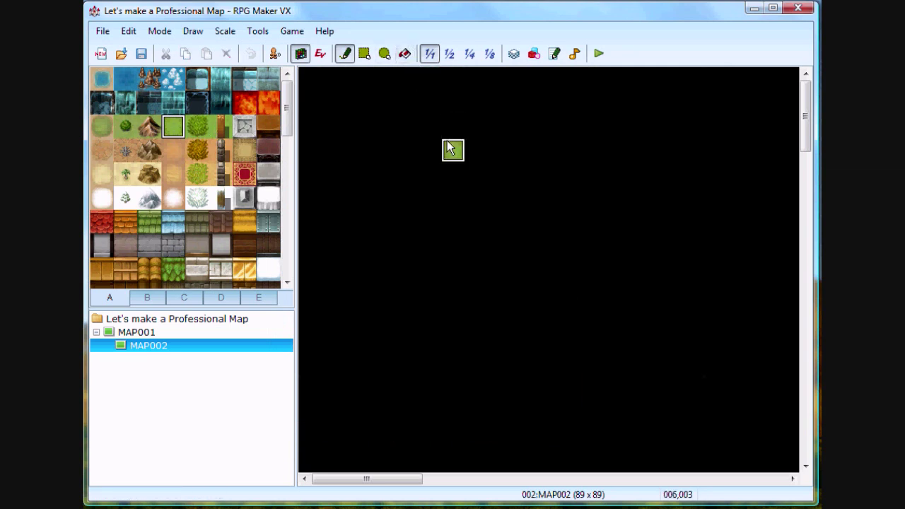
left_click(405, 53)
left_click(401, 118)
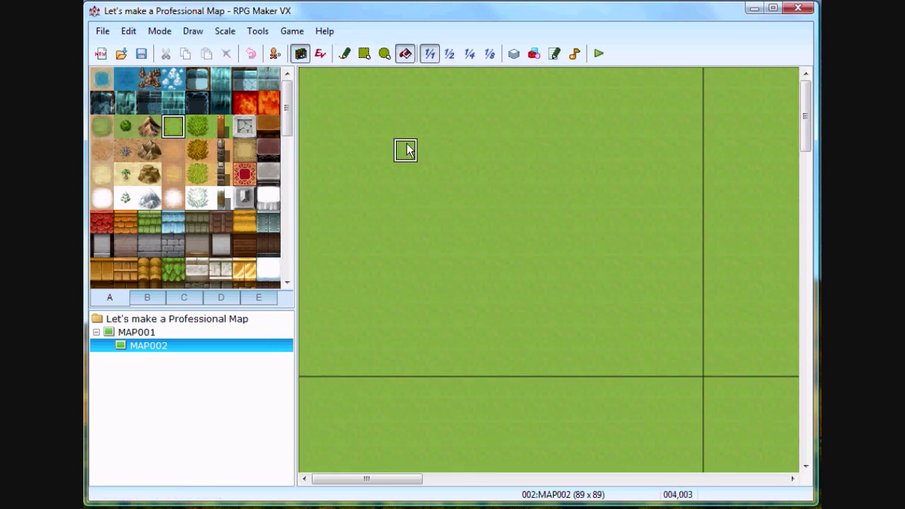
Preview the map at 1/8, 1/2 and 1/4 scale and select the darker grass tile.
left_click(489, 54)
left_click(450, 53)
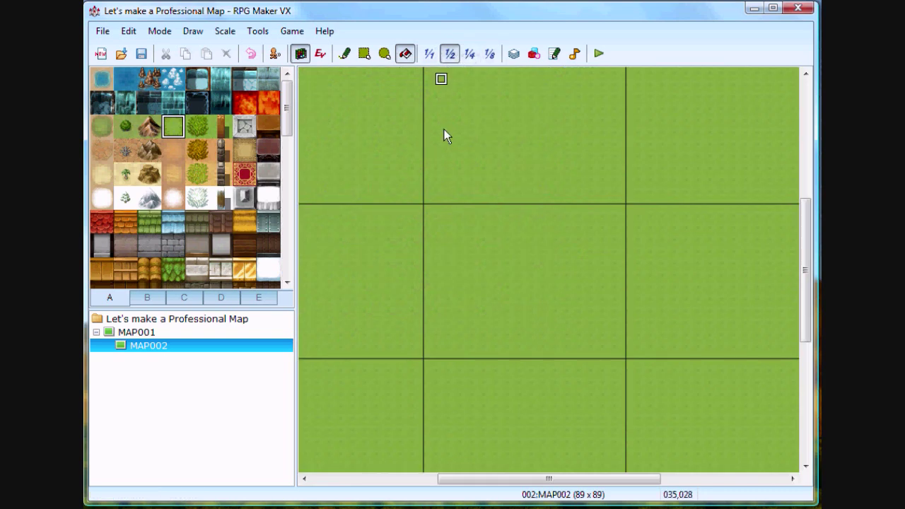
middle_click(465, 205)
middle_click(592, 324)
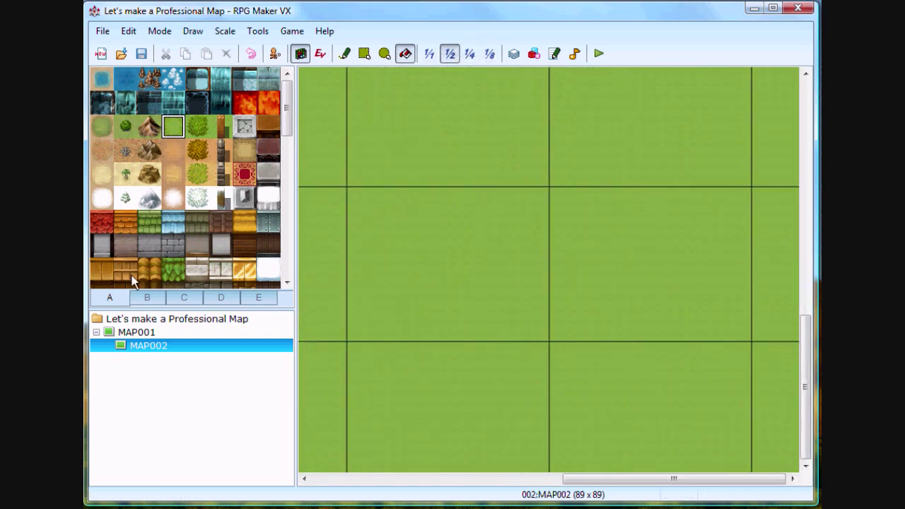
left_click(198, 126)
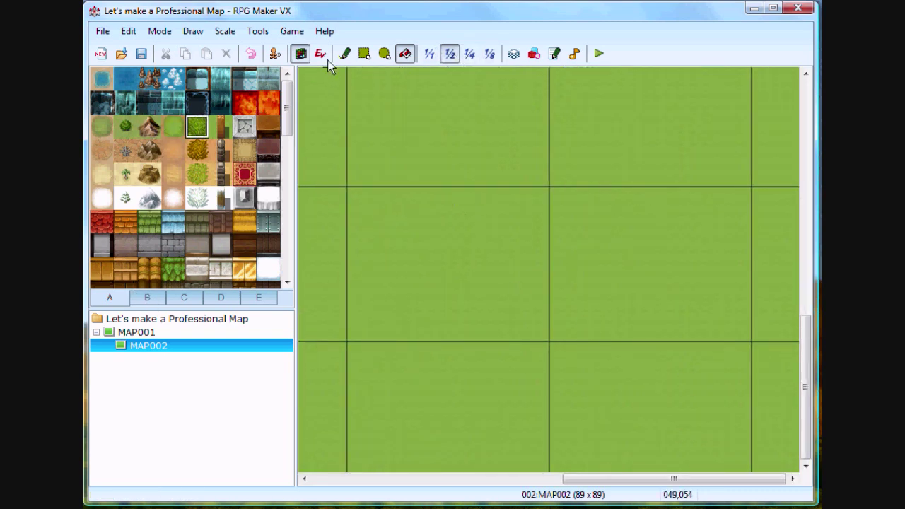
left_click(471, 53)
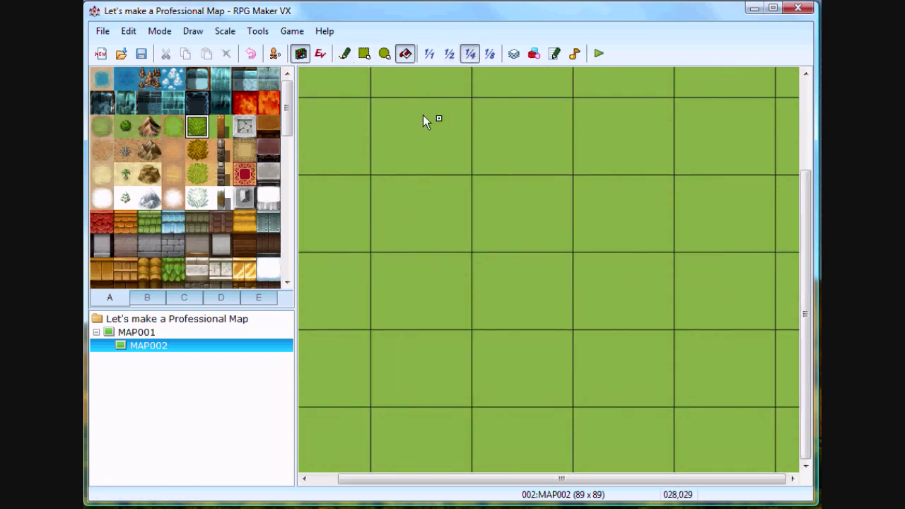
left_click(364, 53)
With the Ellipse tool, paint a dark-grass patch below the map's middle patch.
left_click(394, 54)
left_click(489, 53)
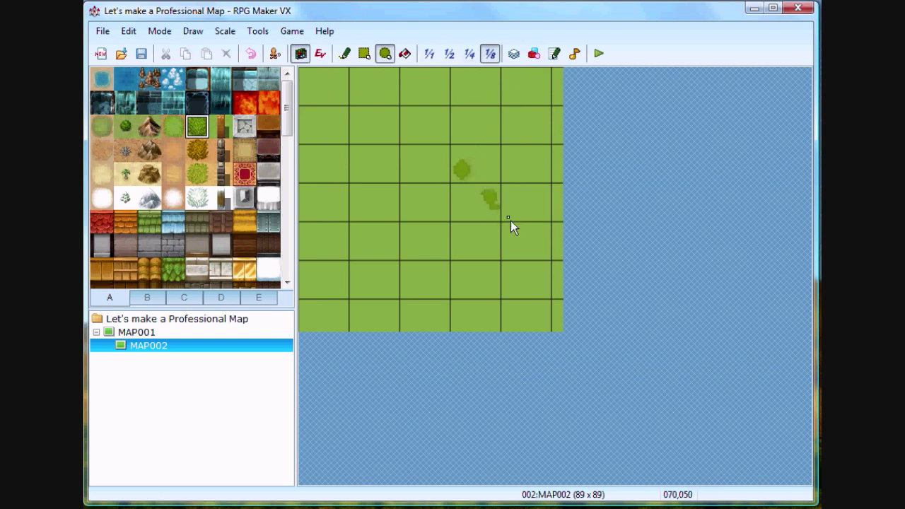
left_click(450, 54)
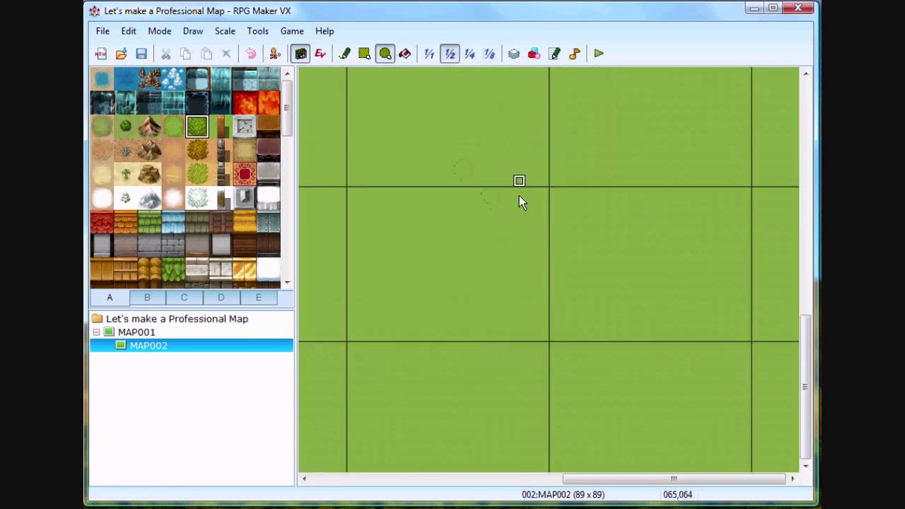
middle_click(514, 203)
middle_click(505, 279)
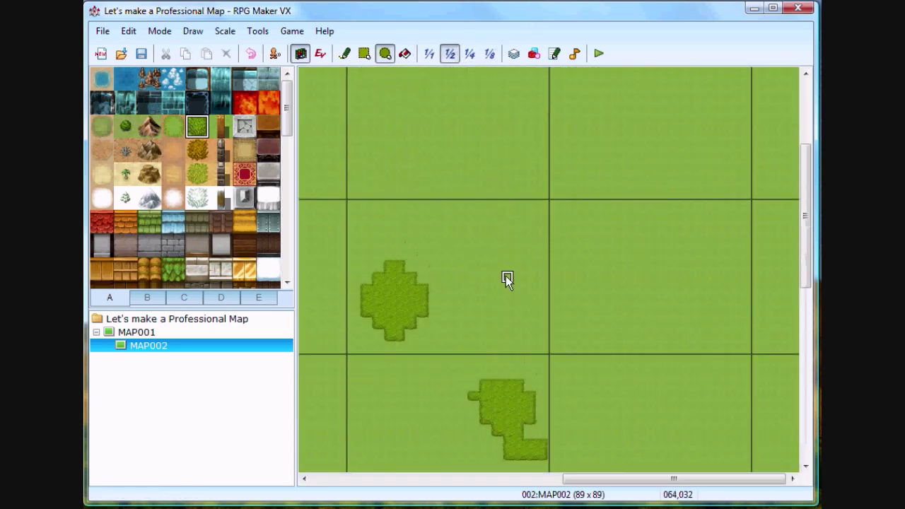
mouse_move(489, 314)
left_mouse_down()
mouse_move(473, 326)
mouse_move(557, 401)
mouse_move(603, 415)
left_mouse_up()
middle_click(460, 327)
middle_click(488, 404)
Add a diagonal dark-grass strip and a wide bar with small bits beneath it.
middle_click(605, 410)
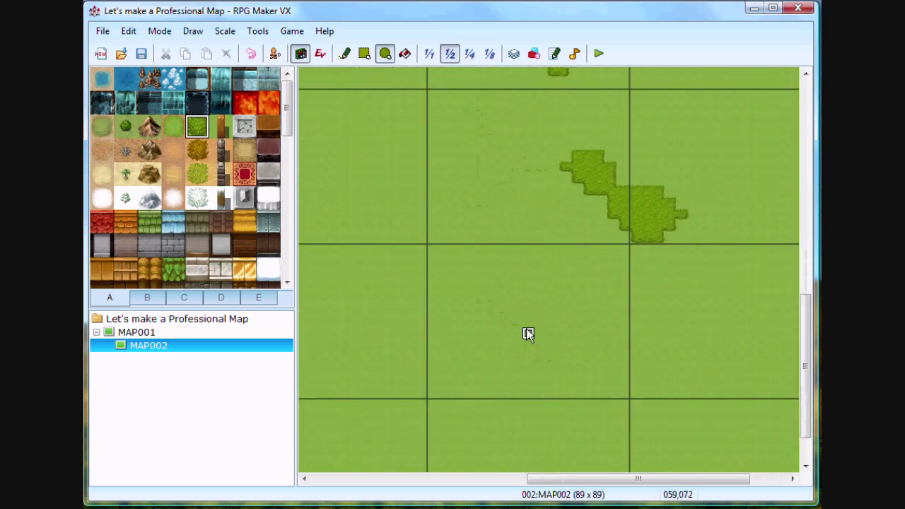
mouse_move(528, 334)
left_mouse_down()
mouse_move(488, 370)
mouse_move(509, 359)
left_mouse_up()
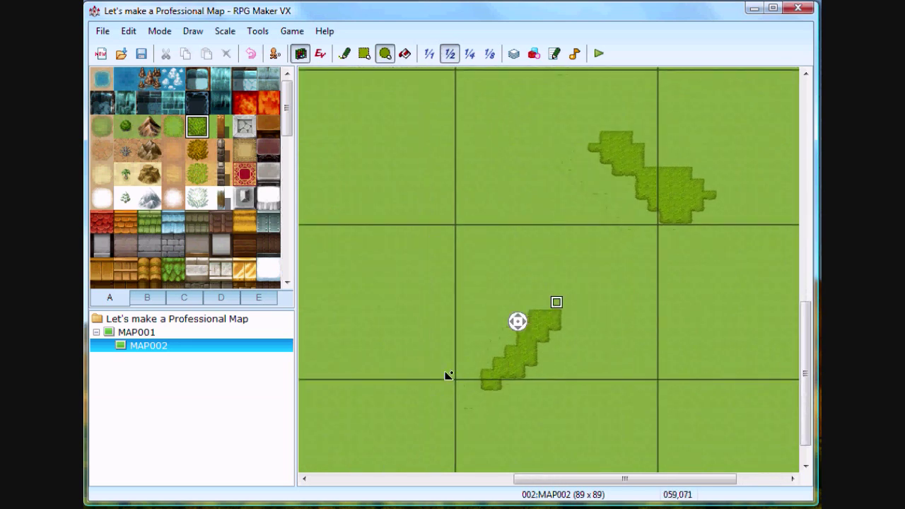
middle_click(542, 428)
left_click_drag(521, 392, 495, 410)
left_click_drag(468, 374, 433, 416)
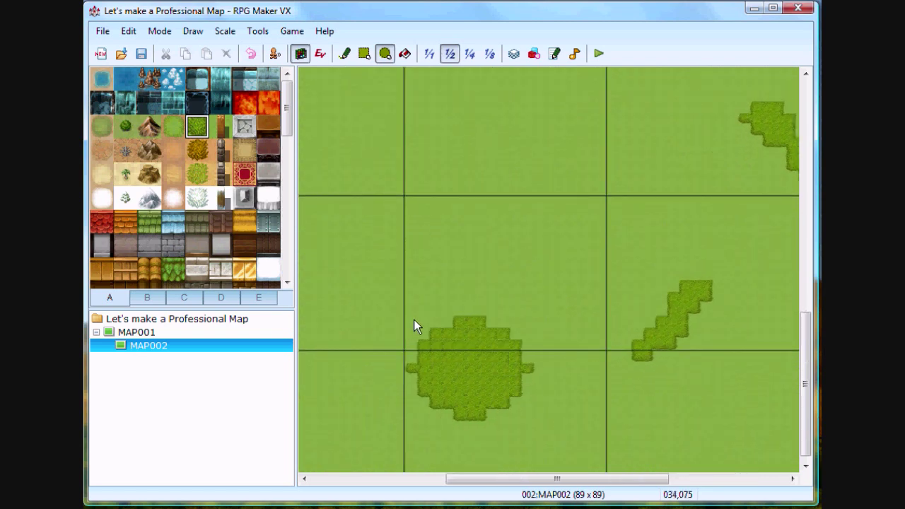
left_click(416, 430)
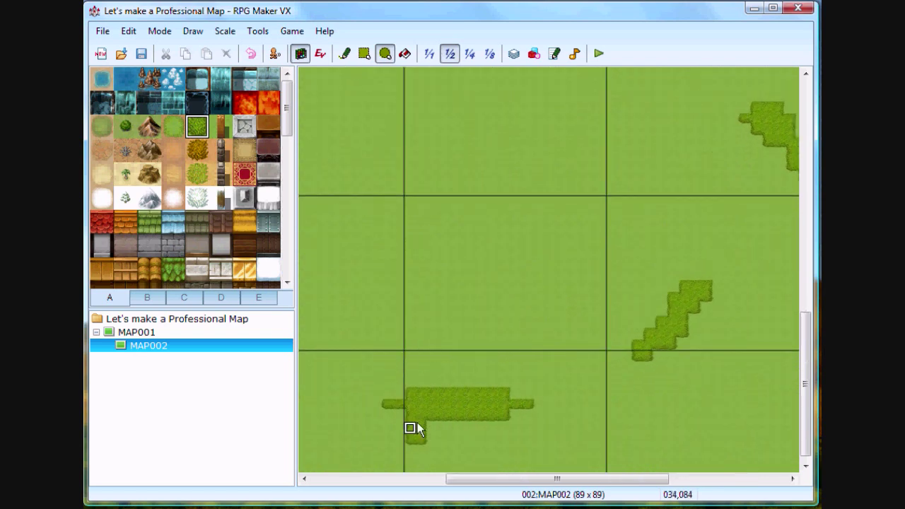
middle_click(492, 428)
left_click(587, 423)
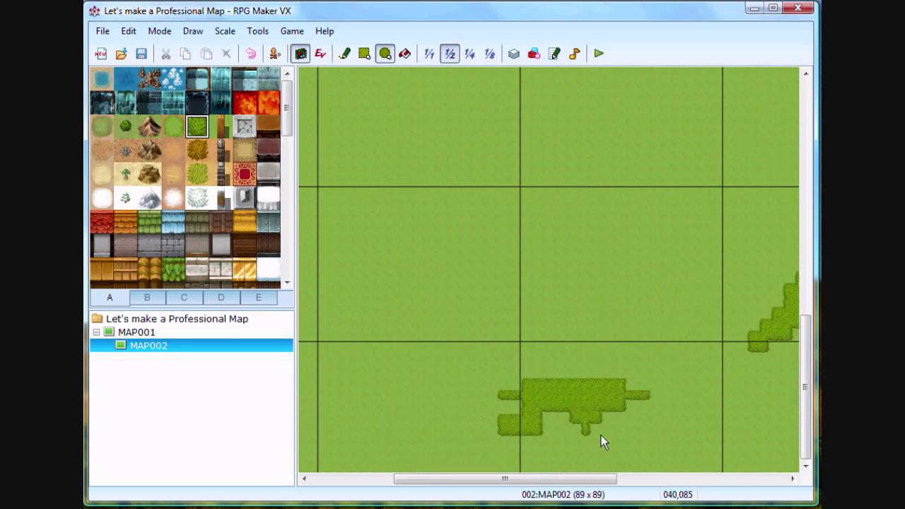
Add a small cross-shaped dark-grass patch with an extra tile at its top-right.
scroll(552, 413, "left", 1)
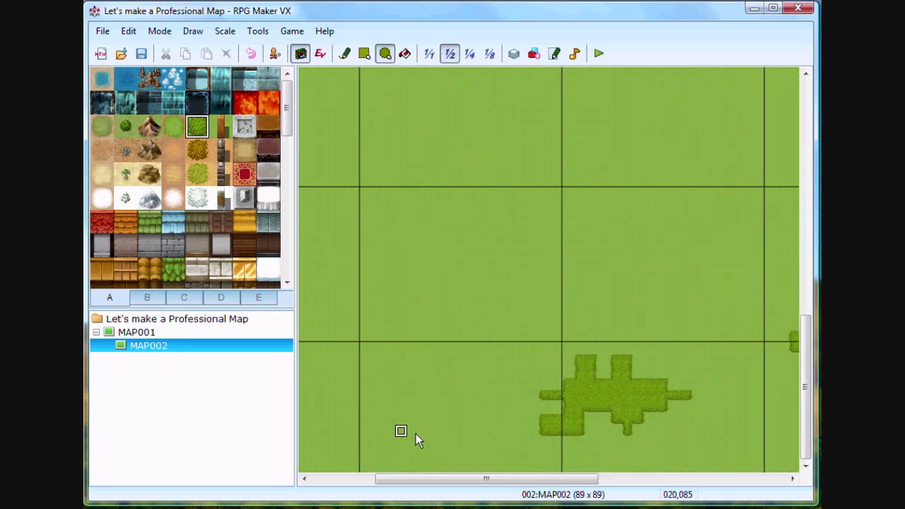
scroll(416, 433, "left", 4)
left_click_drag(360, 424, 400, 421)
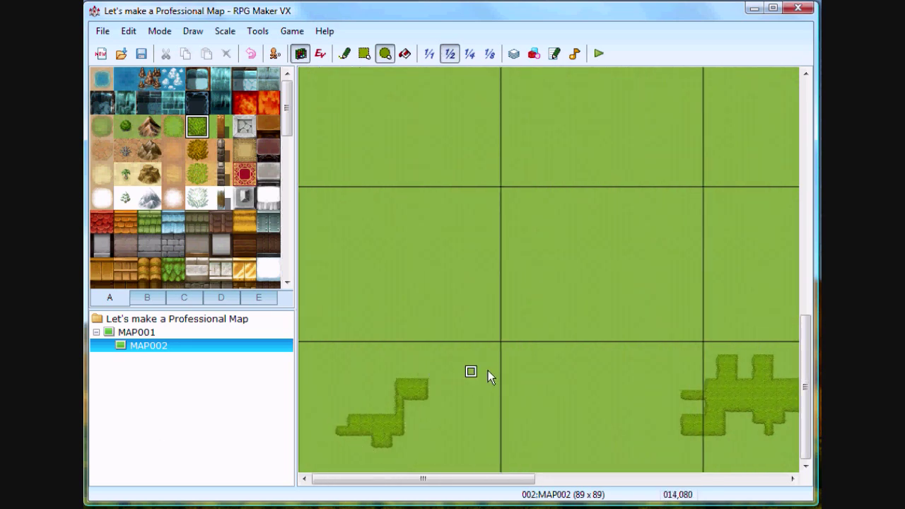
left_click_drag(601, 311, 575, 282)
left_click(616, 261)
scroll(627, 196, "up", 2)
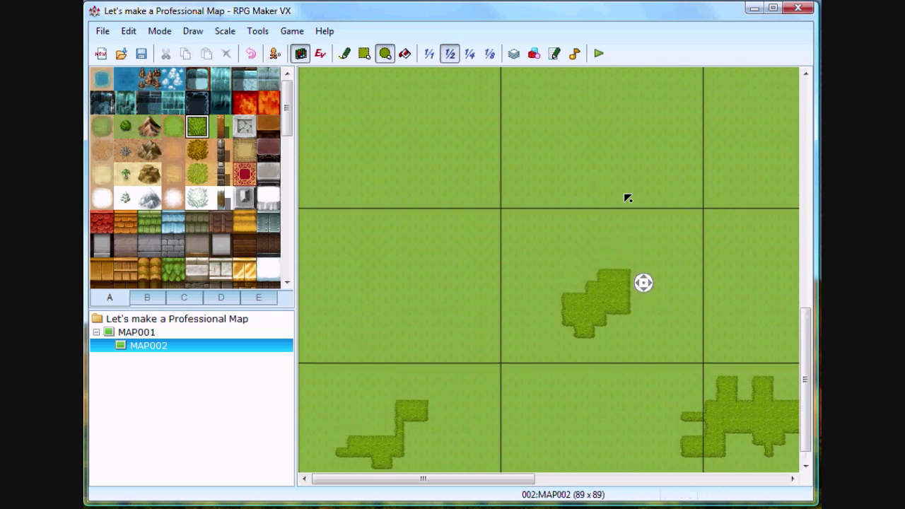
scroll(617, 229, "up", 4)
scroll(536, 297, "up", 2)
Paint an irregular patch, a tall upward patch and a single dark-grass tile.
left_click_drag(535, 293, 493, 246)
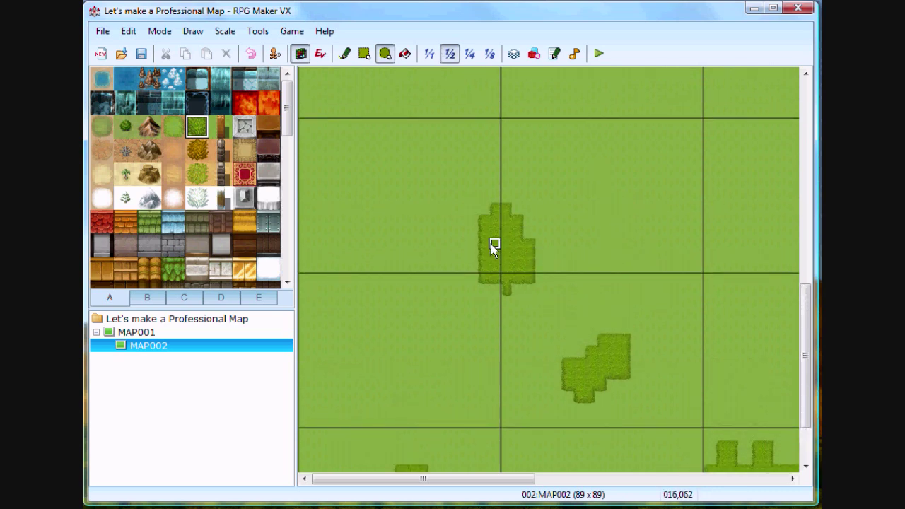
mouse_move(567, 283)
left_mouse_down()
mouse_move(575, 258)
mouse_move(610, 243)
left_mouse_up()
scroll(573, 273, "up", 1)
scroll(636, 245, "up", 3)
left_click(636, 273)
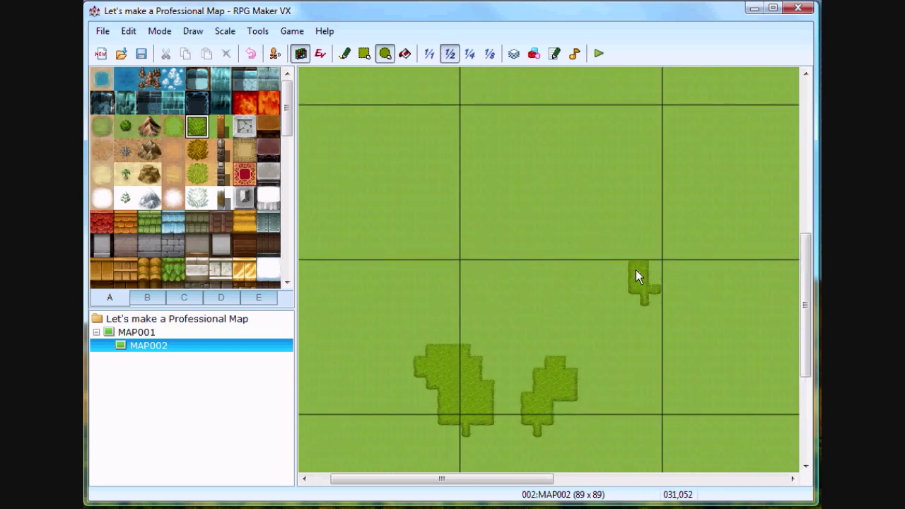
scroll(707, 212, "up", 1)
mouse_move(658, 263)
left_mouse_down()
mouse_move(691, 255)
mouse_move(654, 214)
mouse_move(615, 205)
left_mouse_up()
scroll(701, 238, "up", 2)
Add a plus-shaped patch and a tall oval patch, joining the upper patch to the plus.
left_click(495, 261)
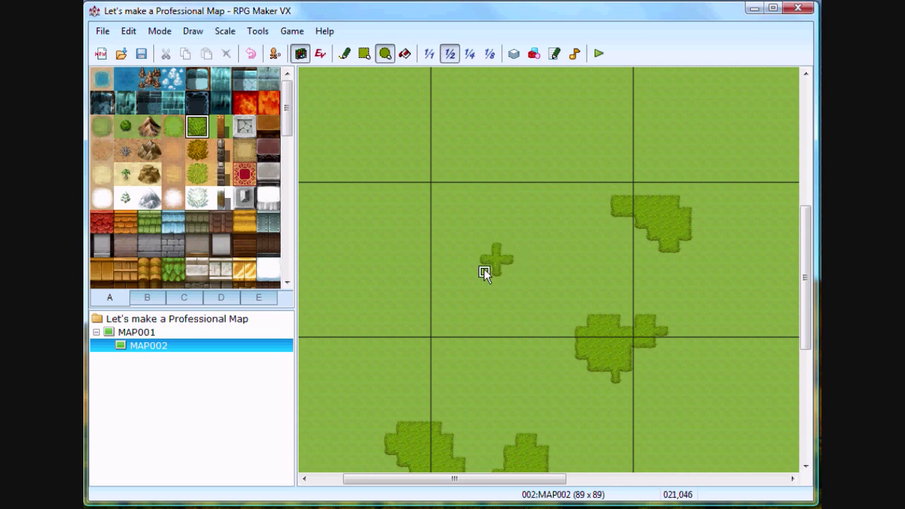
left_click_drag(459, 287, 442, 305)
mouse_move(366, 297)
left_mouse_down()
mouse_move(341, 249)
mouse_move(398, 210)
left_mouse_up()
scroll(463, 222, "up", 3)
left_click_drag(598, 180, 508, 123)
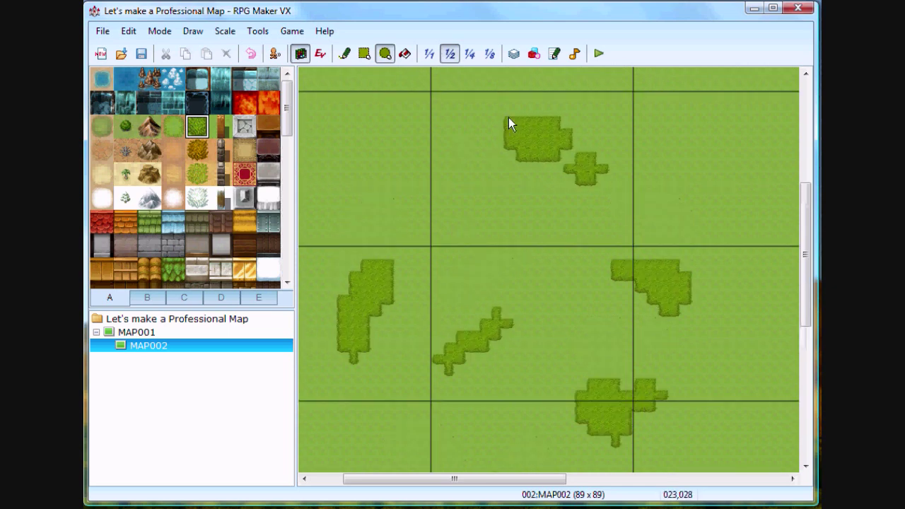
mouse_move(554, 144)
left_mouse_down()
mouse_move(589, 181)
mouse_move(623, 133)
left_mouse_up()
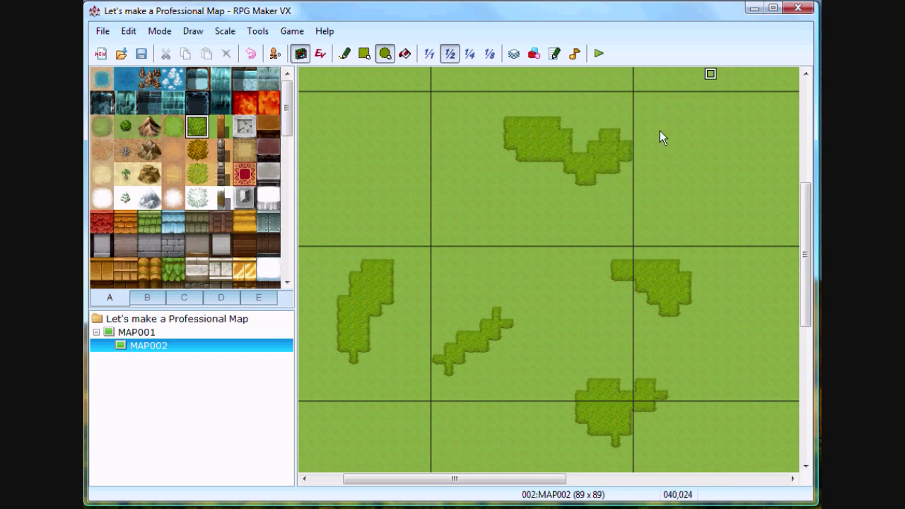
Extend and connect the upper dark-grass patches around the plus-shaped patch.
middle_click_drag(608, 216, 742, 115)
mouse_move(623, 237)
left_mouse_down()
mouse_move(584, 189)
mouse_move(534, 166)
left_mouse_up()
middle_click_drag(532, 225, 655, 247)
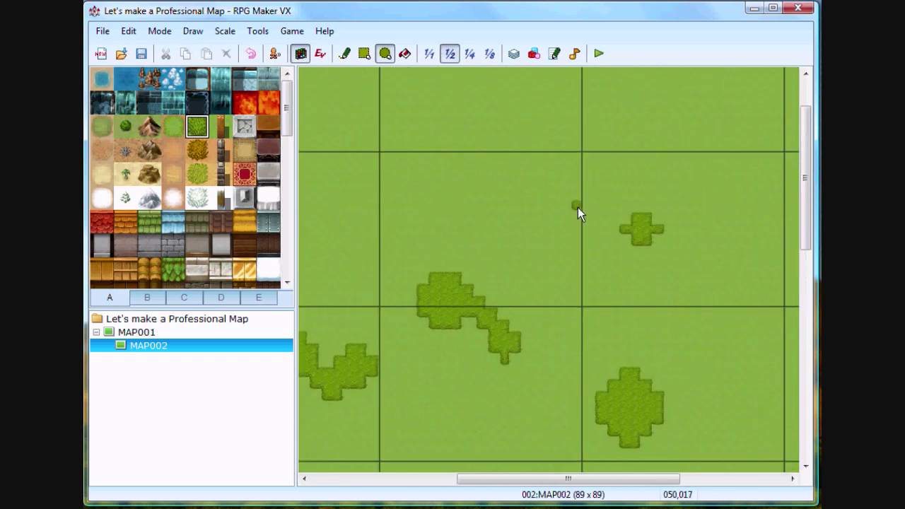
mouse_move(578, 207)
left_mouse_down()
mouse_move(629, 226)
mouse_move(585, 161)
left_mouse_up()
middle_click_drag(646, 219, 748, 121)
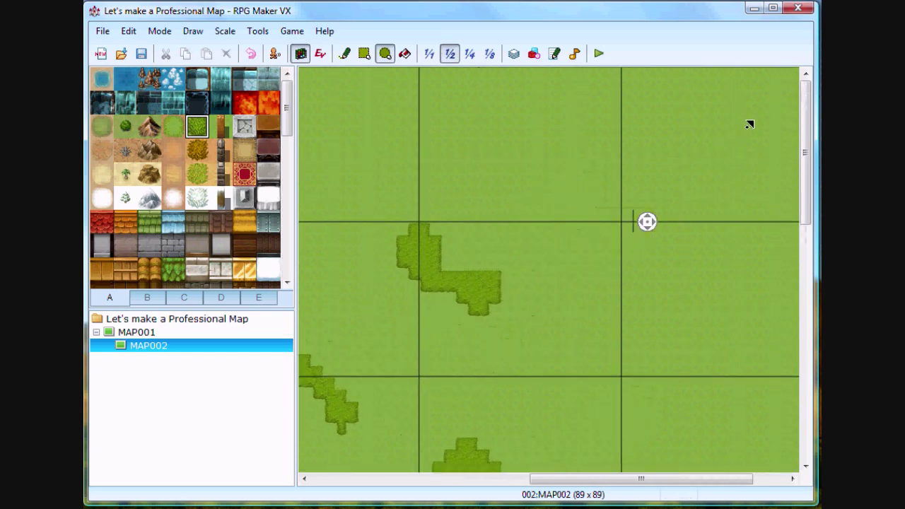
mouse_move(626, 336)
left_mouse_down()
mouse_move(627, 304)
mouse_move(615, 336)
left_mouse_up()
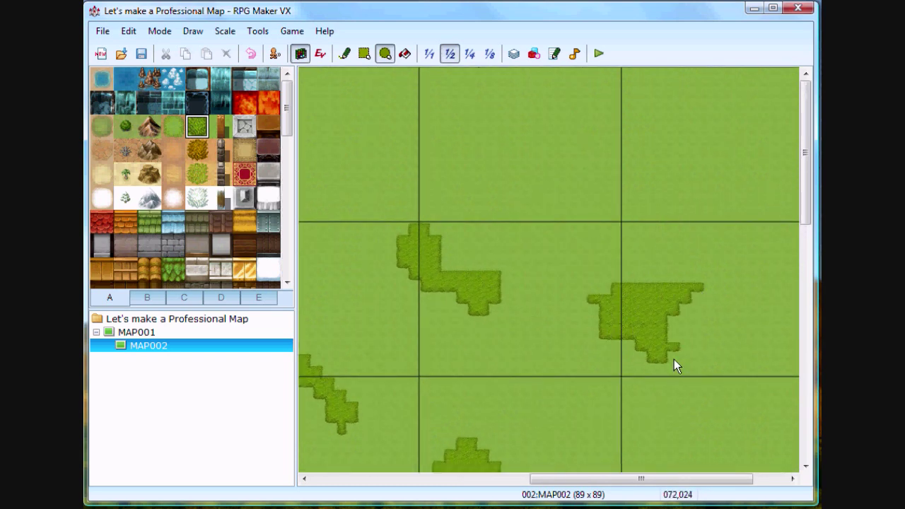
Paint dark-grass patches in the upper right and upper left, with a small plus below.
middle_click_drag(687, 335, 757, 219)
mouse_move(679, 205)
left_mouse_down()
mouse_move(650, 151)
mouse_move(613, 135)
mouse_move(544, 152)
mouse_move(547, 165)
mouse_move(495, 121)
mouse_move(488, 126)
left_mouse_up()
scroll(495, 164, "left", 5)
left_click_drag(371, 150, 313, 79)
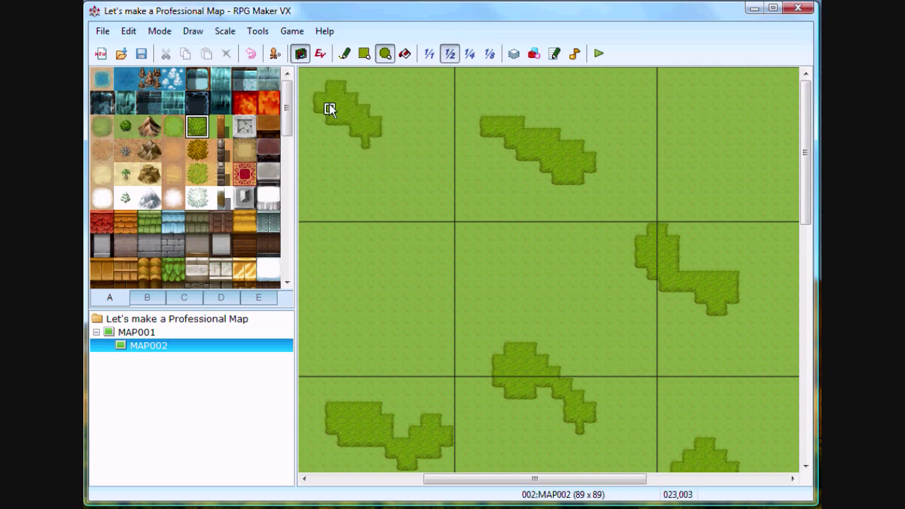
left_click_drag(361, 159, 382, 175)
Test-paint water and dark water areas on the map.
left_click(103, 78)
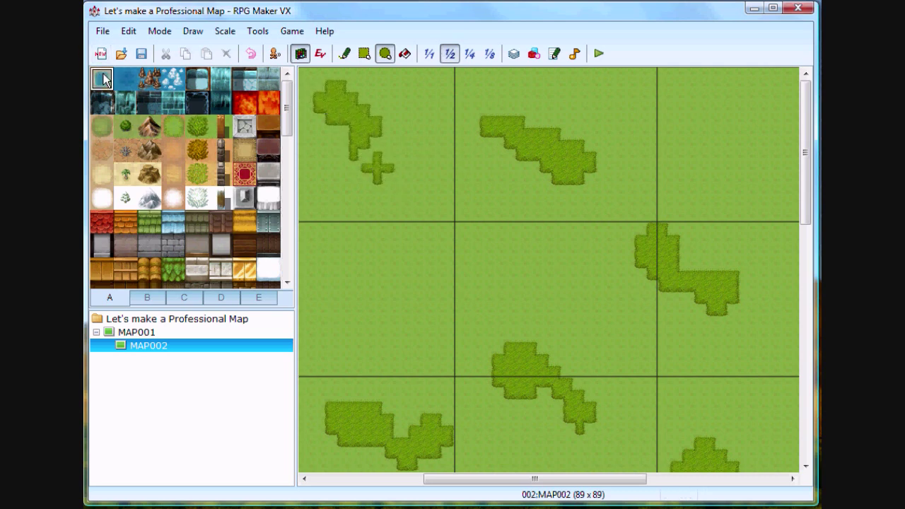
left_click_drag(481, 247, 401, 300)
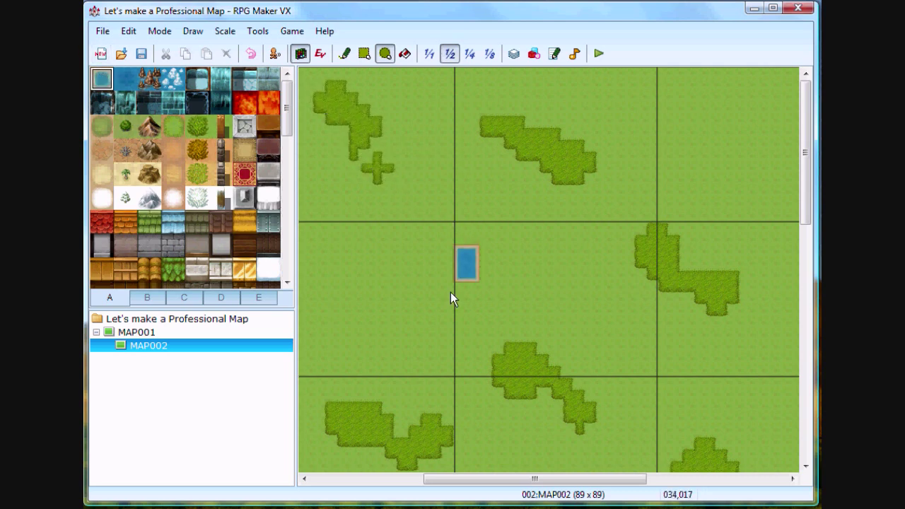
left_click(103, 102)
left_click_drag(486, 201, 385, 302)
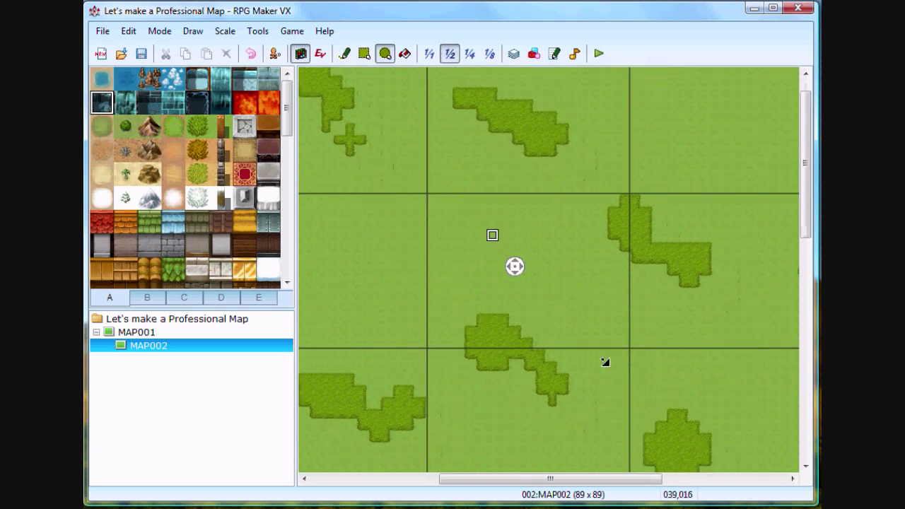
middle_click_drag(519, 269, 616, 383)
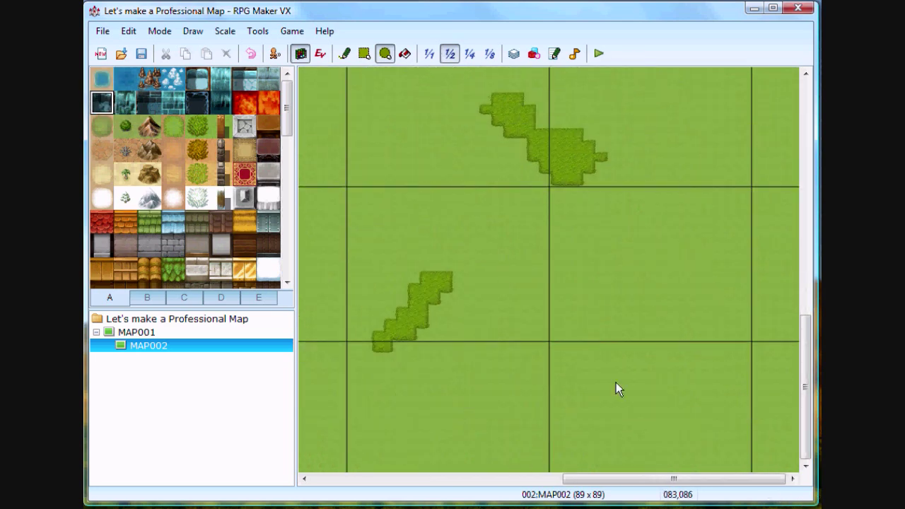
left_click(175, 150)
With the Pencil, paint sand paths from the bottom edge, join them and extend upward and left.
left_click(344, 54)
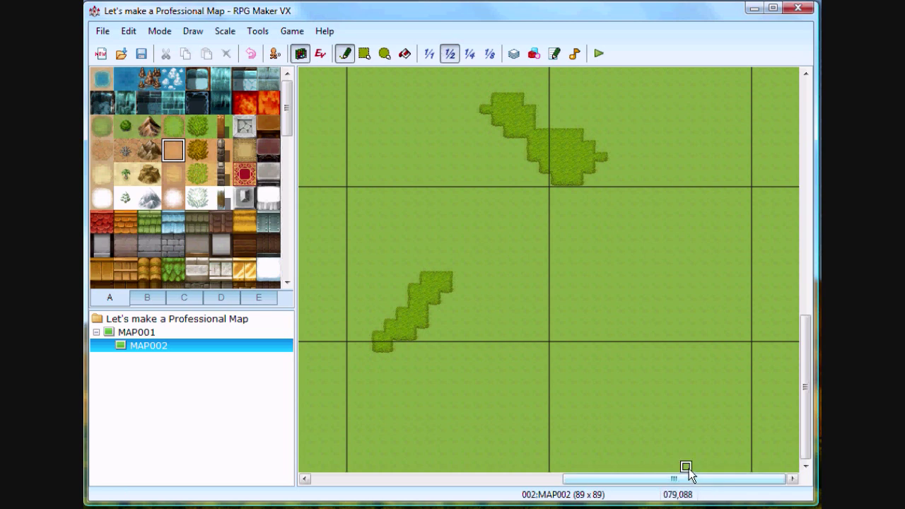
mouse_move(683, 463)
left_mouse_down()
mouse_move(694, 431)
mouse_move(651, 408)
left_mouse_up()
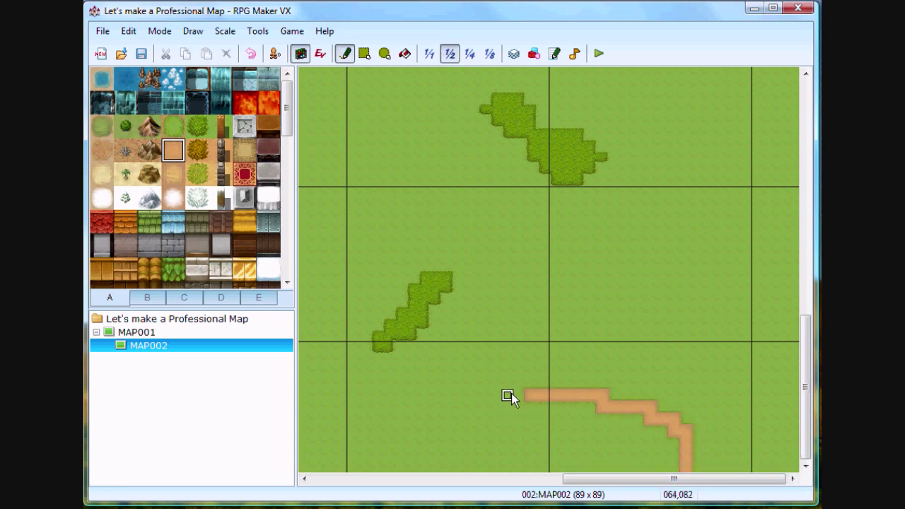
mouse_move(510, 394)
left_mouse_down()
mouse_move(471, 362)
mouse_move(461, 314)
left_mouse_up()
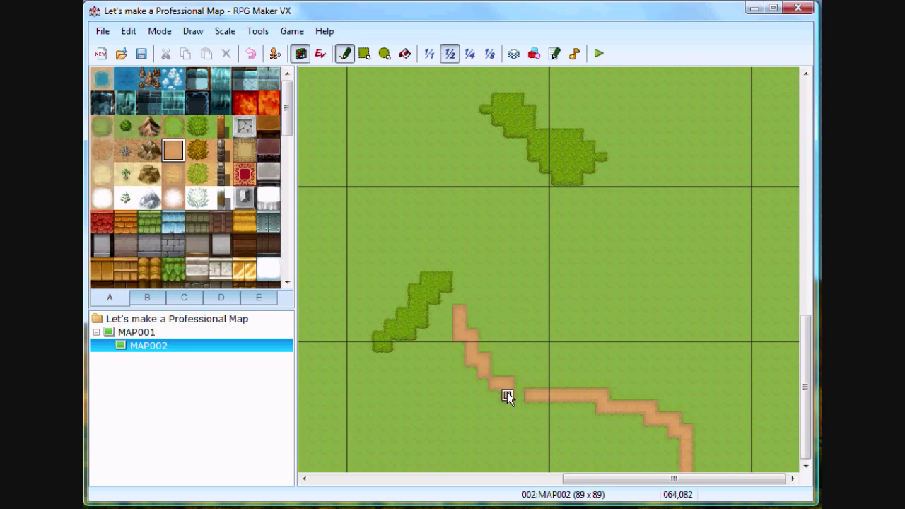
left_click_drag(507, 393, 495, 373)
scroll(494, 451, "up", 2)
mouse_move(460, 363)
left_mouse_down()
mouse_move(459, 257)
mouse_move(397, 229)
mouse_move(401, 161)
left_mouse_up()
Paint a sand path branch heading west.
scroll(502, 365, "up", 4)
scroll(375, 297, "up", 4)
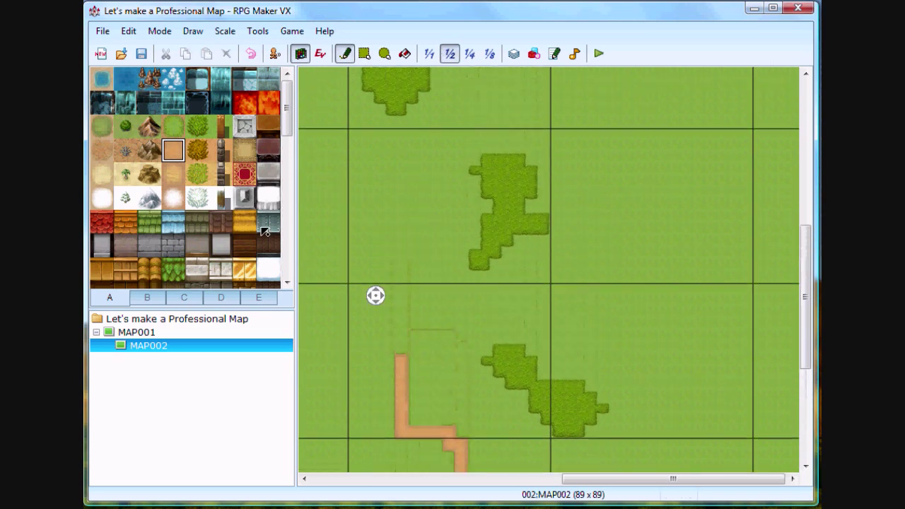
scroll(475, 339, "left", 7)
scroll(626, 283, "down", 6)
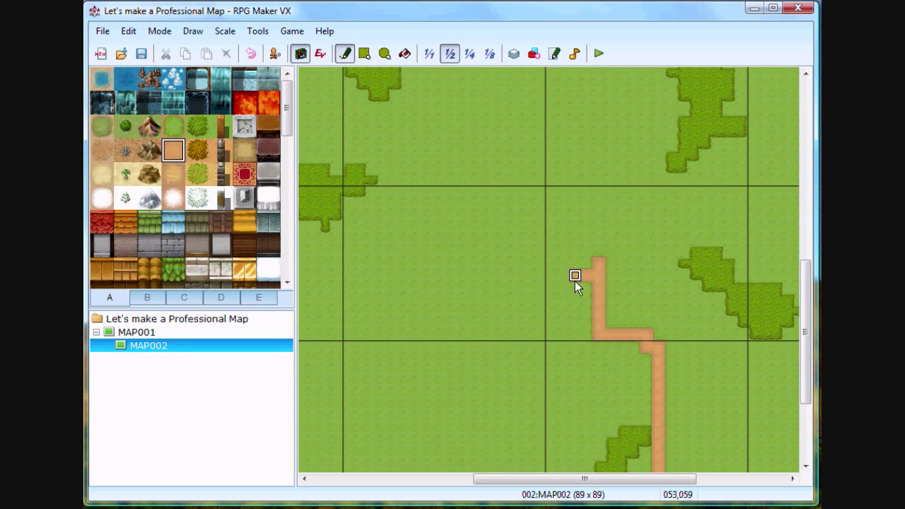
left_click_drag(575, 281, 323, 299)
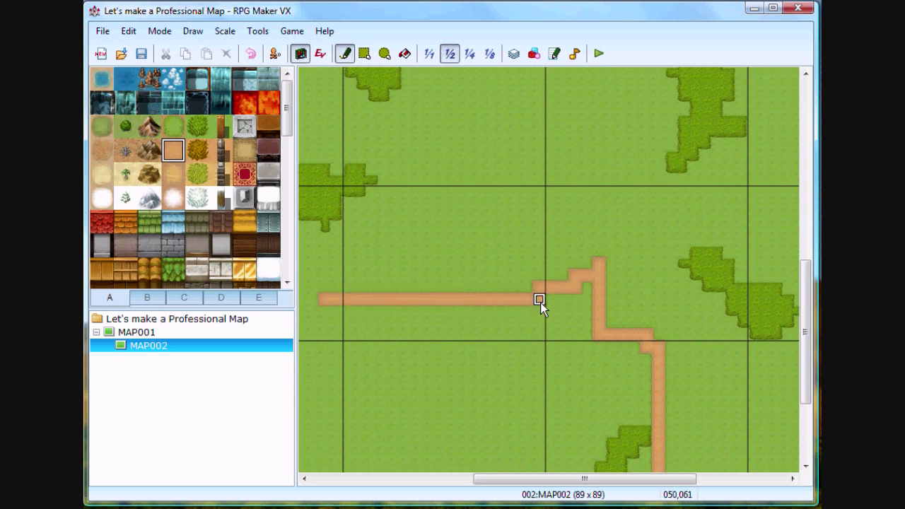
scroll(540, 302, "left", 6)
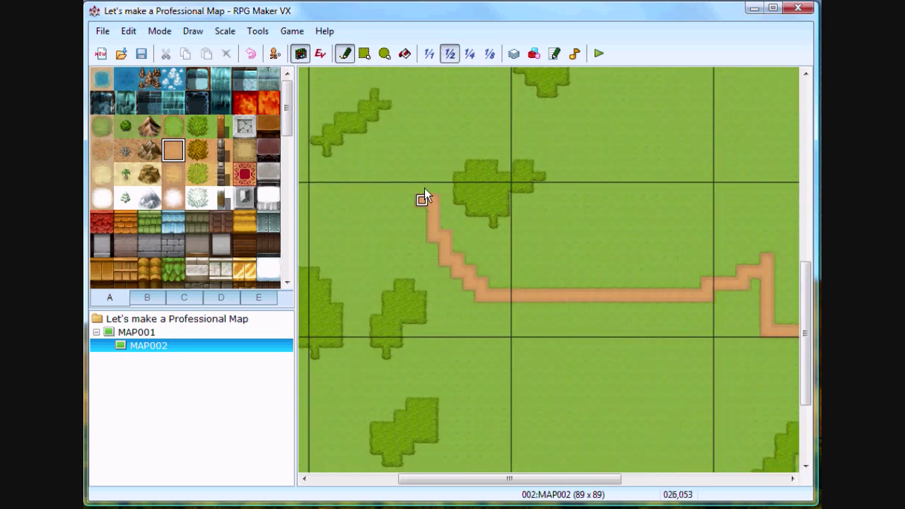
left_click_drag(424, 190, 423, 153)
Extend the sand path left and up with short strokes.
scroll(568, 346, "up", 3)
scroll(523, 297, "left", 3)
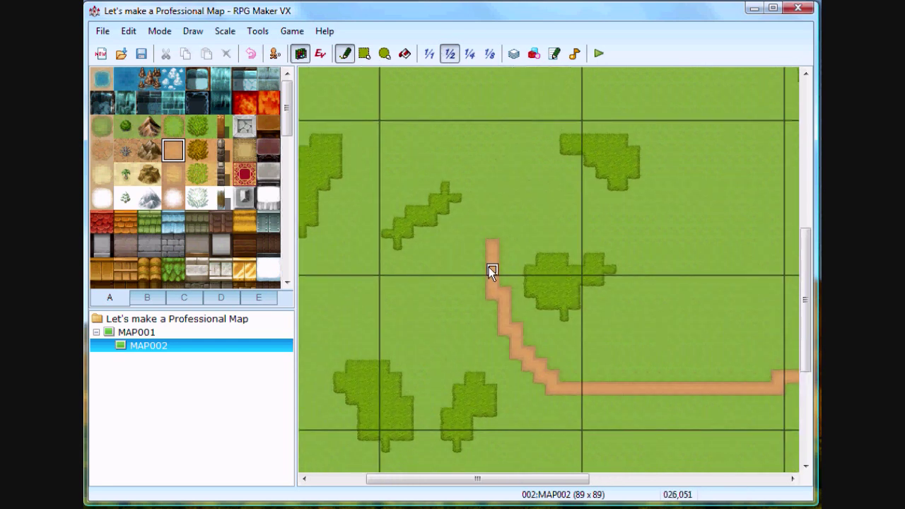
left_click_drag(492, 271, 390, 268)
scroll(461, 303, "left", 4)
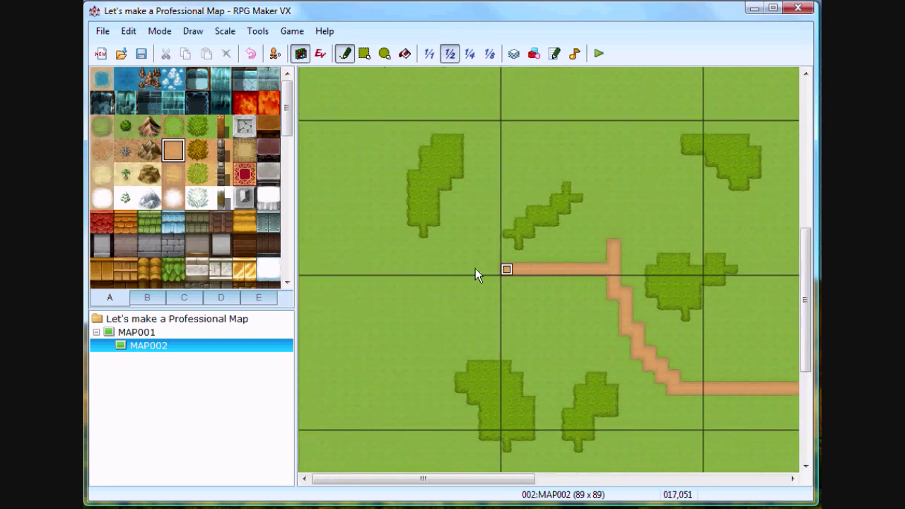
left_click_drag(476, 269, 458, 247)
scroll(447, 377, "up", 2)
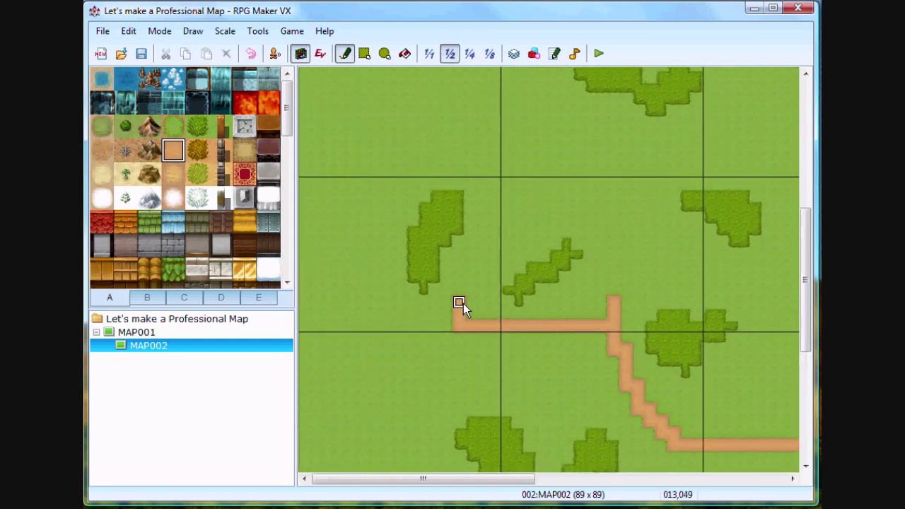
mouse_move(459, 304)
left_mouse_down()
mouse_move(471, 278)
mouse_move(520, 243)
mouse_move(526, 195)
left_mouse_up()
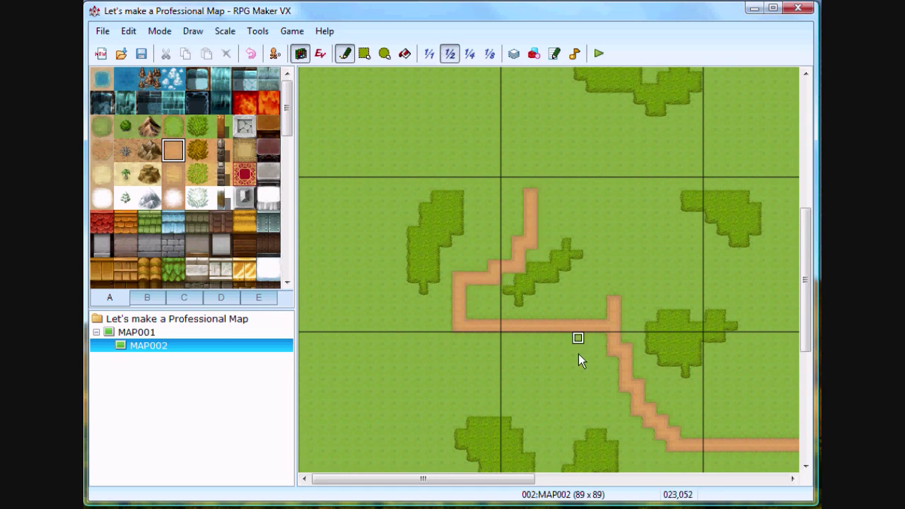
Run the path upward and diagonally up-right, undoing a stray vertical stroke.
scroll(624, 328, "right", 1)
scroll(625, 329, "up", 1)
mouse_move(598, 326)
left_mouse_down()
mouse_move(599, 289)
mouse_move(651, 215)
left_mouse_up()
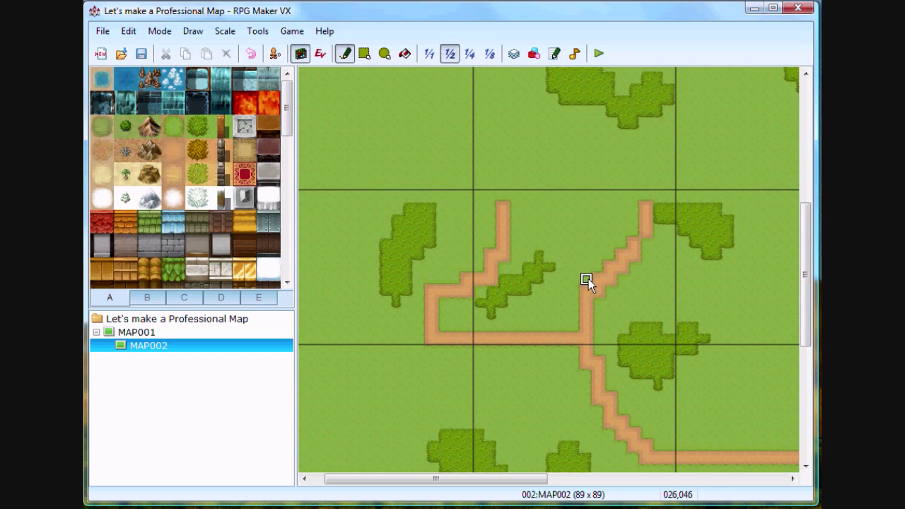
mouse_move(667, 368)
middle_mouse_down()
mouse_move(756, 413)
mouse_move(501, 203)
middle_mouse_up()
left_click_drag(486, 198, 485, 244)
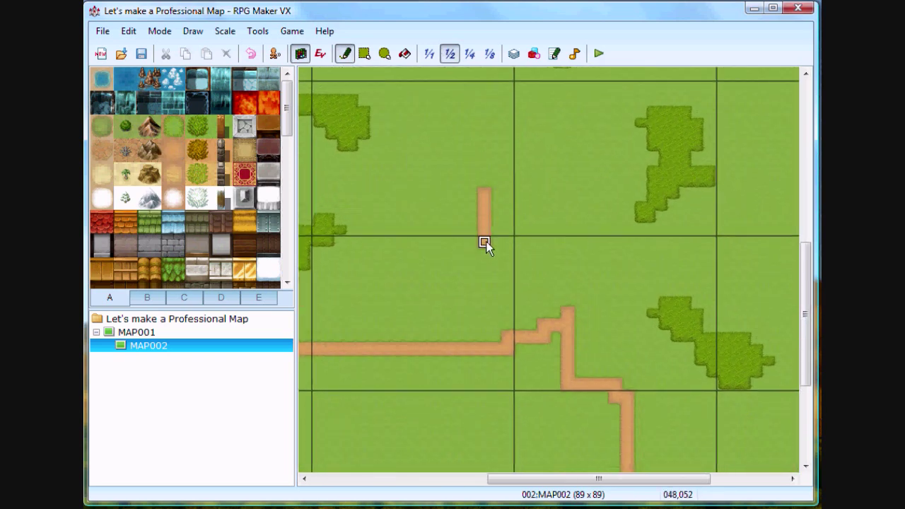
key("ctrl+z")
Extend the sand path upward in stages to the map's upper area.
left_click_drag(566, 330, 559, 281)
mouse_move(558, 215)
left_mouse_down()
mouse_move(555, 198)
mouse_move(589, 181)
left_mouse_up()
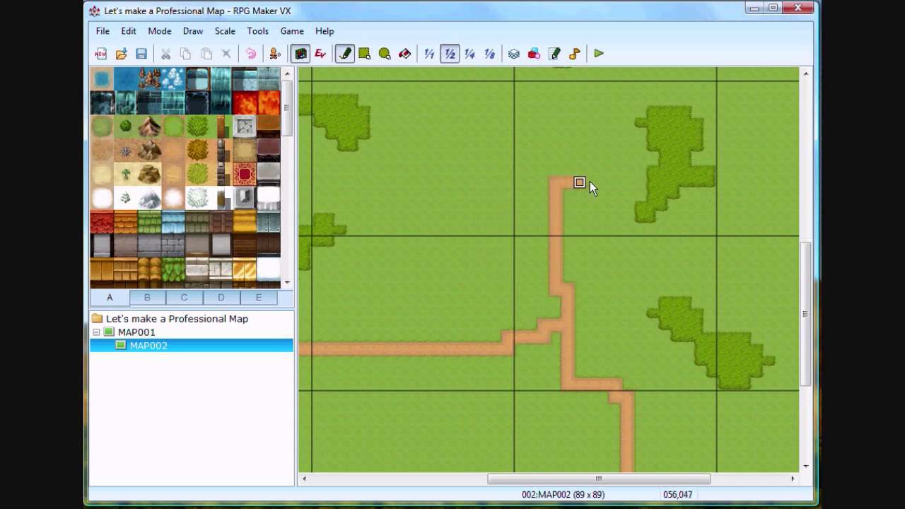
middle_click_drag(594, 301, 648, 173)
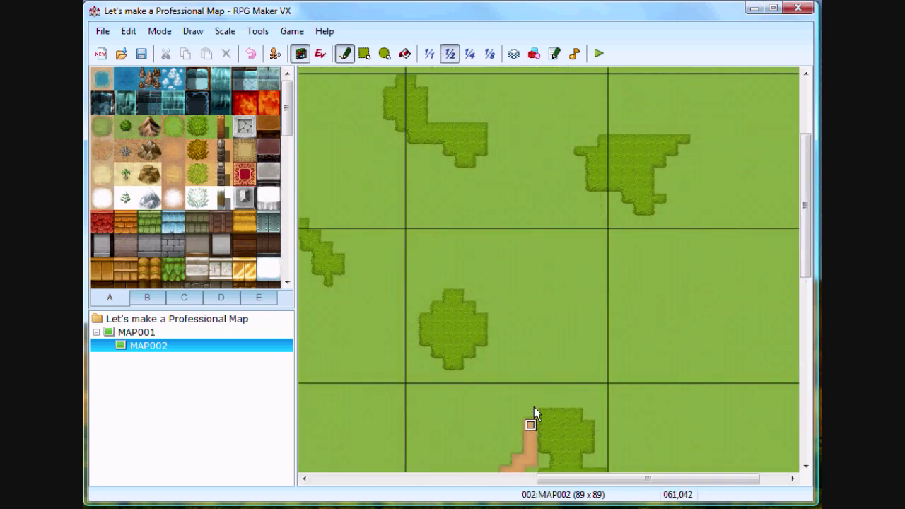
mouse_move(543, 273)
left_mouse_down()
mouse_move(556, 254)
mouse_move(551, 202)
left_mouse_up()
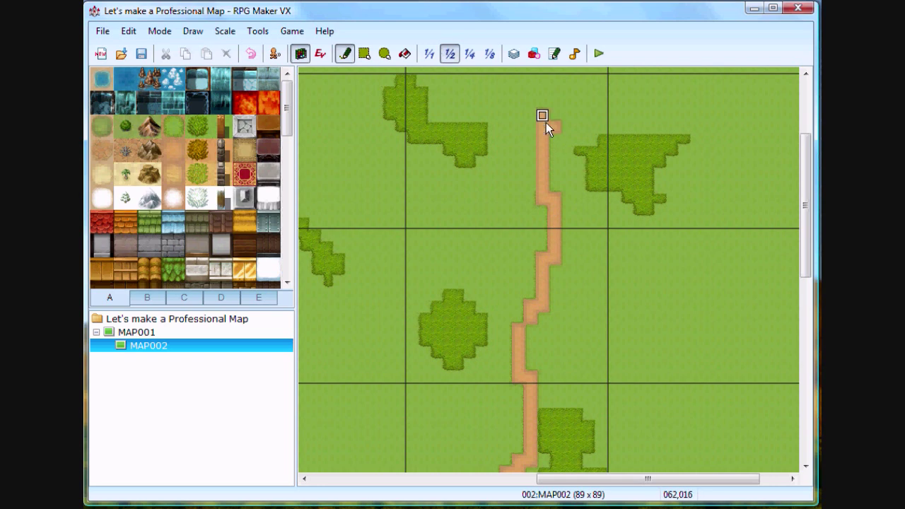
middle_click_drag(592, 365, 632, 135)
left_click_drag(498, 299, 498, 269)
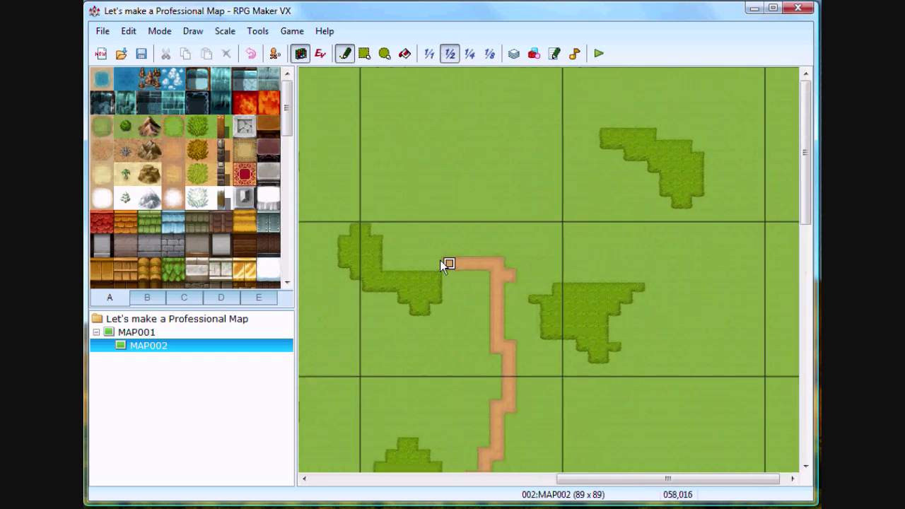
left_click_drag(409, 191, 398, 72)
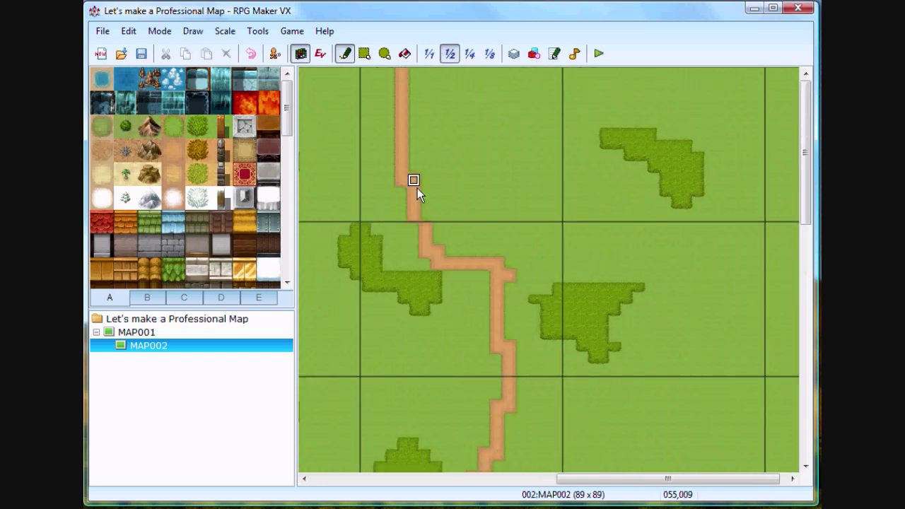
Add a right-running branch with a hooked end and a new westward branch.
left_click_drag(521, 276, 628, 276)
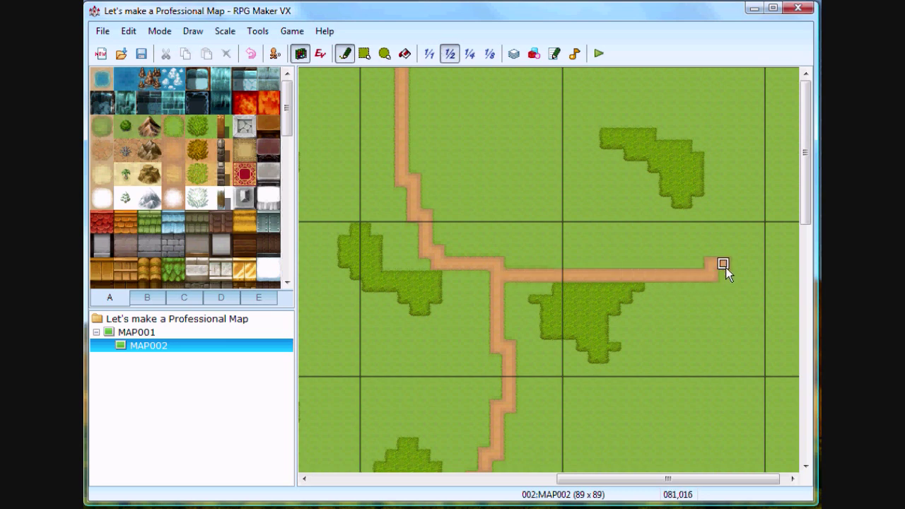
middle_click_drag(670, 328, 657, 328)
mouse_move(730, 245)
left_mouse_down()
mouse_move(744, 240)
mouse_move(702, 252)
left_mouse_up()
scroll(681, 264, "left", 1)
scroll(720, 273, "left", 5)
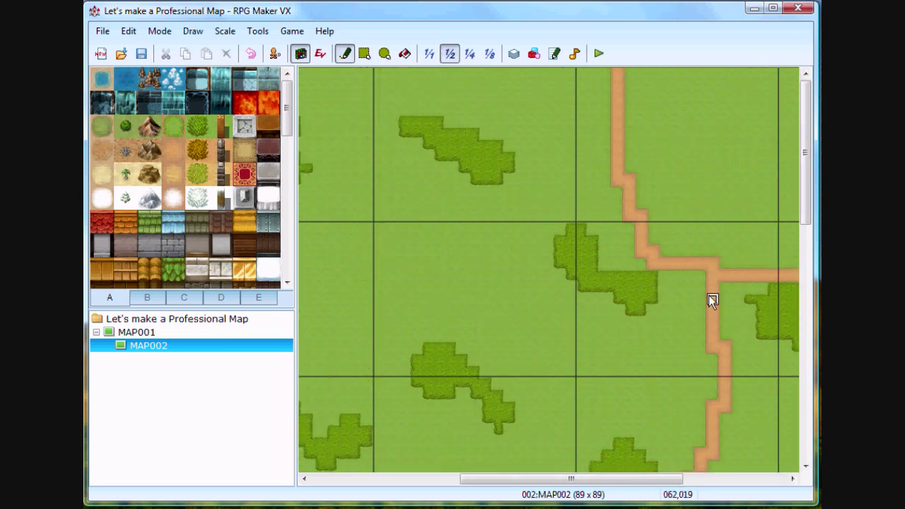
left_click_drag(708, 295, 632, 311)
left_click_drag(581, 324, 498, 324)
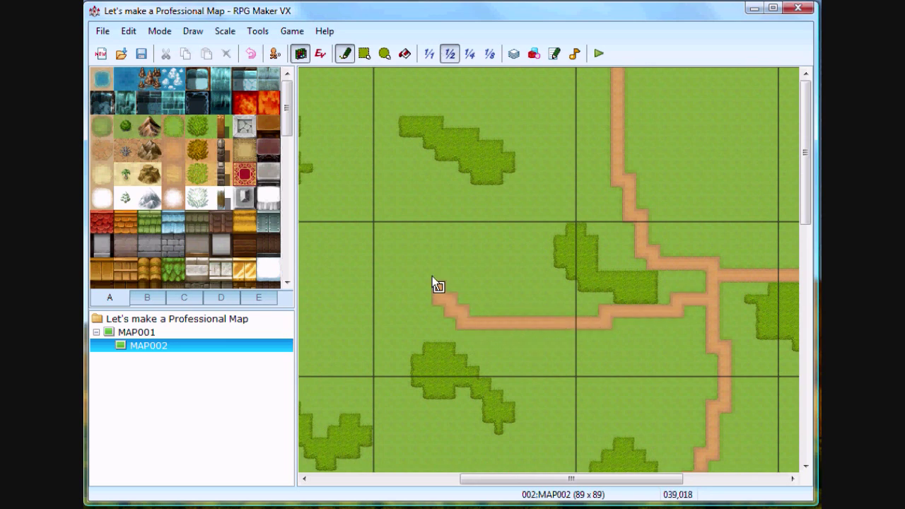
Paint a leftward branch from the vertical path and extend it further left.
scroll(333, 318, "left", 3)
scroll(495, 283, "left", 1)
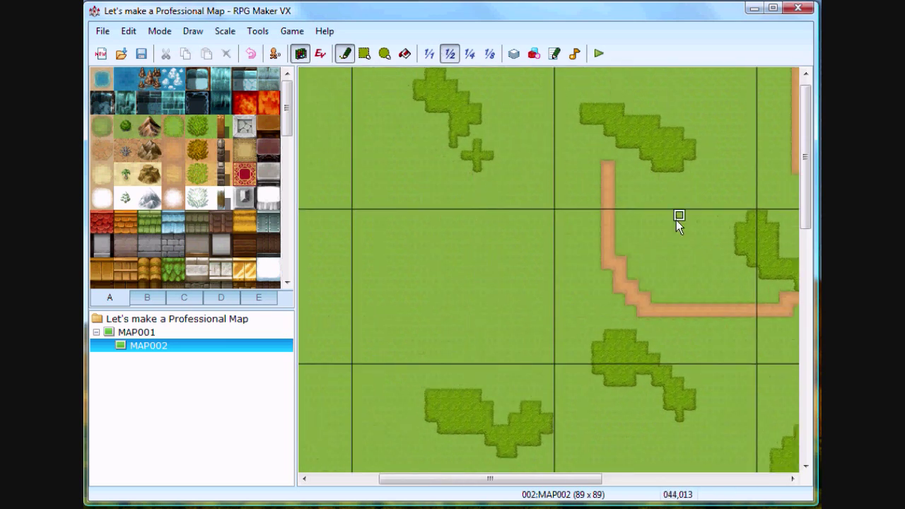
left_click_drag(609, 253, 501, 277)
mouse_move(415, 294)
left_mouse_down()
mouse_move(398, 314)
mouse_move(481, 279)
mouse_move(584, 259)
left_mouse_up()
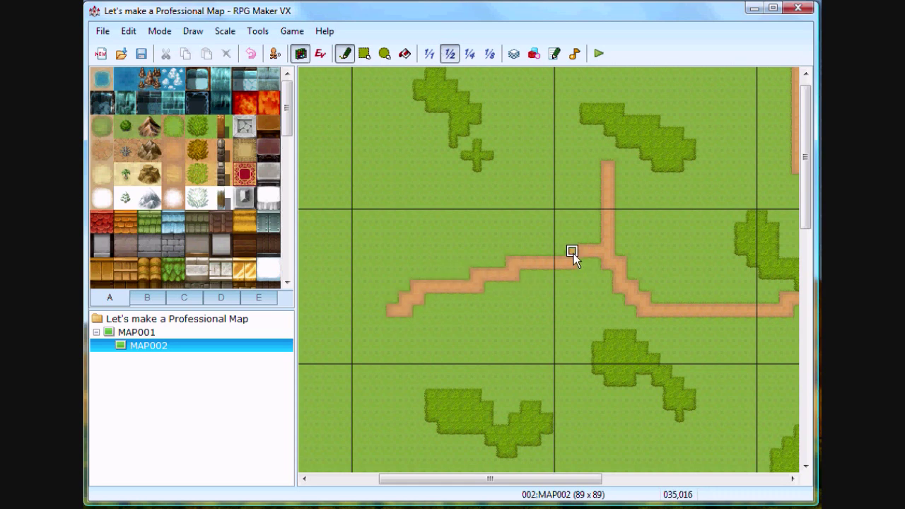
scroll(394, 354, "down", 1)
scroll(394, 353, "left", 2)
scroll(394, 353, "left", 1)
left_click_drag(544, 280, 464, 302)
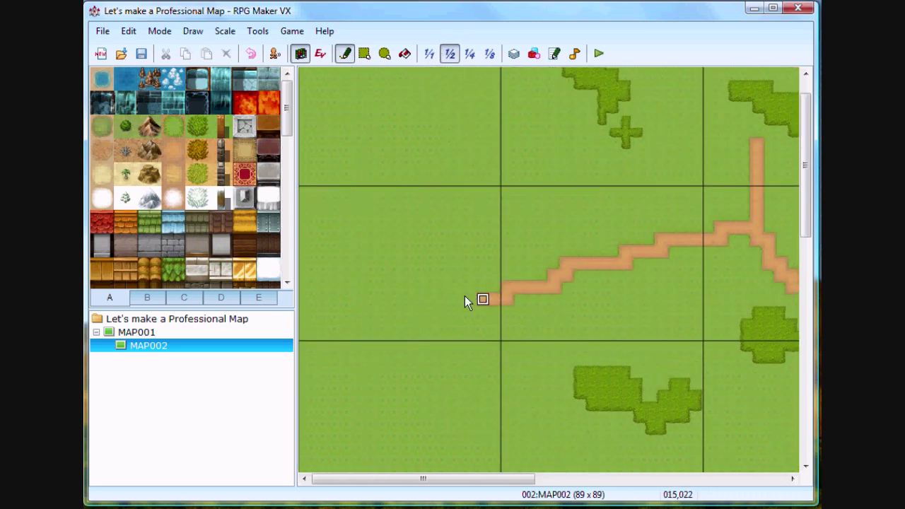
left_click(435, 346)
scroll(459, 304, "down", 3)
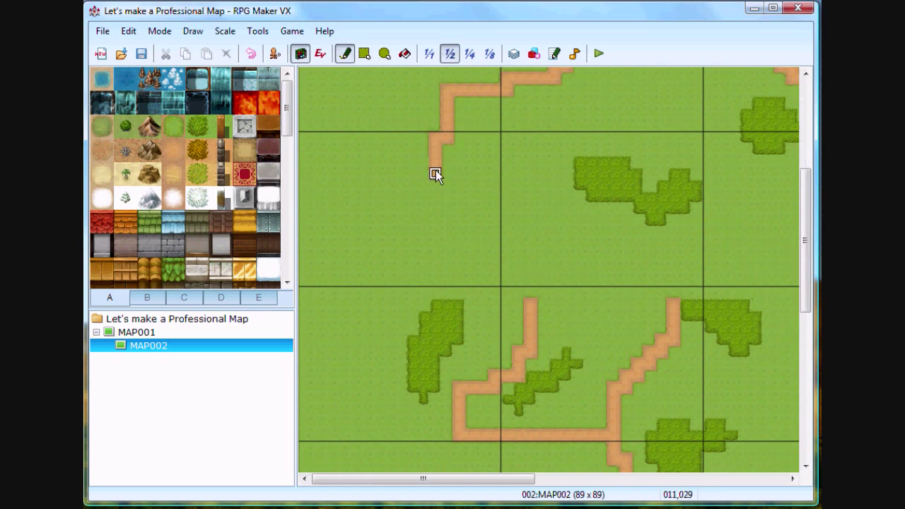
Paint a dark-water pond from a thin strip and ovals reaching the left map edge.
left_click(97, 96)
left_click(364, 54)
left_click_drag(613, 236, 330, 238)
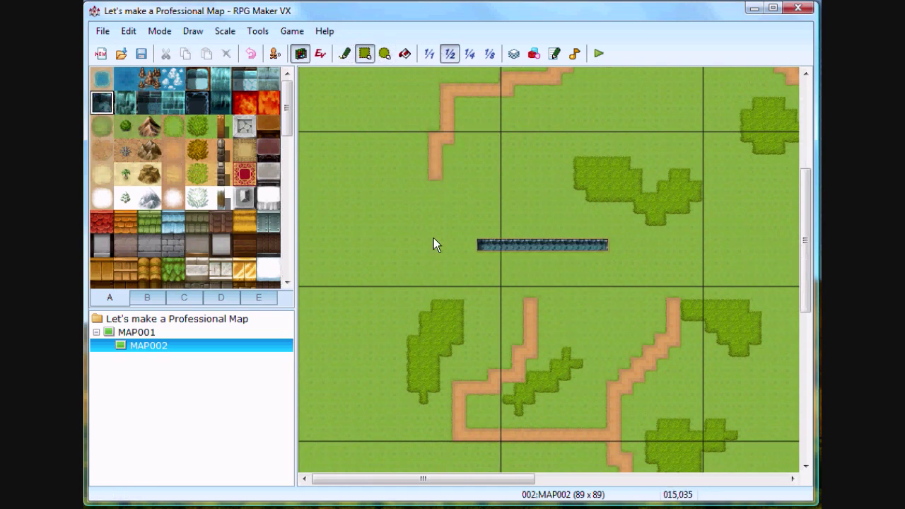
left_click(384, 54)
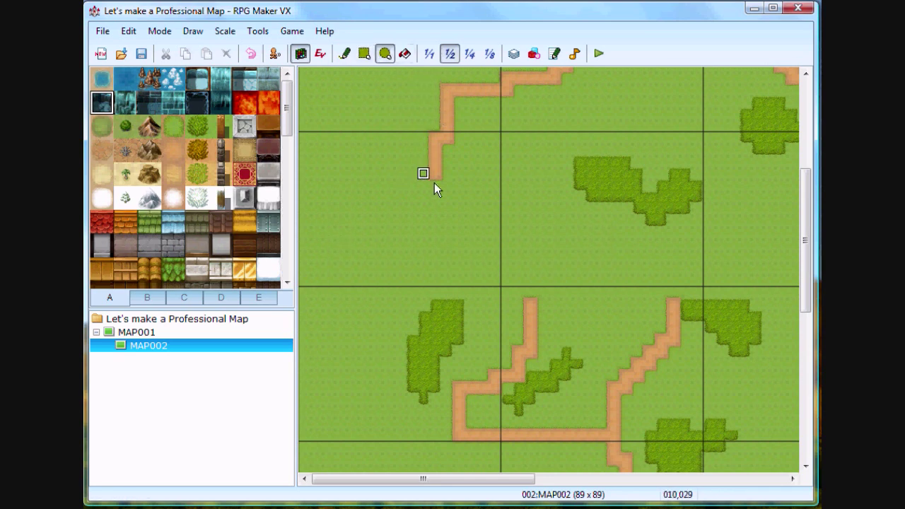
left_click_drag(435, 182, 353, 237)
mouse_move(377, 201)
left_mouse_down()
mouse_move(329, 233)
mouse_move(403, 259)
mouse_move(506, 223)
mouse_move(568, 225)
mouse_move(626, 253)
mouse_move(628, 241)
mouse_move(715, 252)
left_mouse_up()
scroll(709, 249, "right", 5)
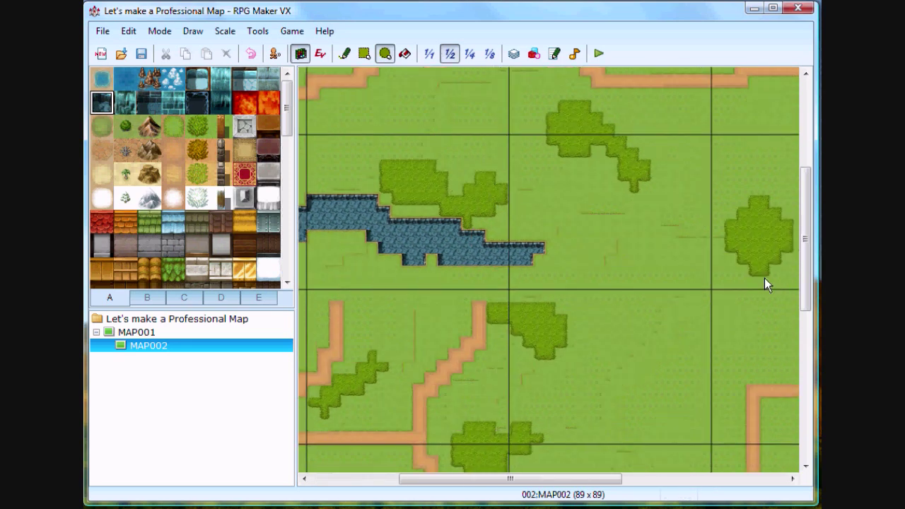
Lay a row of brown logs along the pond's lower edge to the map edge.
left_click(198, 244)
scroll(198, 244, "down", 2)
scroll(151, 249, "down", 2)
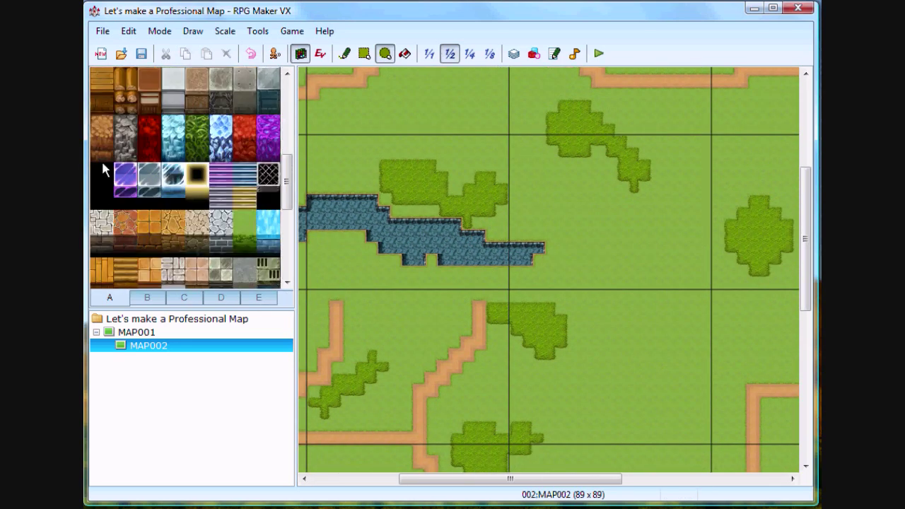
left_click(102, 152)
left_click_drag(549, 272, 311, 283)
scroll(434, 276, "left", 5)
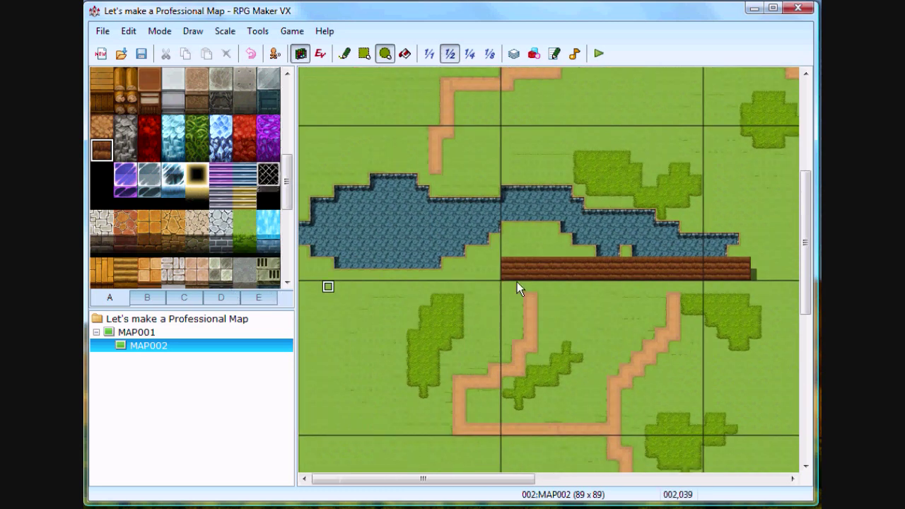
left_click_drag(549, 269, 335, 280)
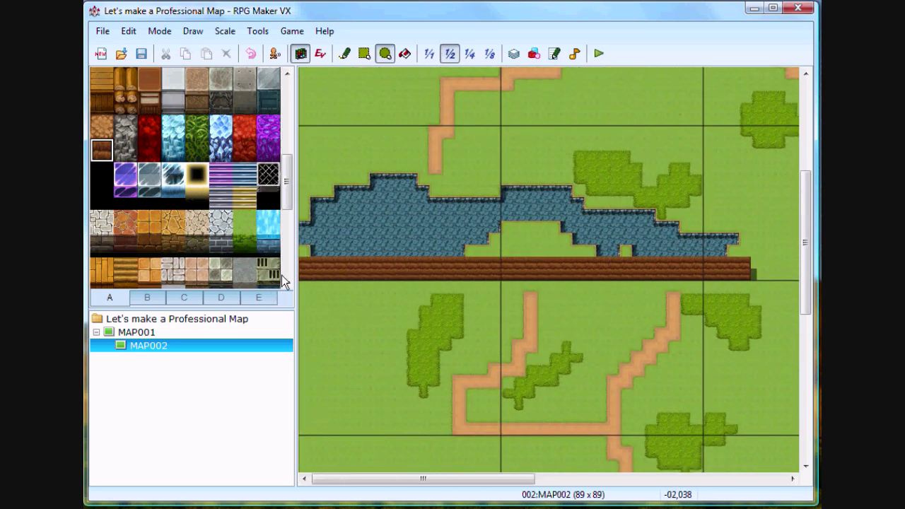
Paint a dark-water patch just below the logs and shape its bottom edge.
scroll(161, 197, "up", 5)
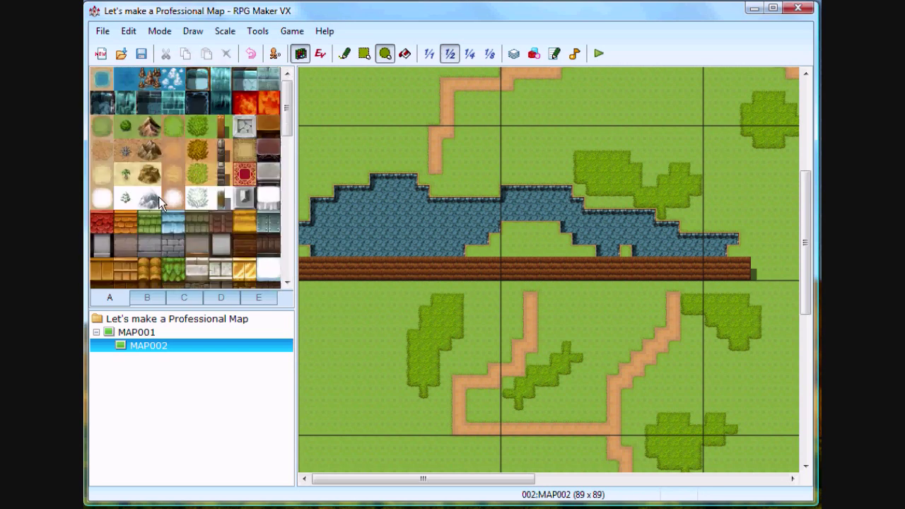
left_click(102, 103)
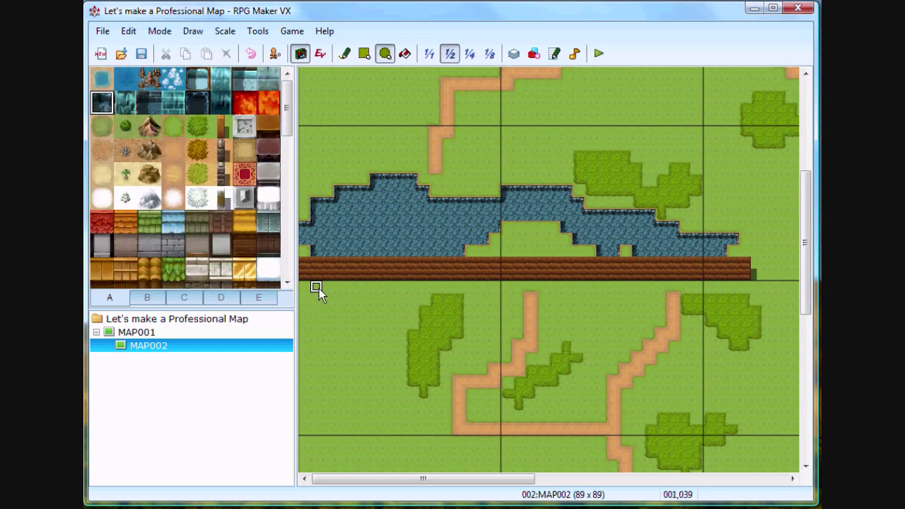
mouse_move(319, 289)
left_mouse_down()
mouse_move(350, 317)
mouse_move(374, 322)
left_mouse_up()
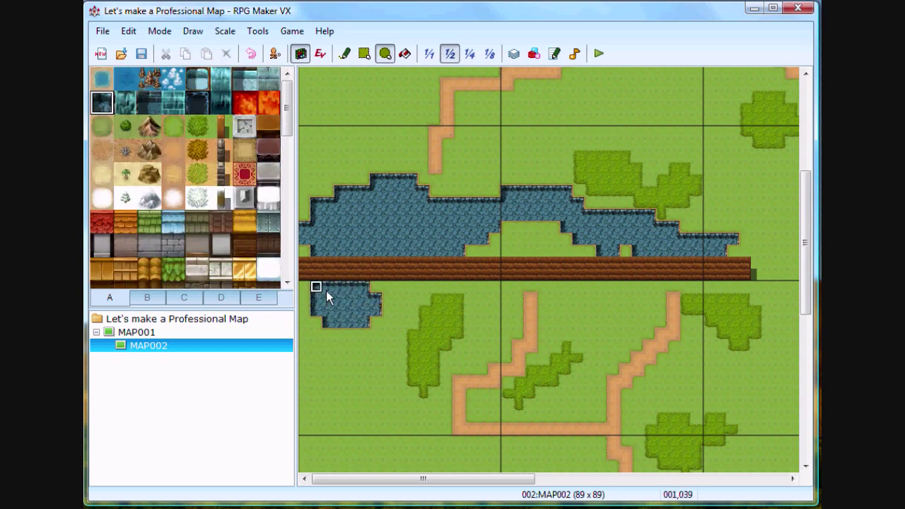
left_click_drag(326, 291, 410, 291)
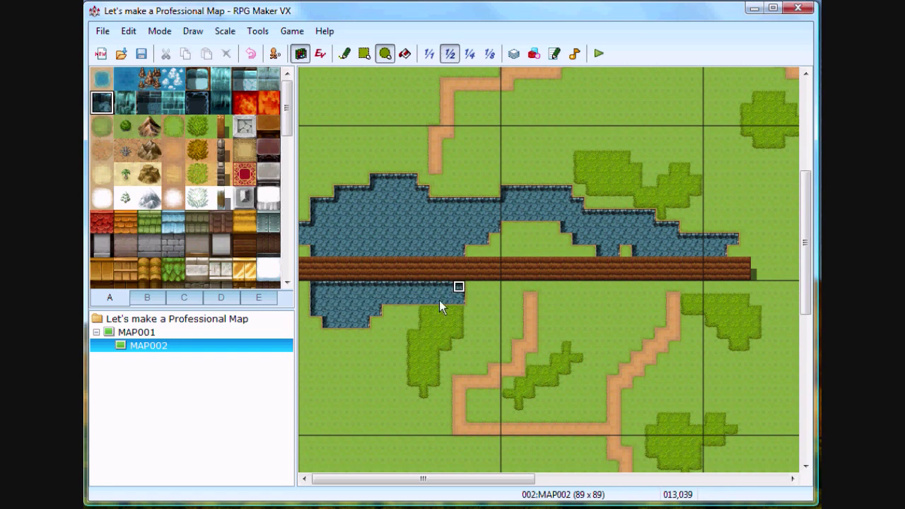
left_click_drag(401, 333, 365, 338)
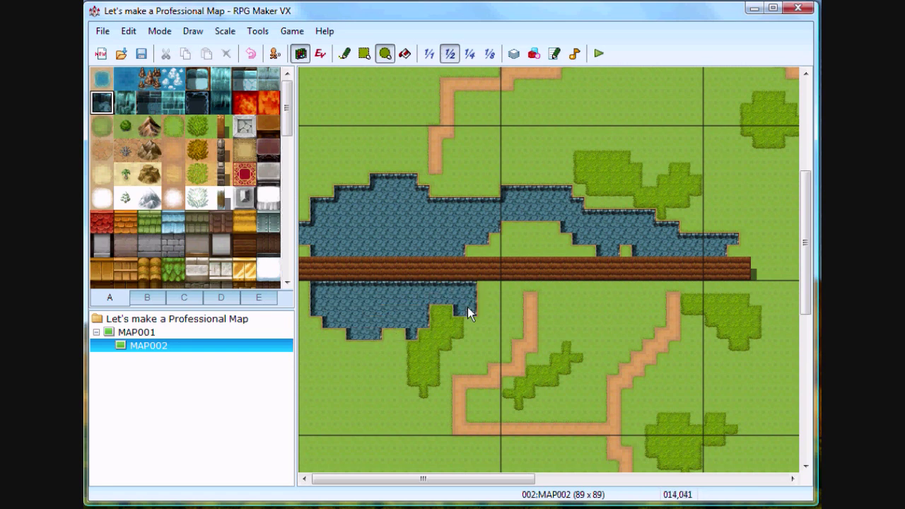
Extend the lower water rightward, filling the grass notch and the area under the logs' right end.
left_click_drag(480, 297, 505, 287)
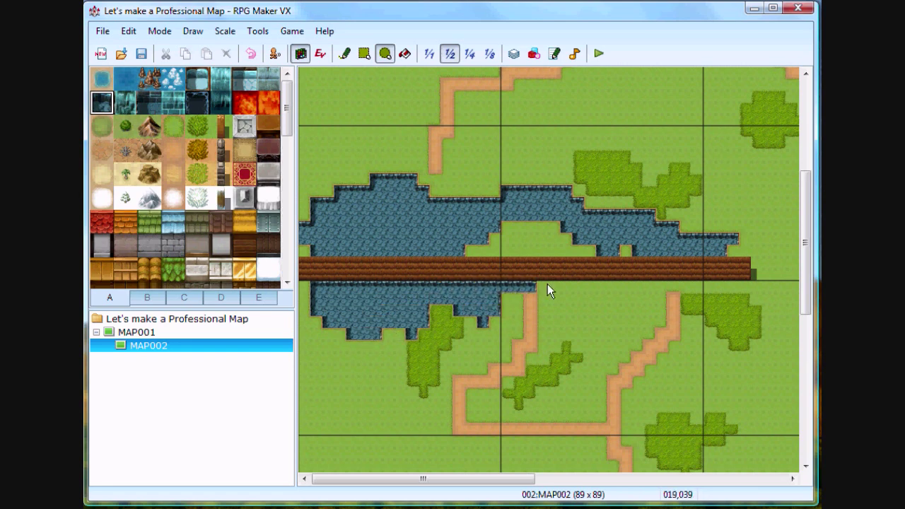
left_click_drag(578, 299, 598, 308)
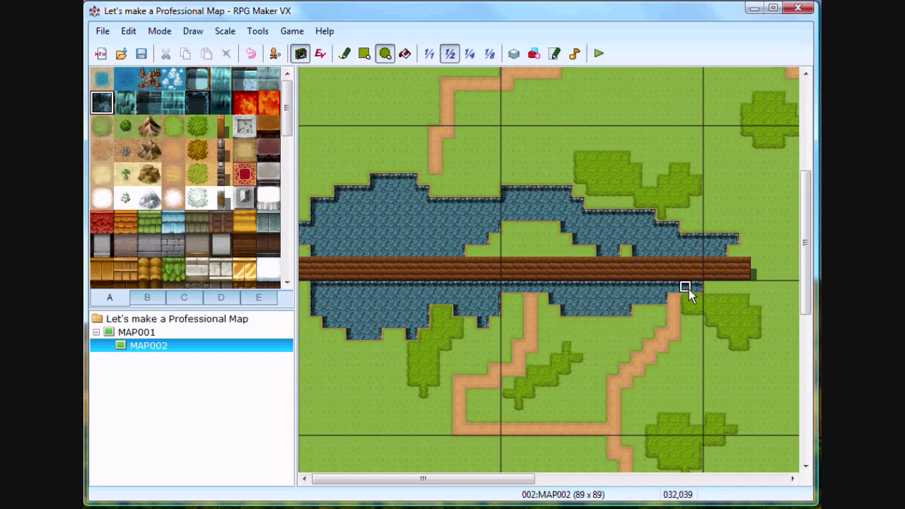
scroll(689, 289, "right", 3)
left_click_drag(629, 320, 640, 305)
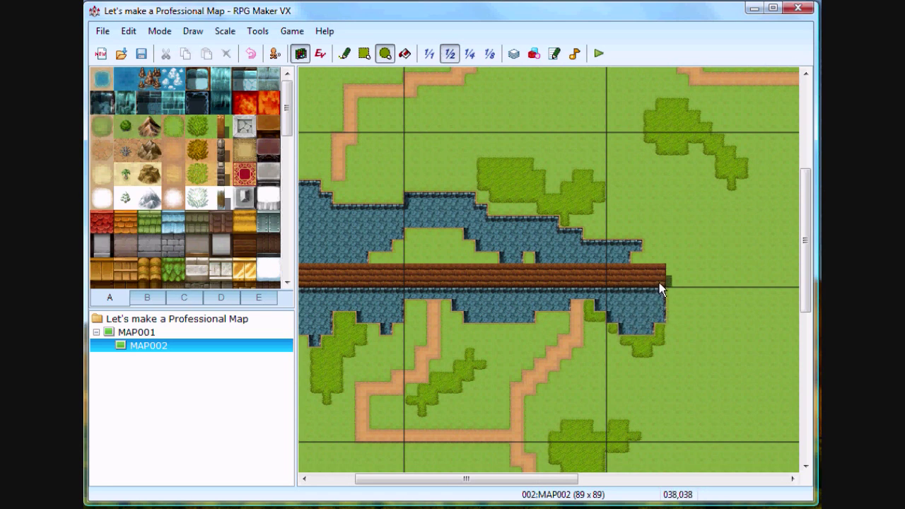
scroll(662, 324, "right", 10)
Extend the log row to the right map edge, evening it out at the path crossing.
scroll(487, 298, "left", 5)
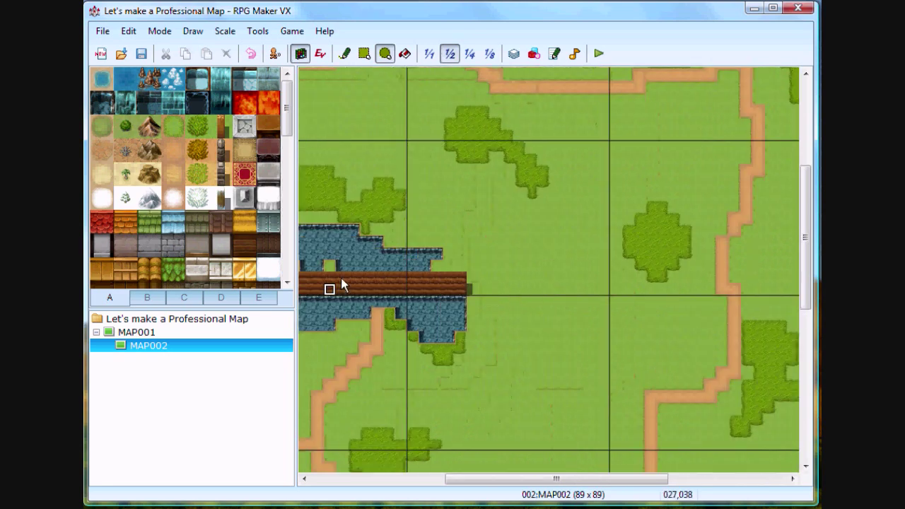
left_click_drag(471, 276, 796, 283)
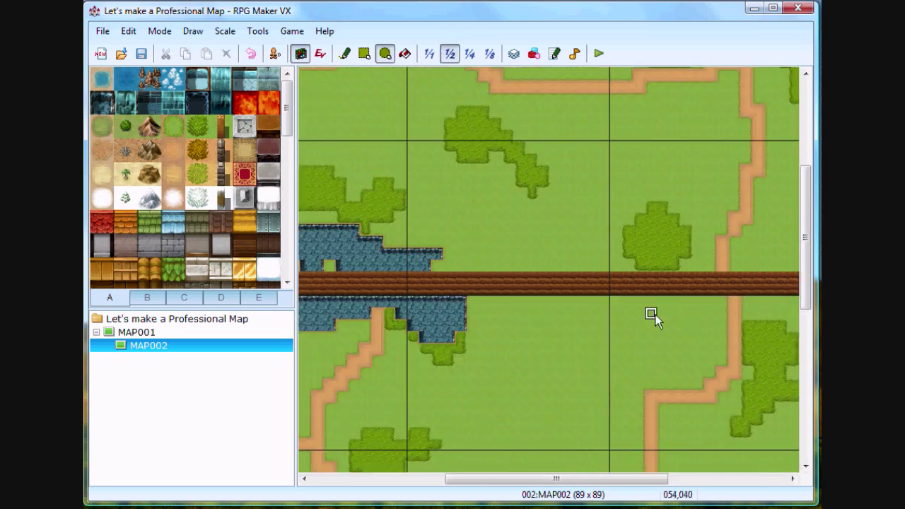
scroll(725, 303, "right", 5)
scroll(724, 303, "right", 1)
left_click_drag(511, 286, 791, 290)
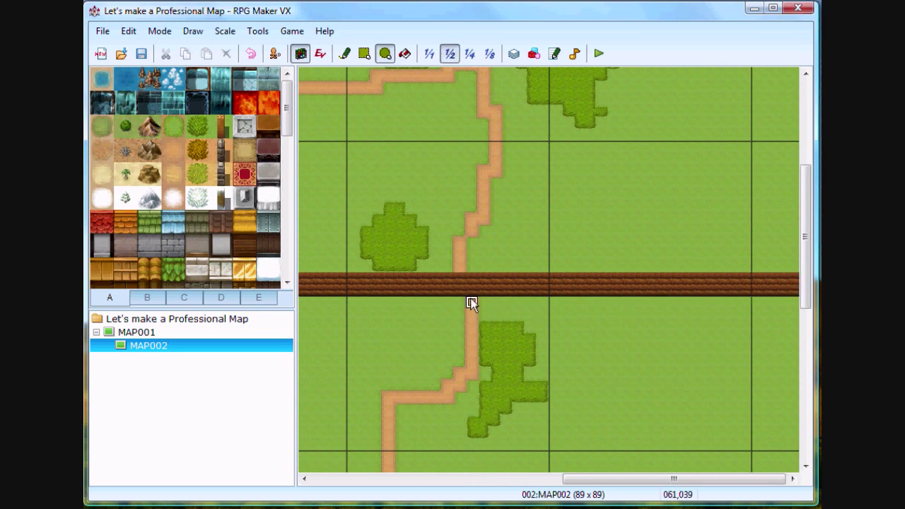
left_click(470, 273)
Place a wooden plank bridge tile where the dirt path meets the log row.
scroll(183, 238, "down", 2)
scroll(182, 240, "down", 3)
scroll(182, 240, "down", 3)
scroll(175, 226, "up", 1)
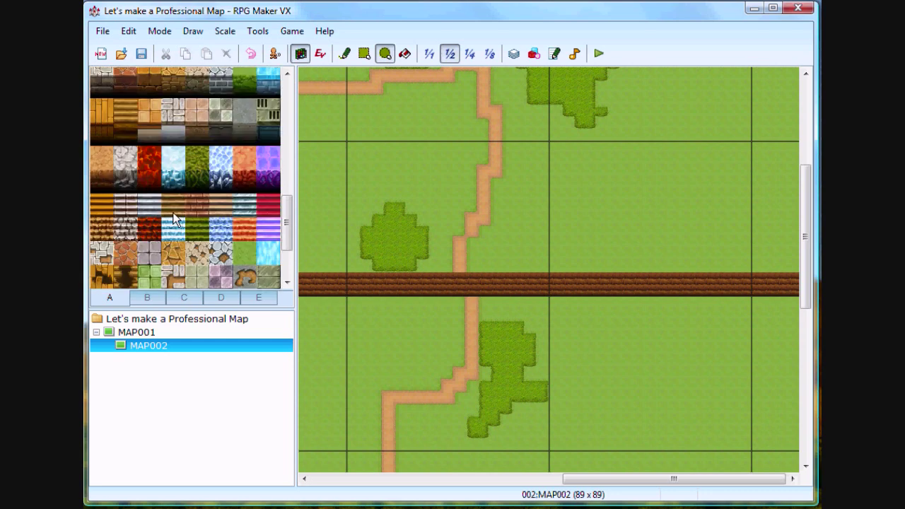
left_click(103, 205)
left_click(472, 286)
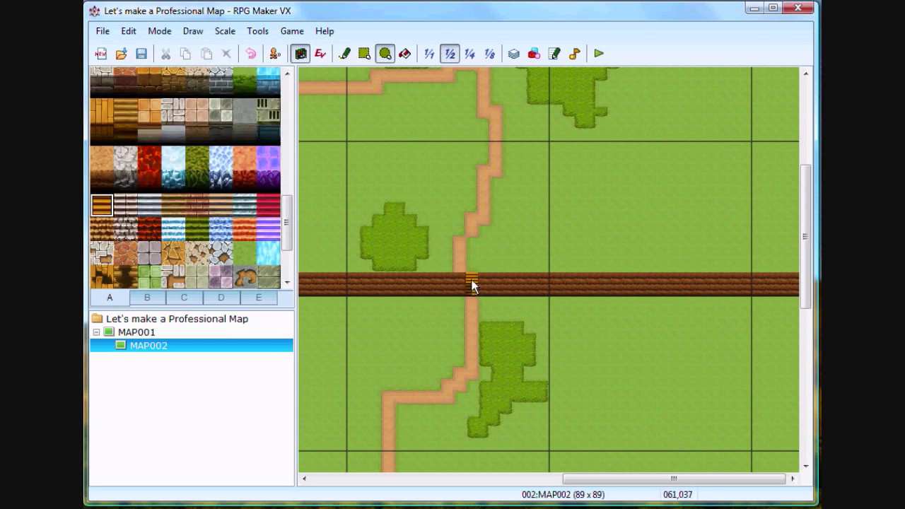
right_click(470, 266)
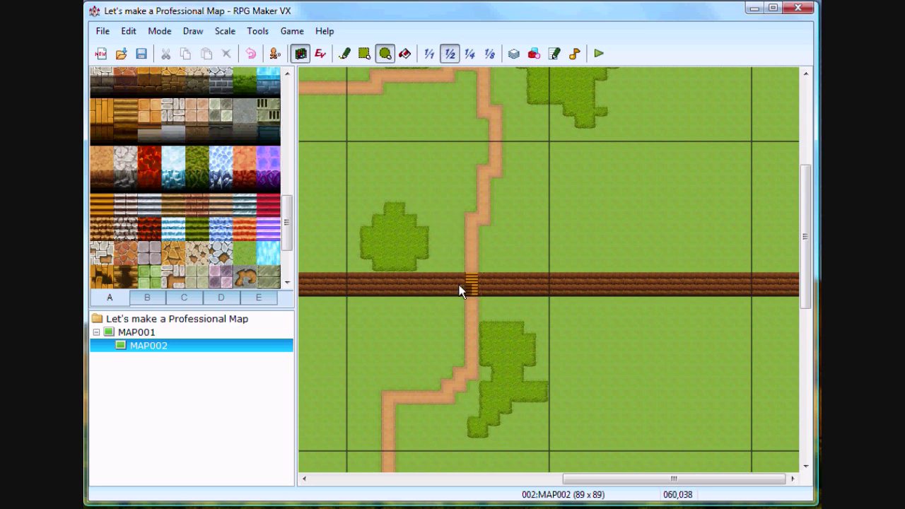
middle_click_drag(434, 357, 356, 347)
Set the map view to 1/1 scale and try a waterfall stroke over the logs, undoing it.
left_click(430, 54)
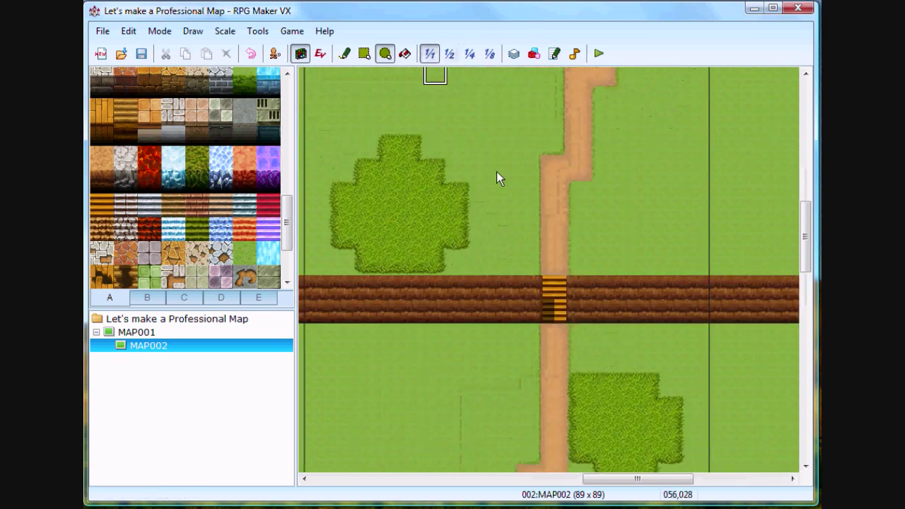
middle_click_drag(512, 239, 396, 224)
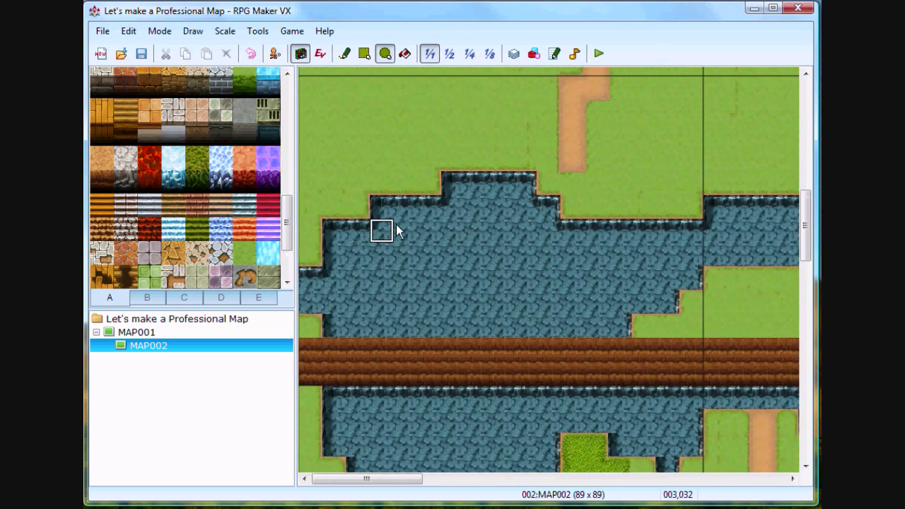
scroll(396, 225, "down", 2)
scroll(169, 131, "up", 3)
scroll(174, 131, "up", 2)
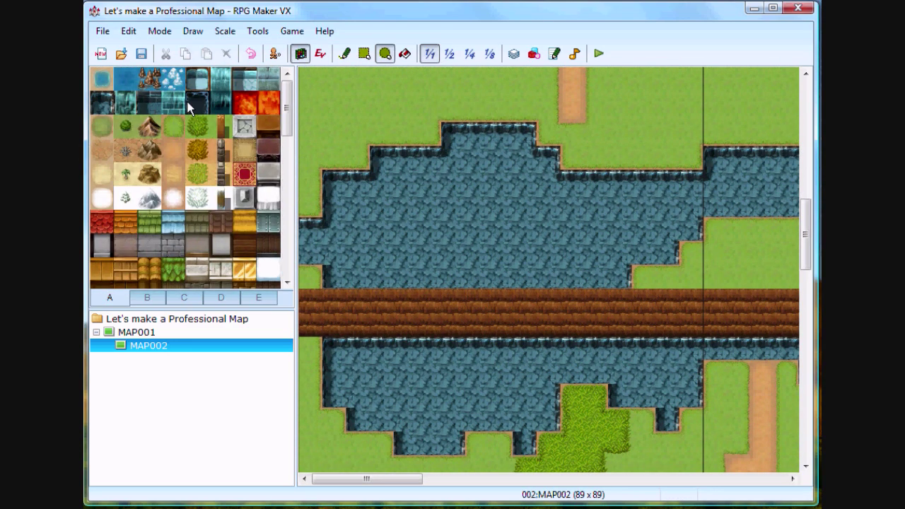
left_click_drag(384, 307, 515, 325)
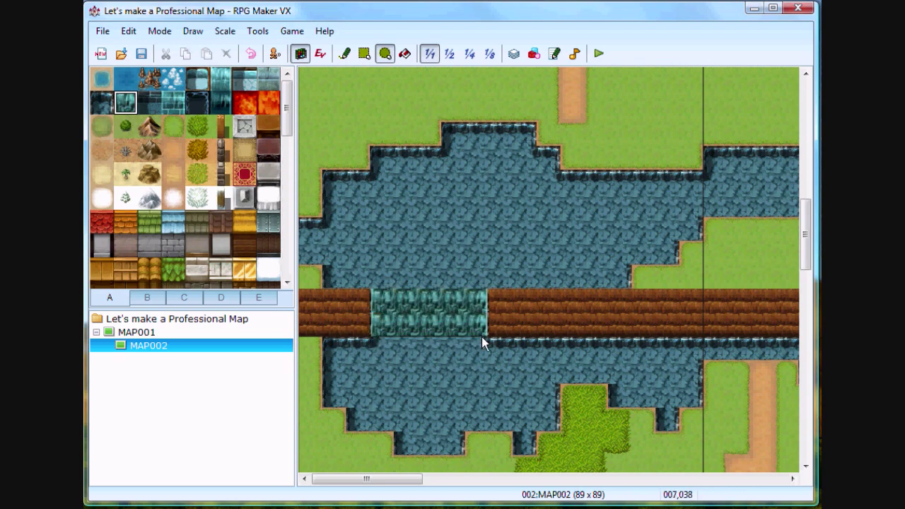
key("ctrl+z")
Paint teal waterfall tiles over the left and right log sections, leaving a central log span.
left_click_drag(344, 322, 616, 328)
middle_click_drag(432, 380, 640, 358)
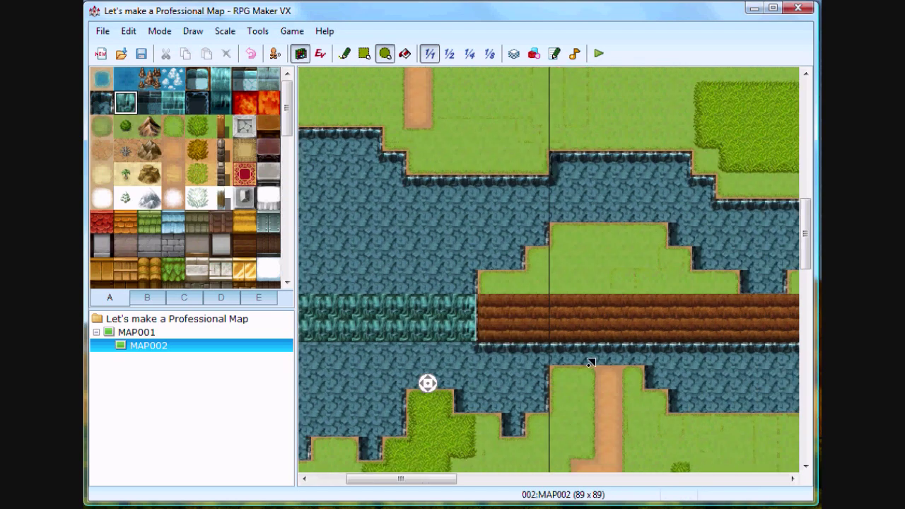
left_click_drag(378, 329, 367, 340)
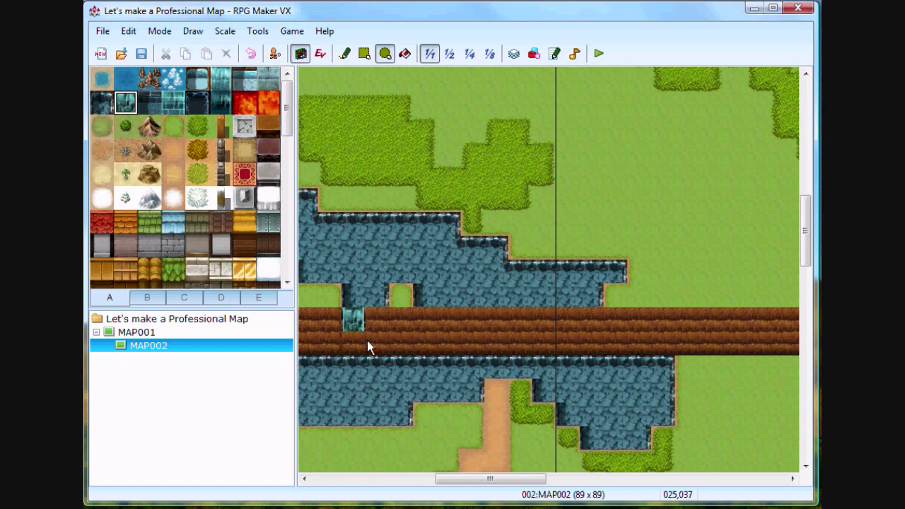
left_click_drag(433, 324, 590, 340)
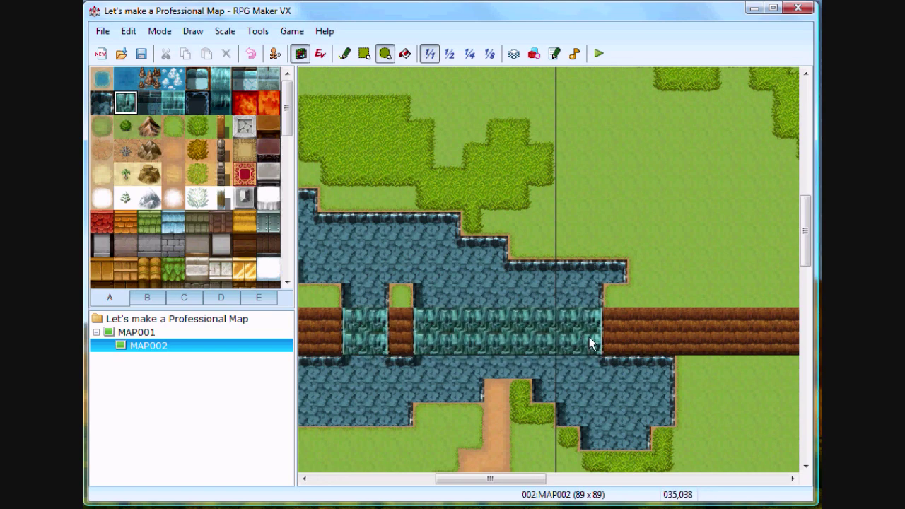
mouse_move(585, 323)
middle_mouse_down()
mouse_move(444, 378)
mouse_move(469, 281)
mouse_move(475, 351)
mouse_move(447, 323)
mouse_move(541, 258)
middle_mouse_up()
middle_click_drag(521, 210, 523, 217)
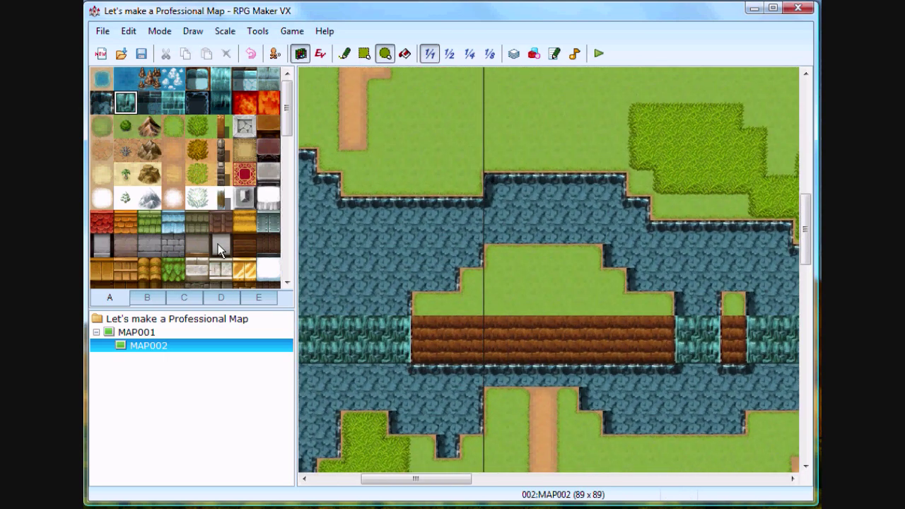
scroll(189, 278, "down", 3)
Try an orange wooden stair tile on the water edge, then undo it.
scroll(190, 278, "down", 3)
scroll(190, 278, "down", 2)
scroll(181, 261, "down", 1)
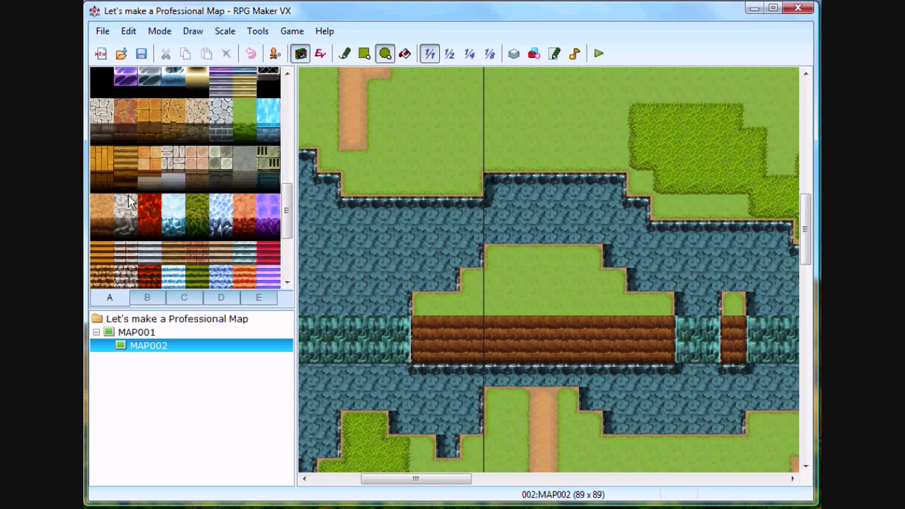
scroll(124, 168, "down", 3)
scroll(122, 173, "up", 1)
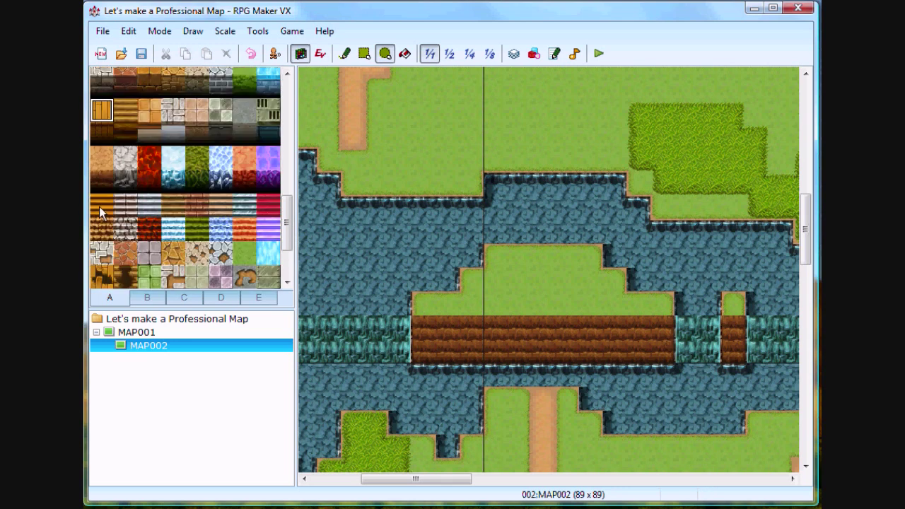
left_click(99, 207)
left_click(540, 375)
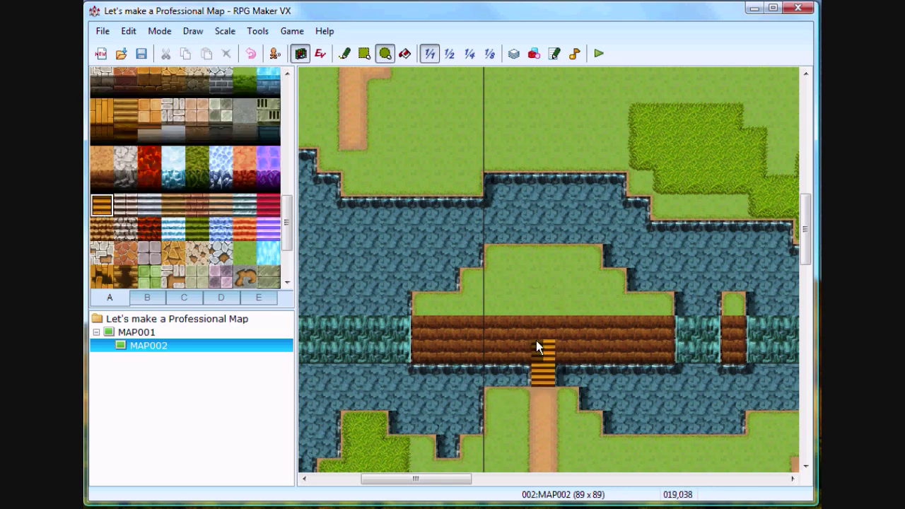
key("ctrl+z")
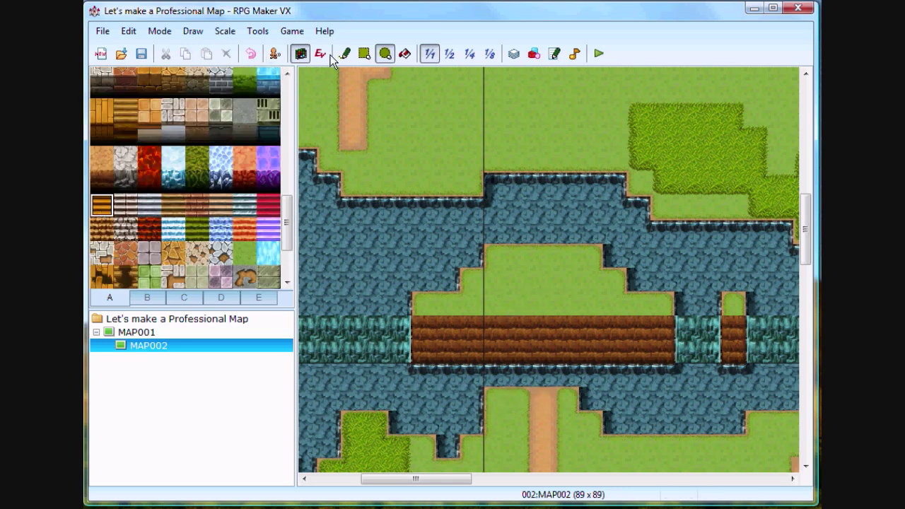
Lay a wooden log stair bridge from tab B across the water from the north shore to the island.
left_click(157, 297)
left_click(196, 198)
left_click(125, 125)
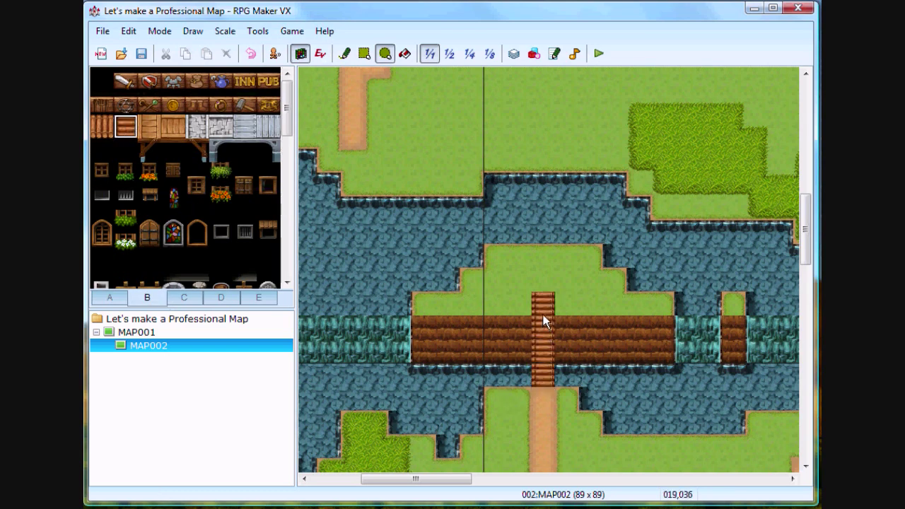
key("ctrl+z")
scroll(568, 330, "down", 2)
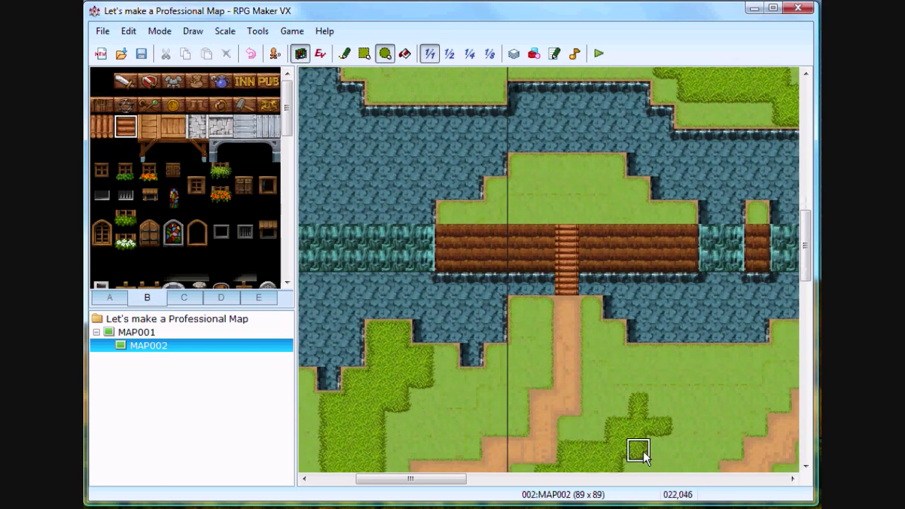
mouse_move(639, 450)
middle_mouse_down()
mouse_move(661, 378)
mouse_move(517, 388)
mouse_move(634, 277)
middle_mouse_up()
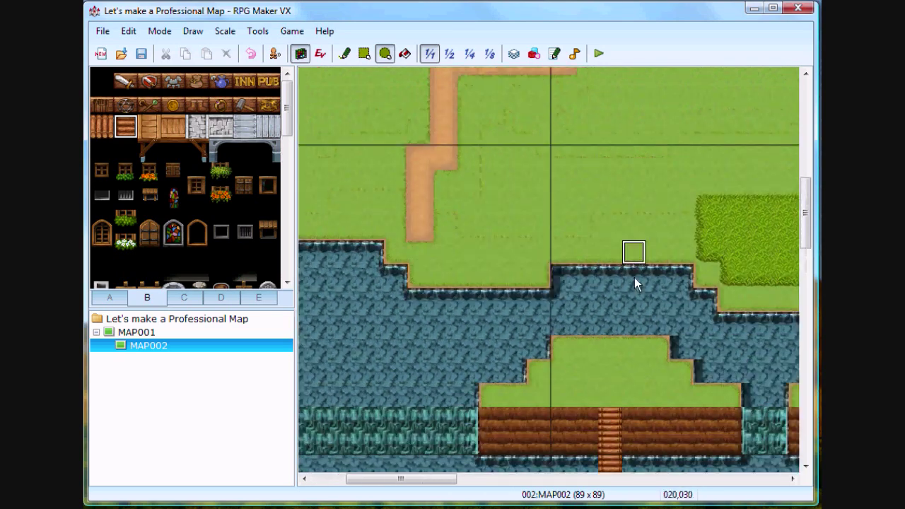
left_click_drag(609, 324, 612, 278)
Extend the dirt path along the northern shore to the new stair bridge.
right_click(419, 229)
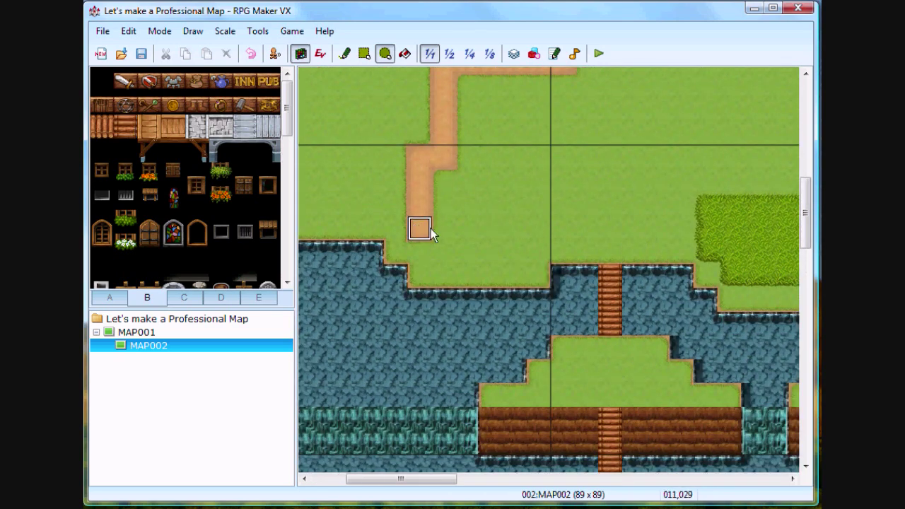
left_click_drag(430, 228, 647, 233)
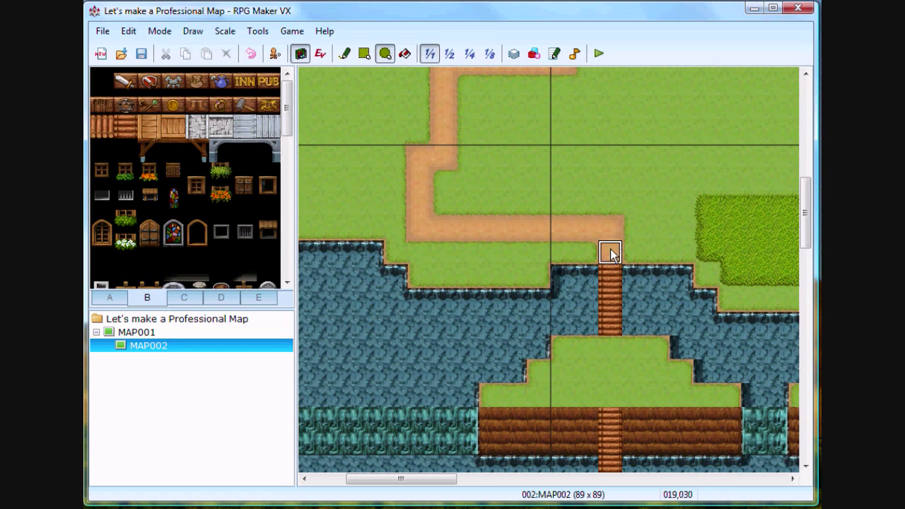
scroll(611, 249, "down", 4)
scroll(479, 180, "down", 2)
middle_click(587, 287)
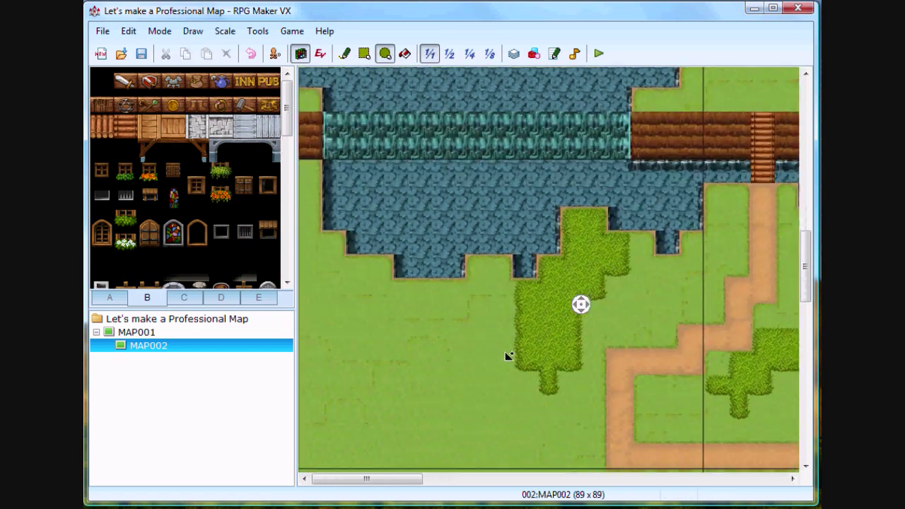
middle_click(505, 243)
middle_click(485, 186)
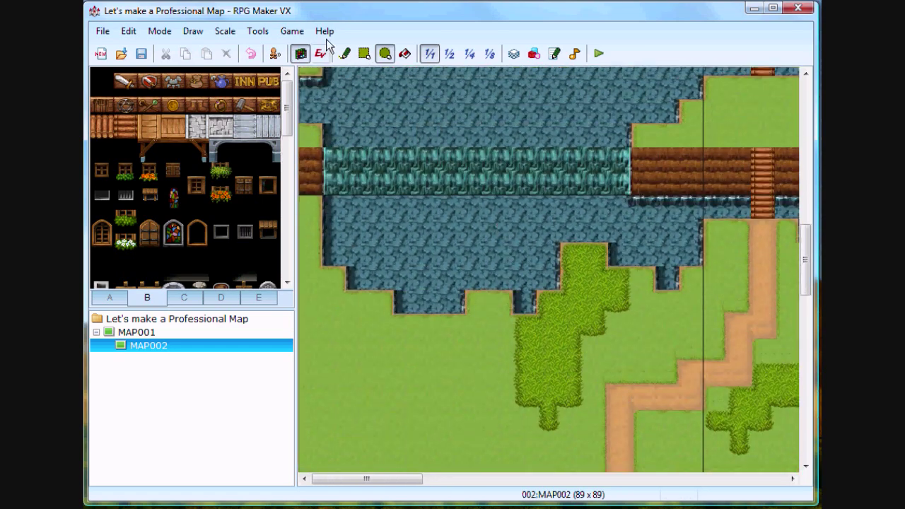
Create an event at the waterfall's foot with the !Other2 splash graphic and Stepping Anim. on.
left_click(322, 54)
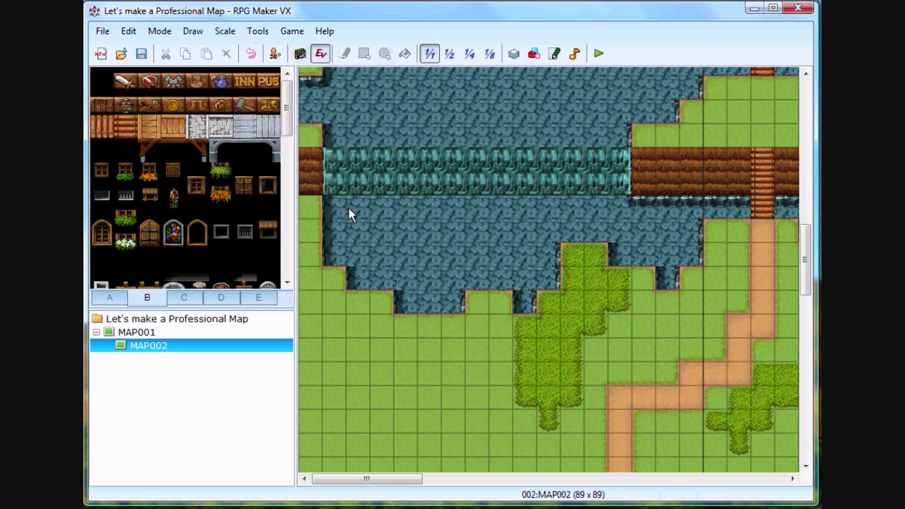
double_click(338, 206)
double_click(211, 333)
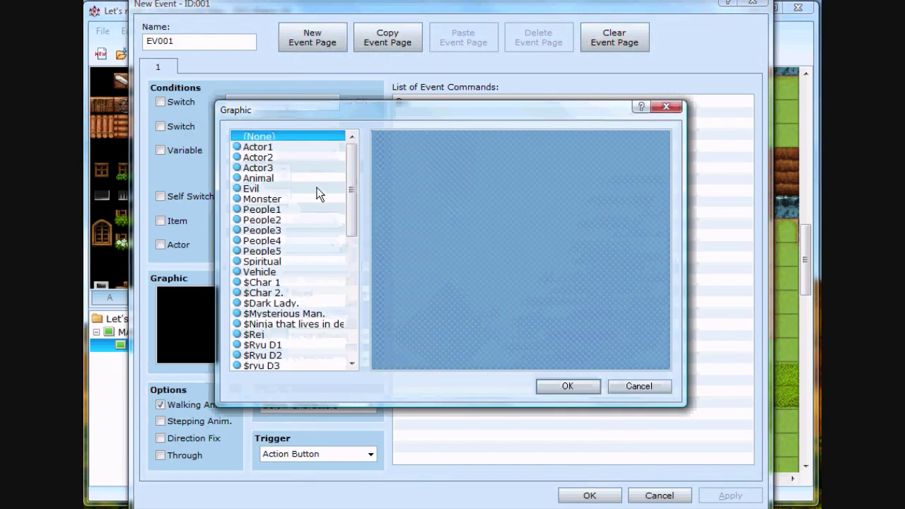
left_click_drag(353, 193, 351, 322)
left_click(269, 333)
left_click(271, 282)
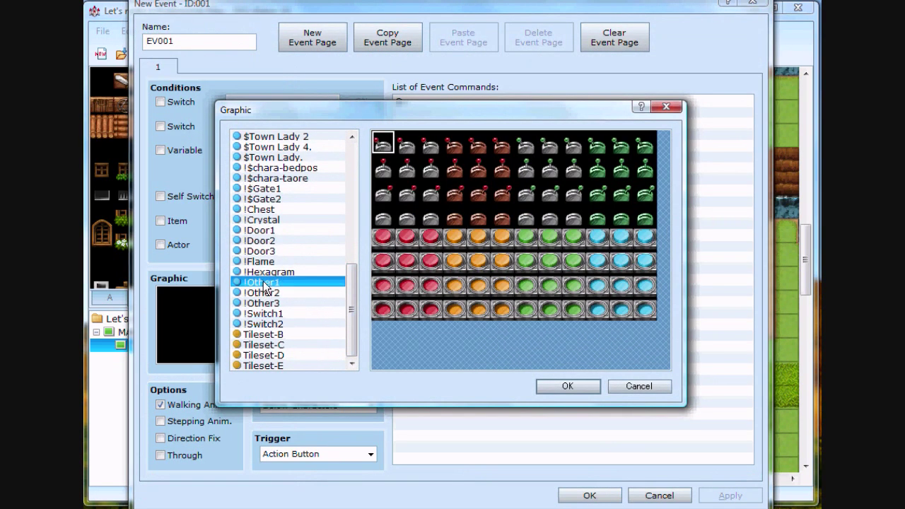
left_click(270, 292)
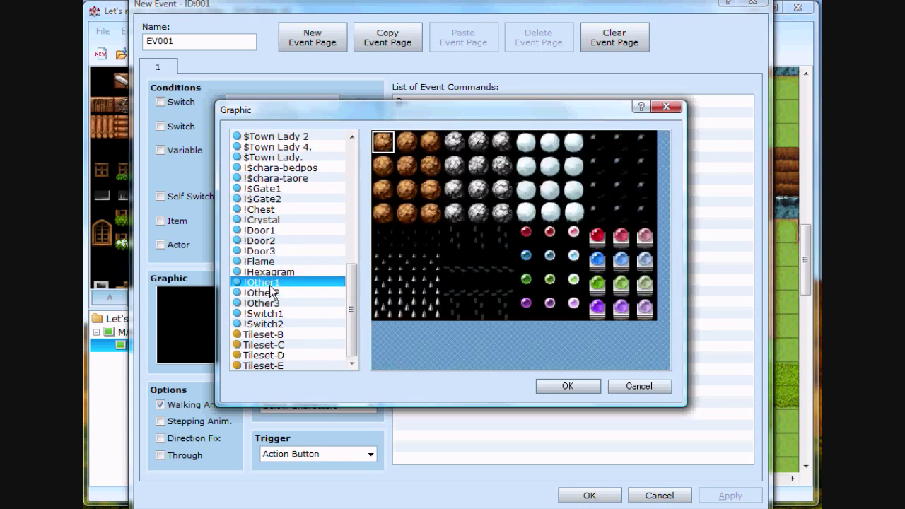
left_click(271, 292)
left_click(567, 386)
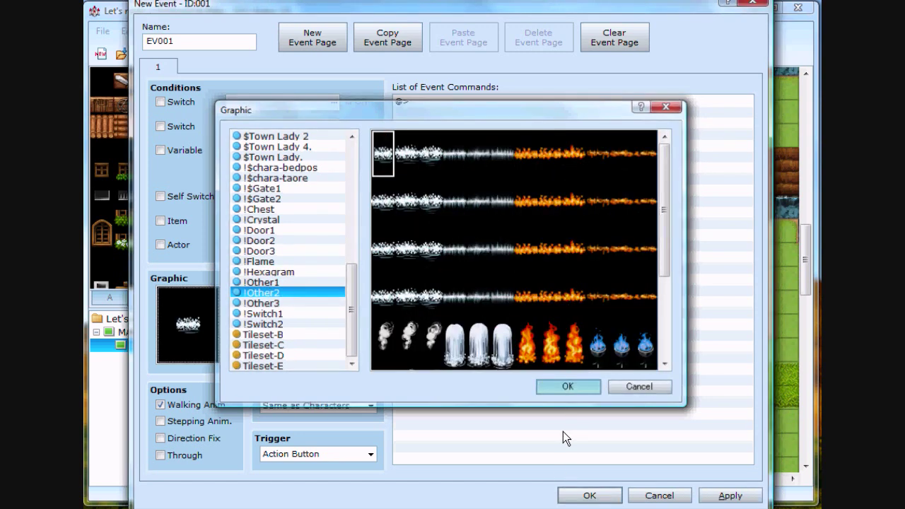
left_click(203, 422)
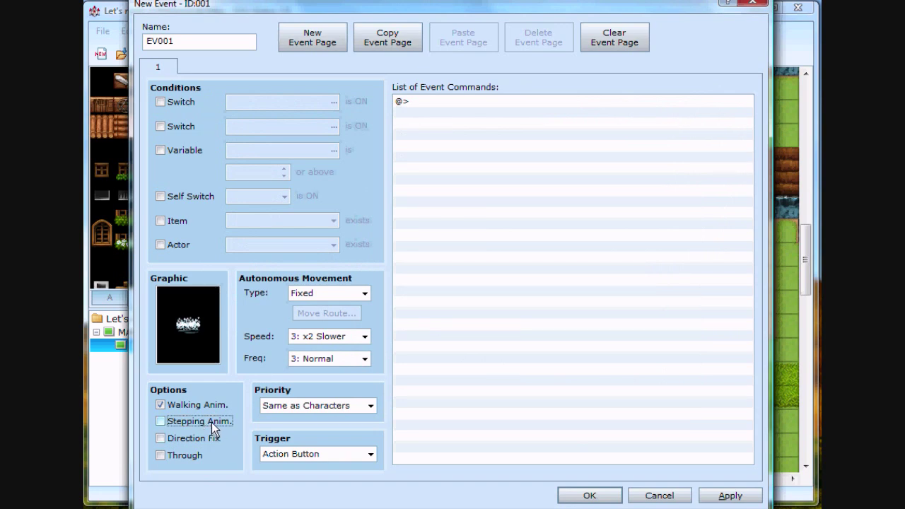
left_click(211, 422)
left_click(564, 494)
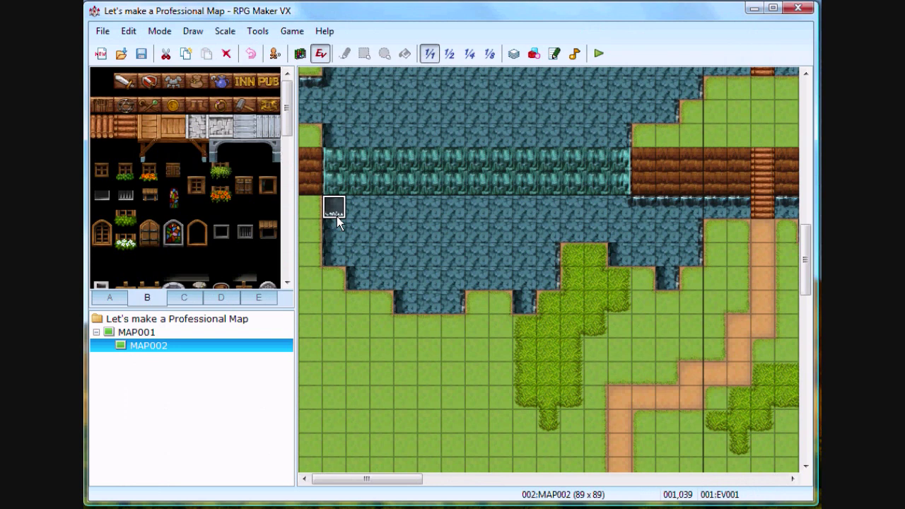
Copy the splash event and paste six copies rightward along the waterfall base.
key("ctrl+c")
key("Right")
key("ctrl+v")
key("Right")
key("ctrl+v")
key("Right")
key("ctrl+v")
key("Right")
key("ctrl+v")
key("Right")
key("ctrl+v")
key("Right")
key("ctrl+v")
key("Right")
key("ctrl+v")
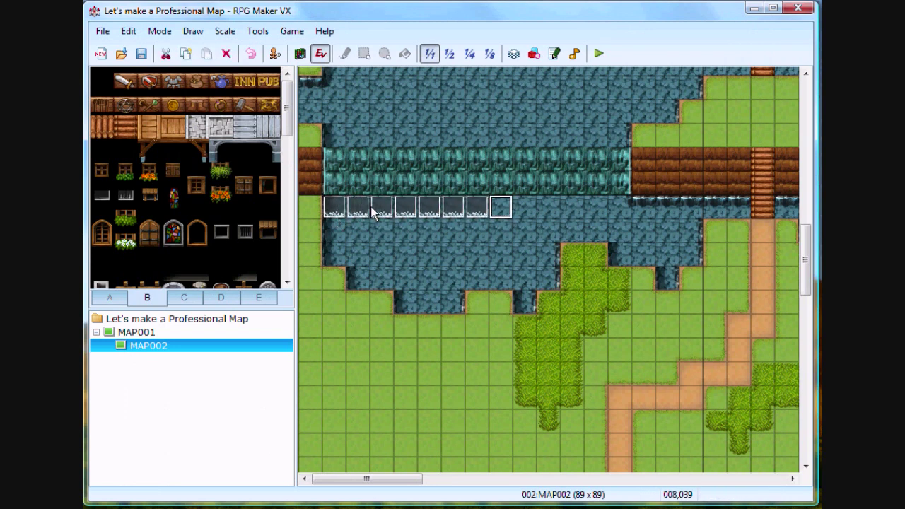
key("Right")
key("ctrl+v")
key("Right")
key("ctrl+v")
key("Right")
key("ctrl+v")
key("Right")
key("ctrl+v")
key("Right")
key("ctrl+v")
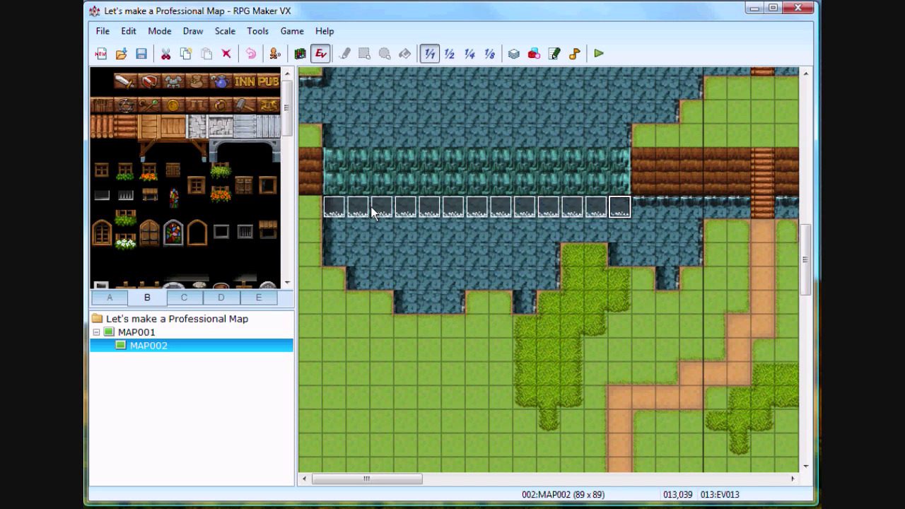
Paste a row of six splash events along the next waterfall's base.
middle_click_drag(438, 297, 656, 302)
left_click(333, 207)
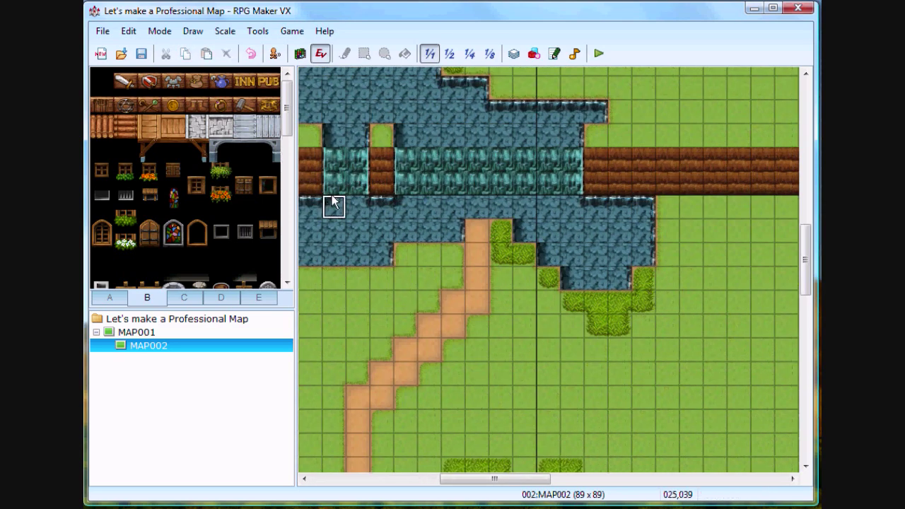
key("ctrl+v")
key("Right")
key("ctrl+v")
key("Right")
key("Right")
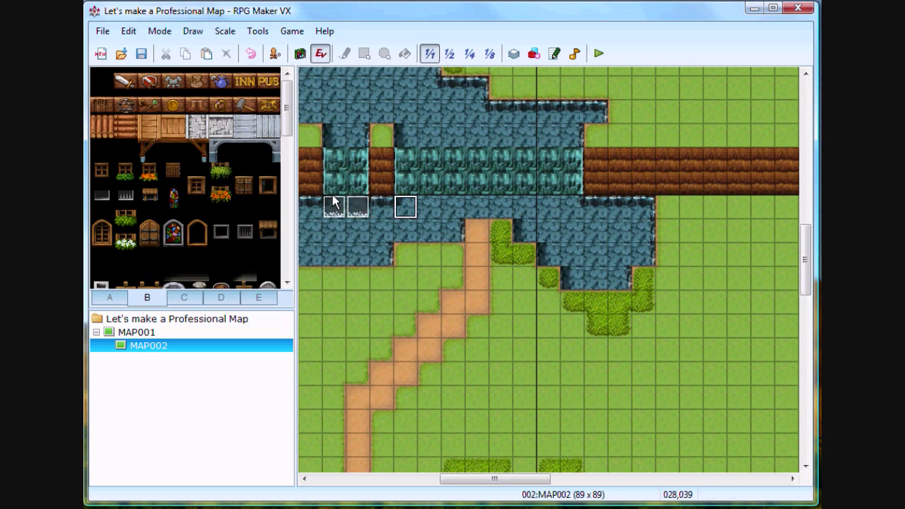
key("ctrl+v")
key("Right")
key("ctrl+v")
key("Right")
key("ctrl+v")
key("Right")
key("ctrl+v")
key("Right")
key("ctrl+v")
key("Right")
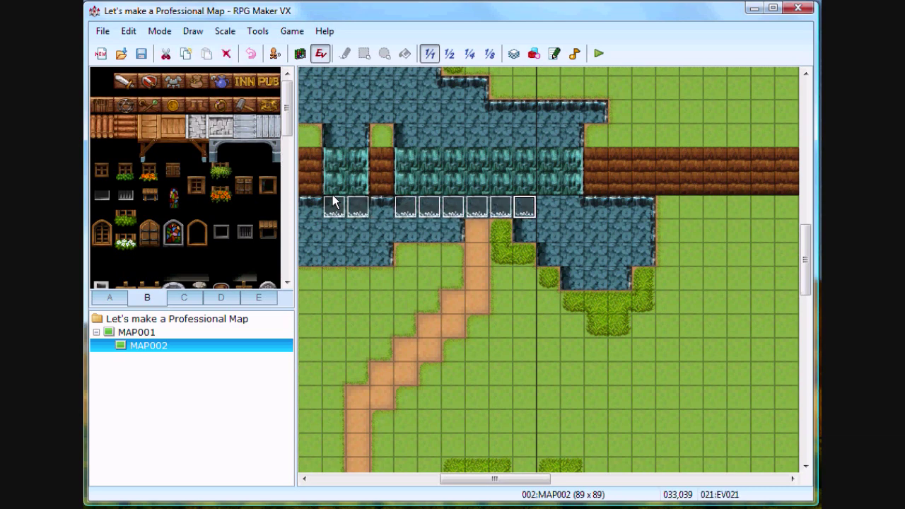
key("ctrl+v")
key("Right")
key("ctrl+v")
key("Right")
key("ctrl+v")
key("Left")
key("Left")
key("Left")
key("Left")
key("Left")
key("Left")
key("Left")
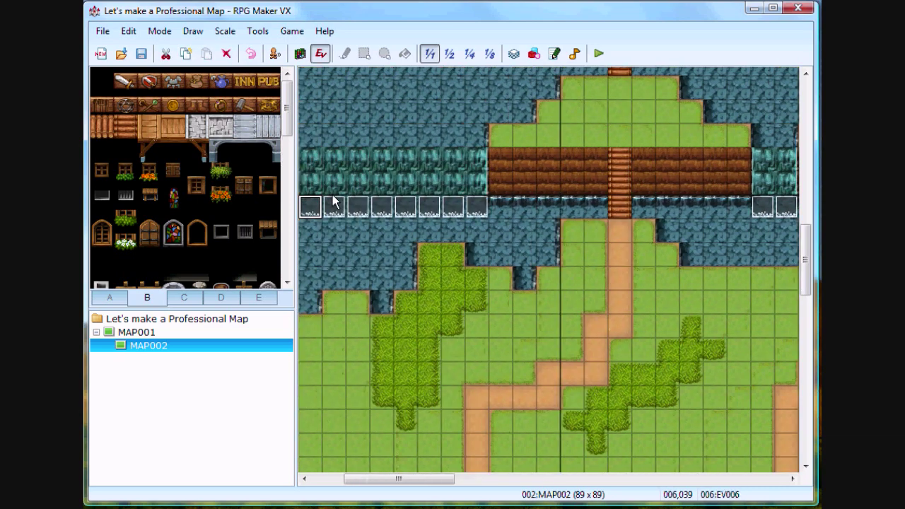
key("Left")
key("Left")
key("Left")
middle_click_drag(375, 204, 369, 177)
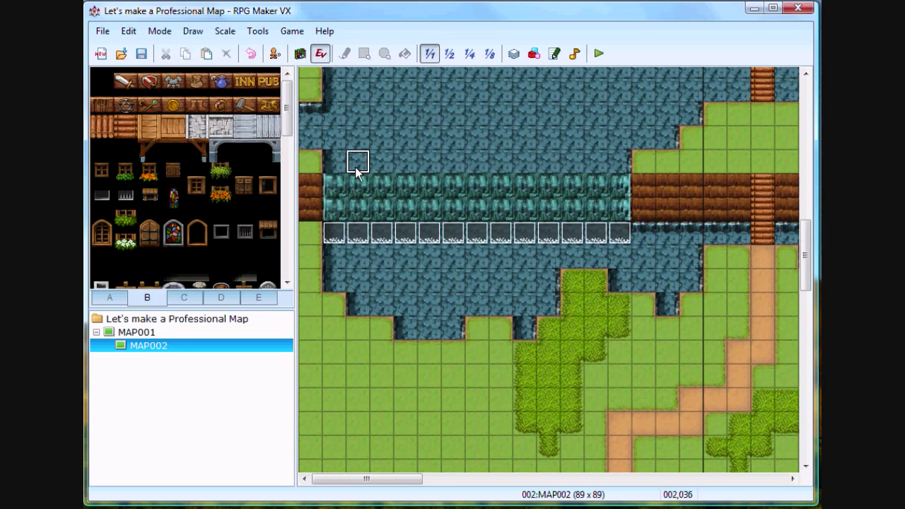
Create a new event at the waterfall's top and choose the !Other2 steam-and-fire sheet as its graphic.
double_click(341, 168)
double_click(211, 345)
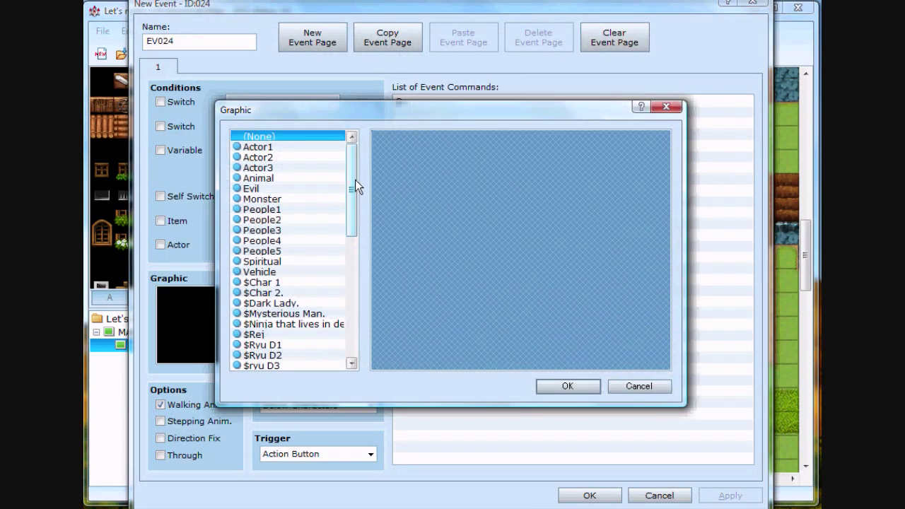
left_click_drag(353, 181, 353, 279)
left_click(300, 304)
left_click(285, 282)
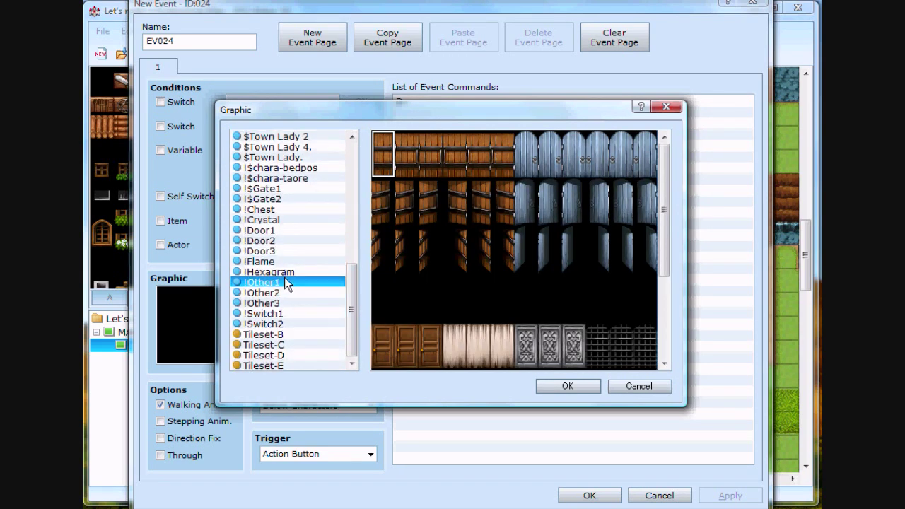
left_click(268, 294)
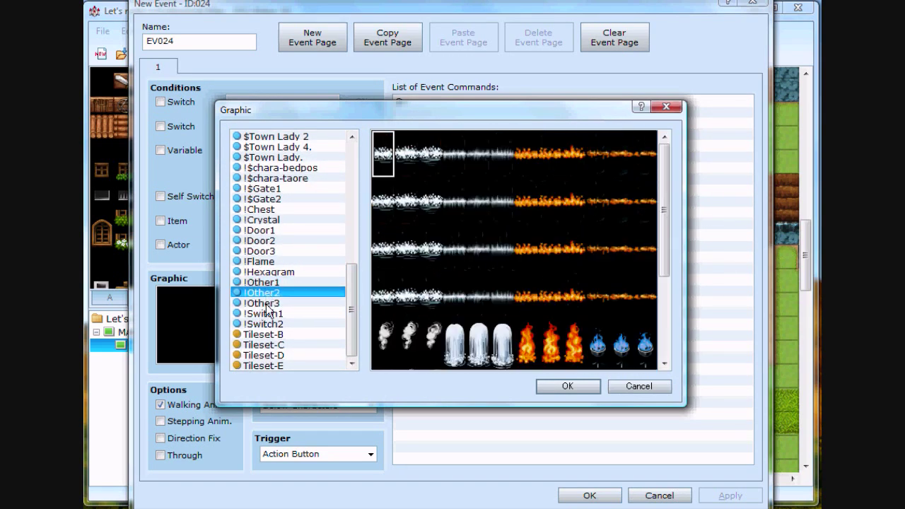
left_click(267, 284)
Pick the steam sprite, enable stepping animation, and save the event.
left_click(451, 154)
left_click(589, 391)
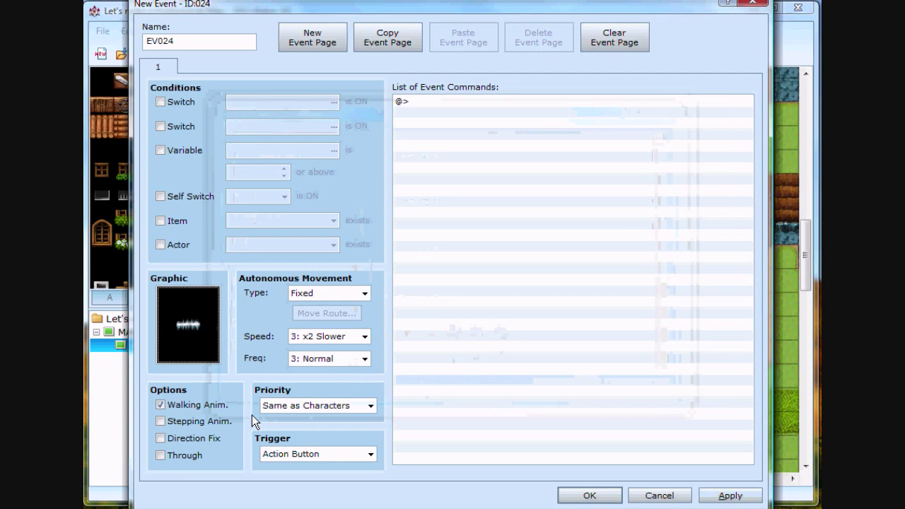
left_click(207, 423)
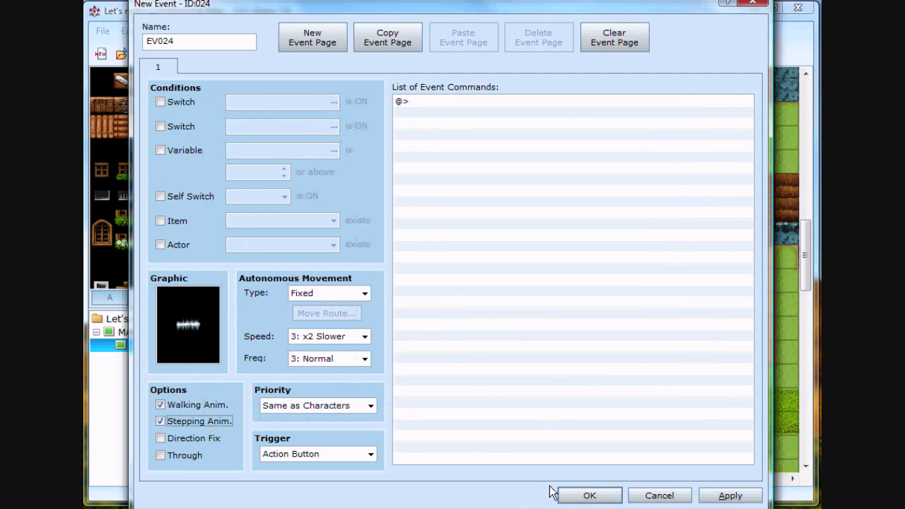
left_click(171, 419)
left_click(589, 496)
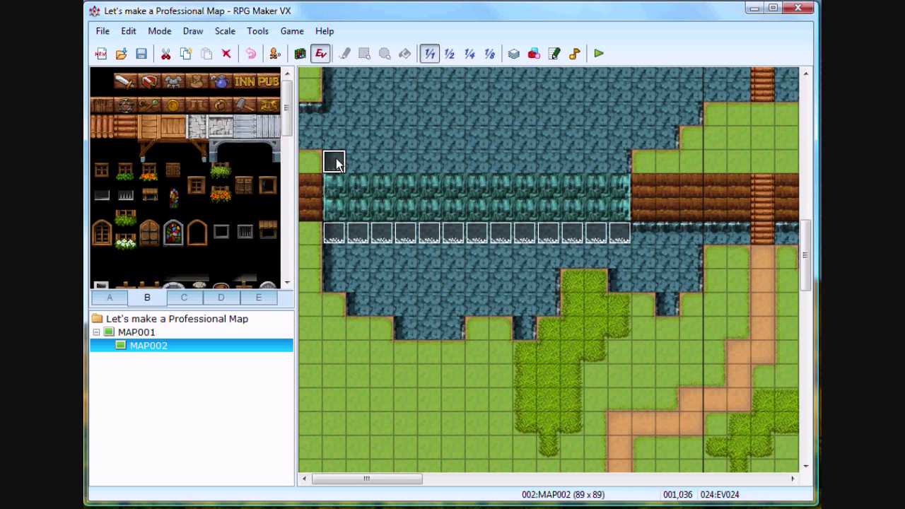
Copy the steam event and paste copies along row 36 above the left waterfall.
key("ctrl+c")
key("Right")
key("ctrl+v")
key("Right")
key("Right")
key("ctrl+v")
key("Right")
key("Right")
key("Right")
key("ctrl+v")
key("Left")
key("Left")
key("Left")
key("ctrl+v")
key("Right")
key("ctrl+v")
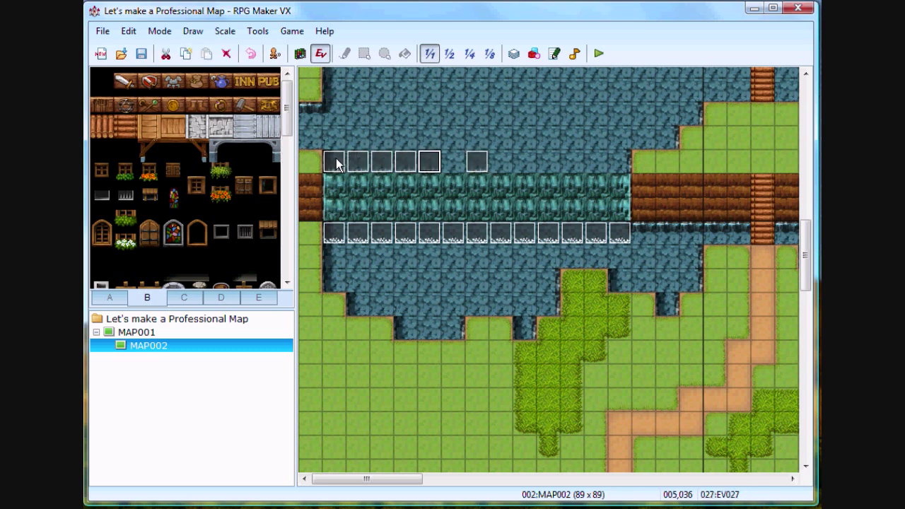
key("Right")
key("ctrl+v")
key("Right")
key("Right")
key("ctrl+v")
key("Right")
key("Right")
key("ctrl+v")
key("Right")
key("ctrl+v")
key("Right")
key("ctrl+v")
key("Left")
key("Left")
key("Left")
key("ctrl+v")
key("Right")
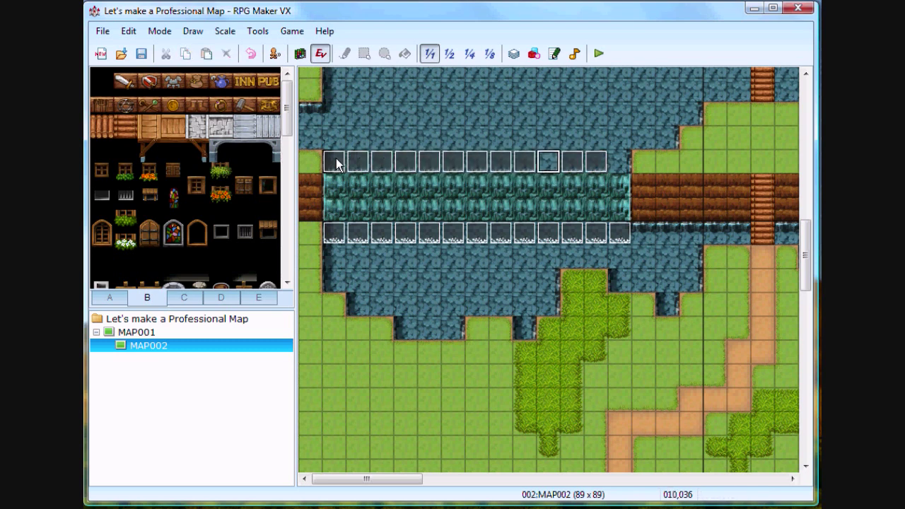
Paste steam event copies along row 36 above the right-hand waterfalls.
key("Right")
key("Right")
key("Right")
key("Right")
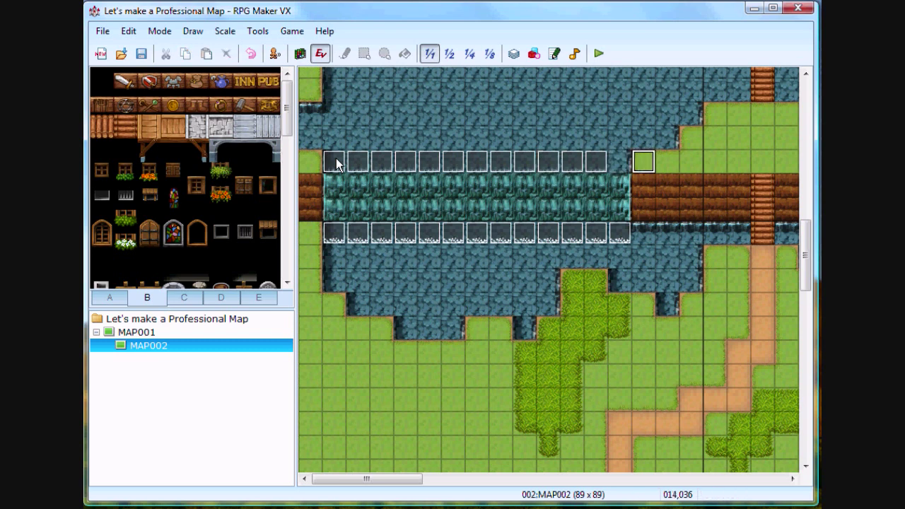
key("Right")
key("Right")
key("Right")
key("Right")
key("Right")
key("Right")
key("Left")
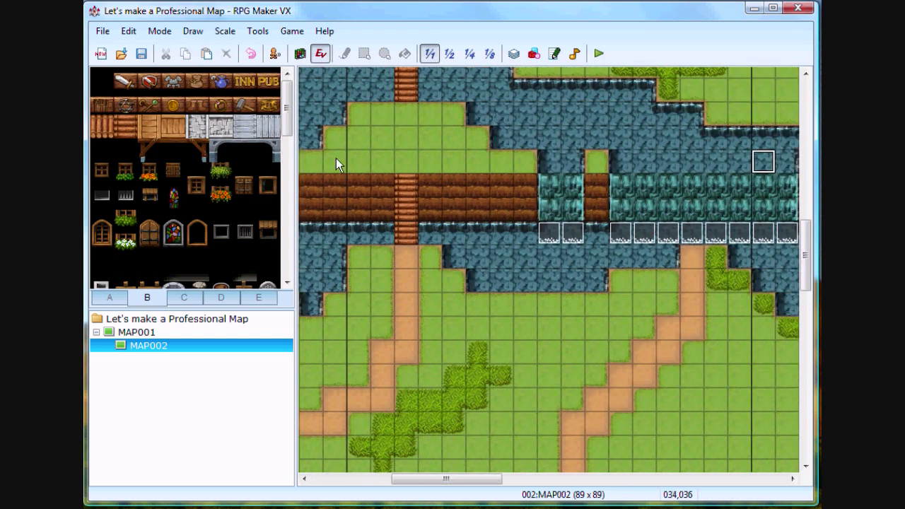
key("Left")
key("Left")
key("Left")
key("Right")
key("ctrl+v")
key("Right")
key("ctrl+v")
key("Right")
key("Right")
key("ctrl+v")
key("Right")
key("ctrl+v")
key("Right")
key("ctrl+v")
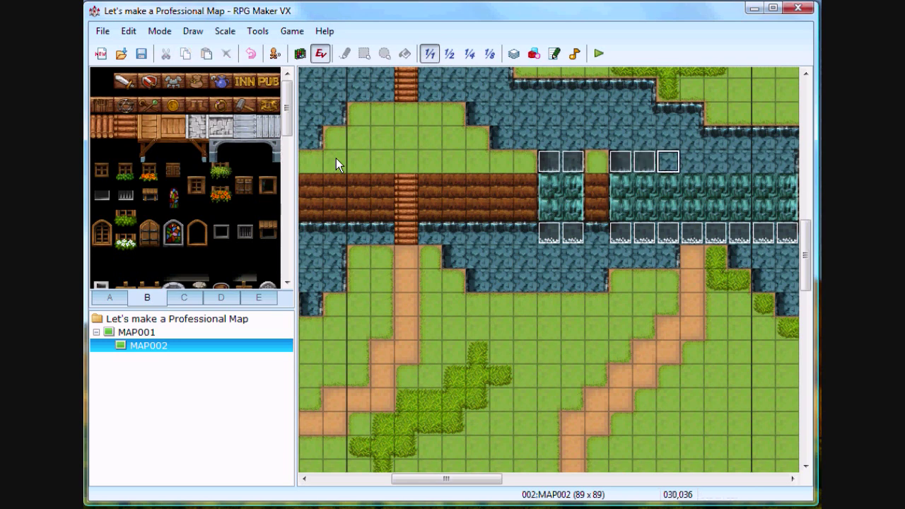
key("Right")
key("ctrl+v")
key("Right")
key("ctrl+v")
key("Right")
key("ctrl+v")
key("Right")
key("ctrl+v")
key("Right")
key("ctrl+v")
key("Right")
key("Left")
key("Left")
key("Left")
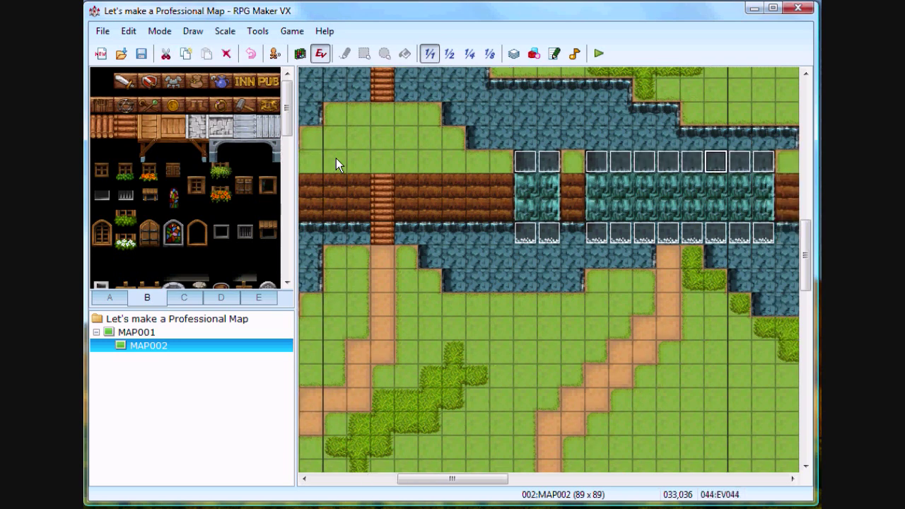
key("Left")
key("Up")
Set the tile below the log bridge stairs as the player's starting position.
key("Left")
key("Up")
key("Up")
key("Up")
key("Left")
key("Left")
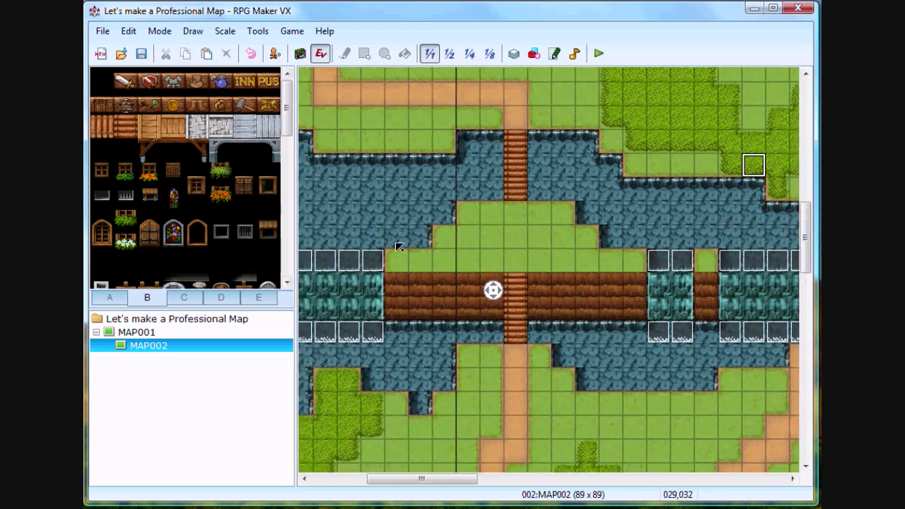
middle_click_drag(491, 290, 404, 250)
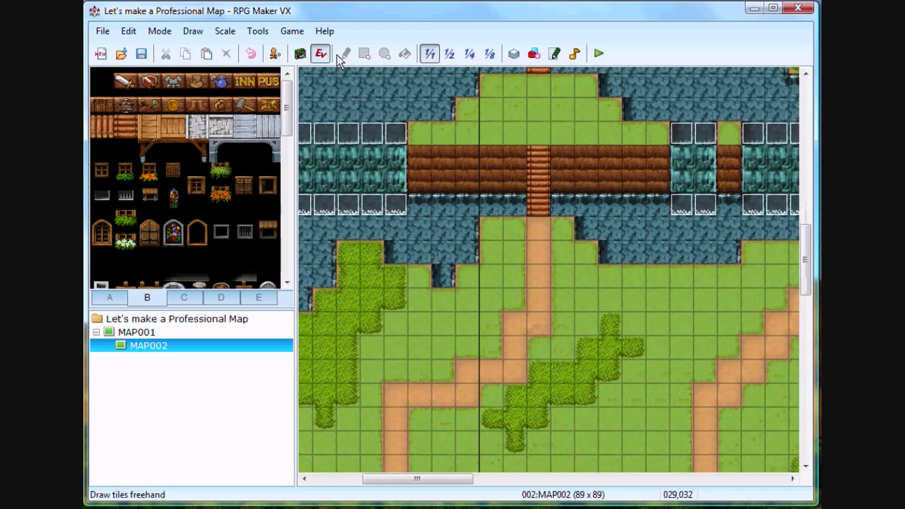
right_click(541, 240)
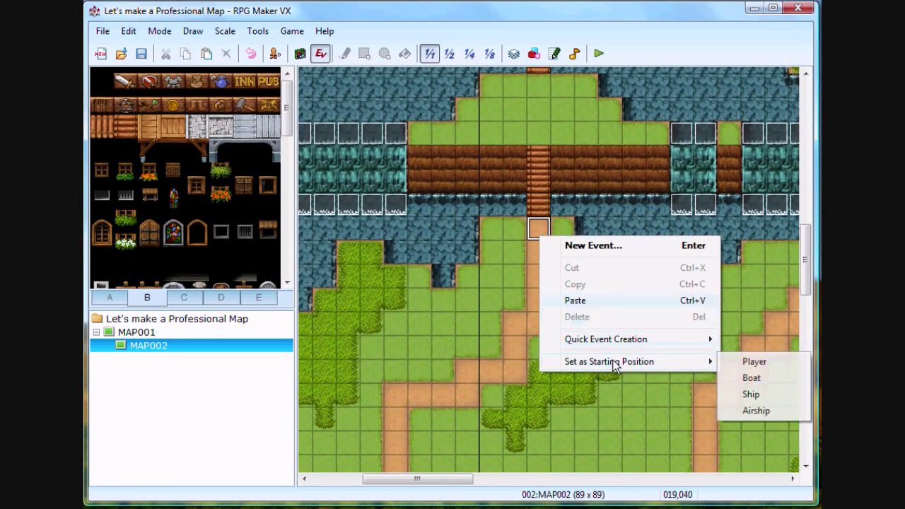
left_click(758, 362)
Save the project, playtest a new game, and walk the hero down and left.
left_click(598, 54)
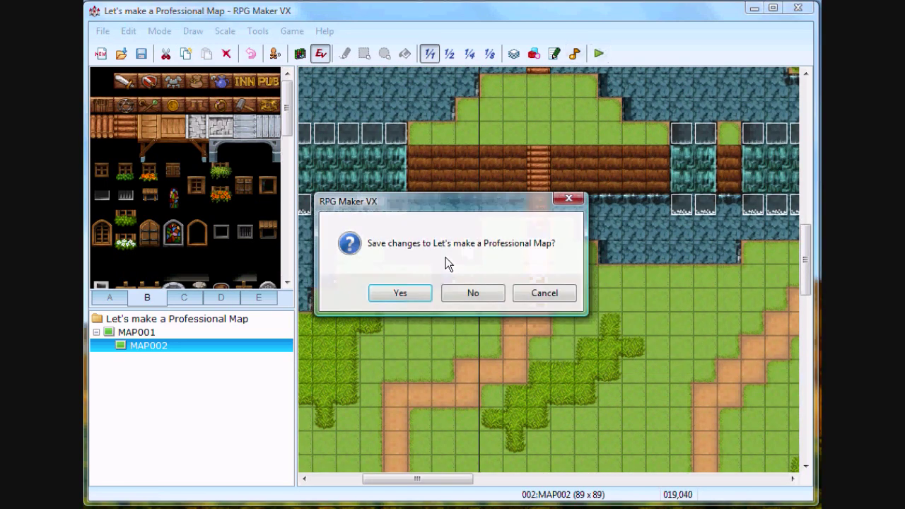
left_click(400, 293)
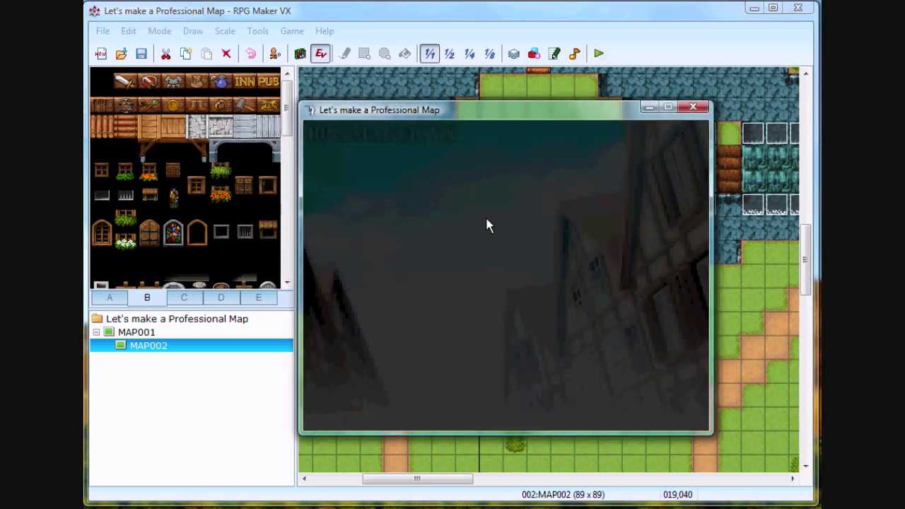
key("Return")
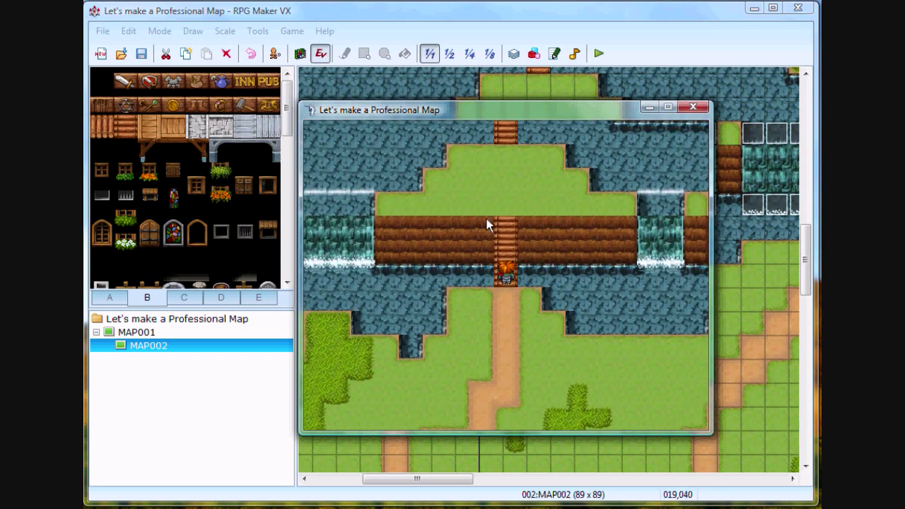
key("Down")
key("Left")
key("Left")
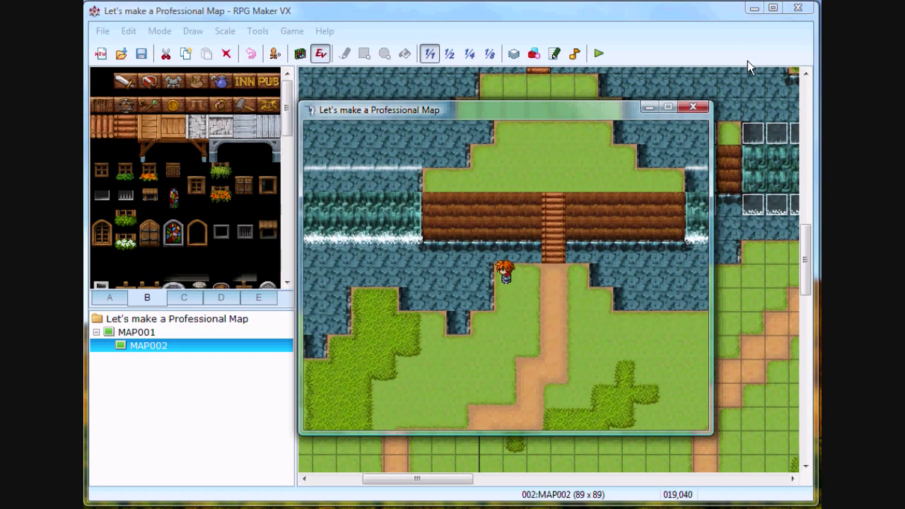
Close the playtest, delete the first upper event, and shift the left waterfall's upper events down a tile.
left_click(693, 107)
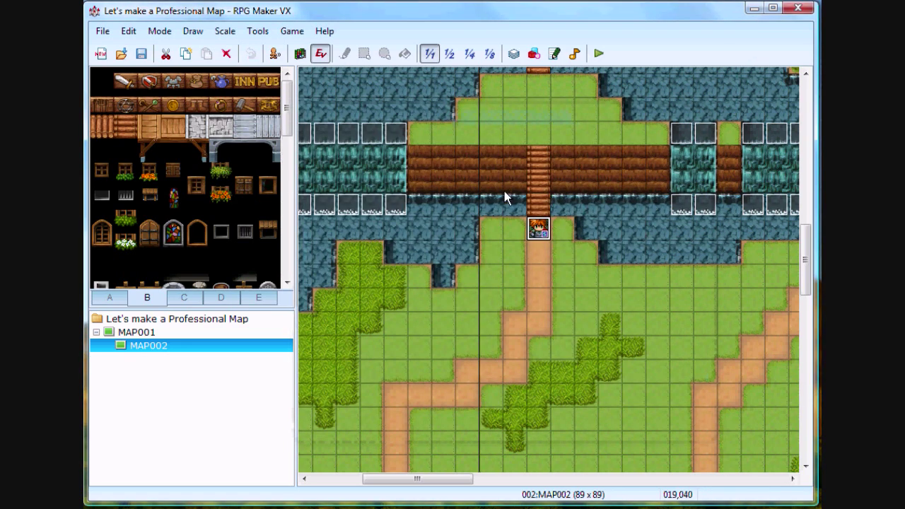
middle_click_drag(504, 191, 375, 223)
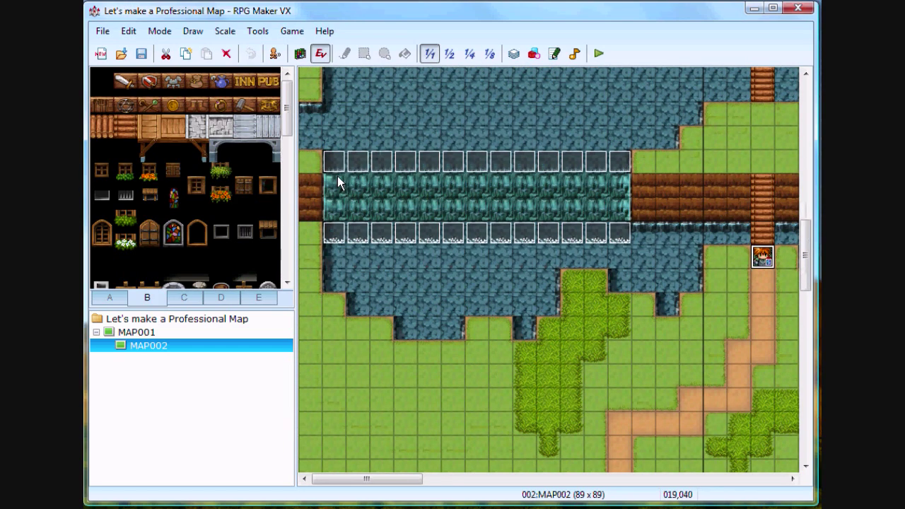
left_click(344, 171)
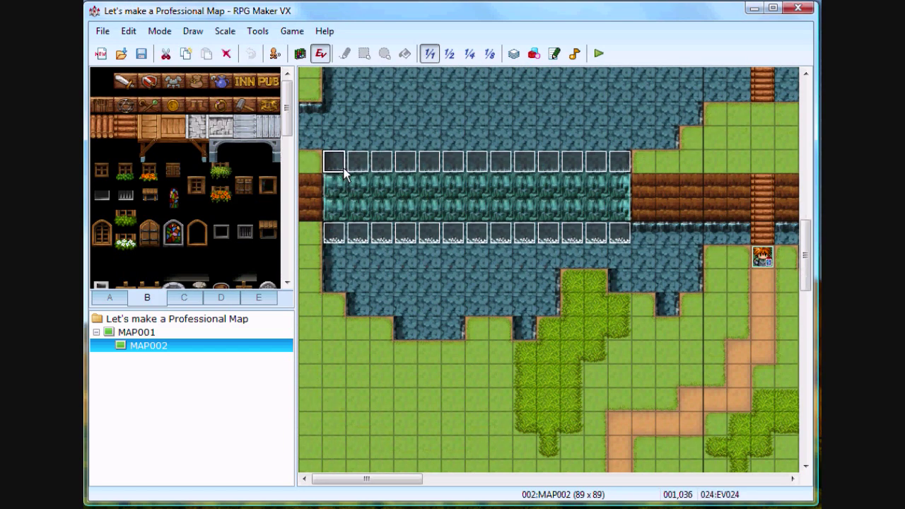
key("Delete")
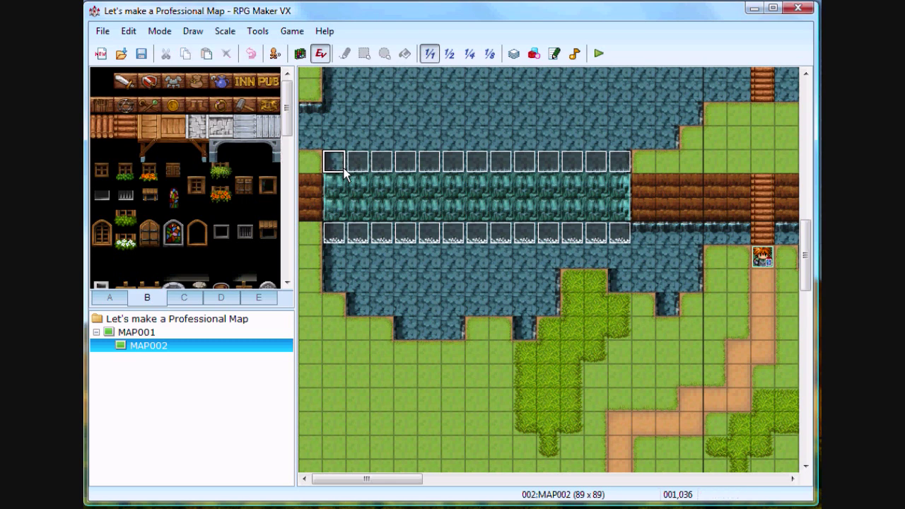
key("Down")
key("ctrl+v")
key("Right")
key("Up")
key("ctrl+x")
key("Down")
key("ctrl+v")
Cut and paste the next upper-row events, through column 5, one row down.
key("Right")
key("Up")
key("ctrl+x")
key("Down")
key("ctrl+v")
key("Right")
key("Up")
key("ctrl+x")
key("Down")
key("ctrl+v")
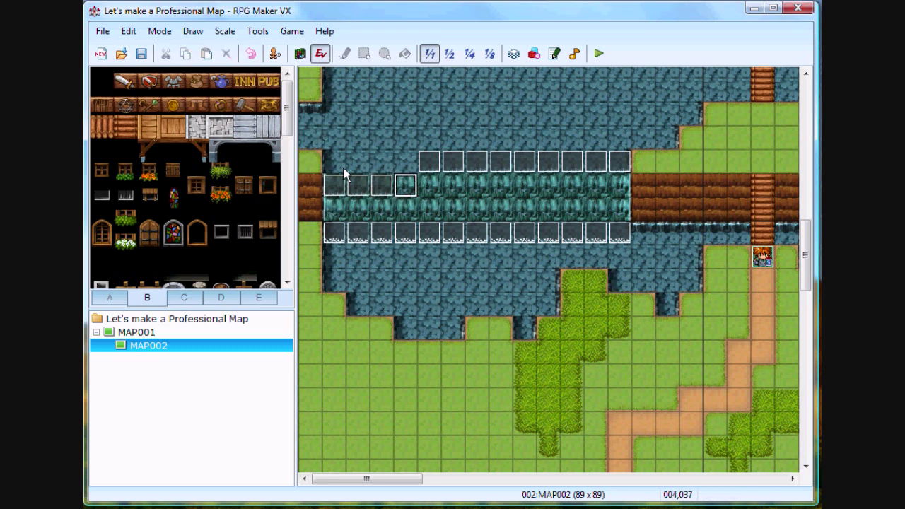
key("Right")
key("Up")
key("ctrl+x")
key("Down")
key("ctrl+v")
key("Right")
key("Up")
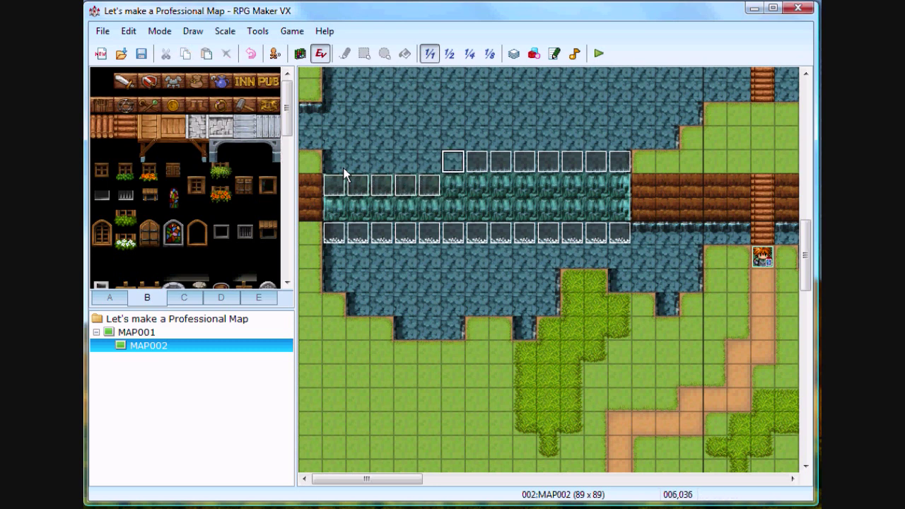
Place an event on the lower row and shift the following upper events down.
key("Down")
key("ctrl+v")
key("Up")
key("ctrl+x")
key("Down")
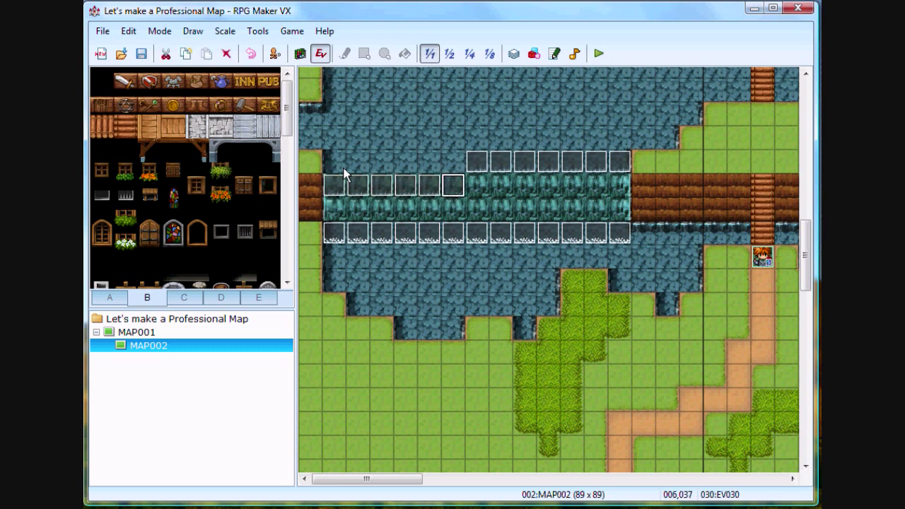
key("Right")
key("Up")
key("ctrl+x")
key("Down")
key("ctrl+v")
Move the column 8 and 9 events down a row and clear the leftover upper event.
key("Right")
key("Up")
key("ctrl+x")
key("Down")
key("ctrl+v")
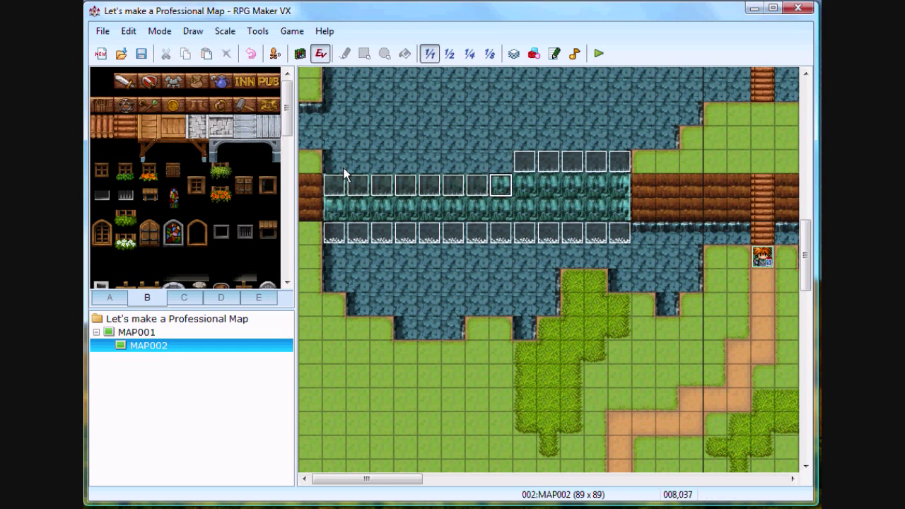
key("Right")
key("Up")
key("ctrl+x")
key("Down")
key("ctrl+v")
key("Up")
key("ctrl+x")
key("Down")
key("ctrl+v")
key("Right")
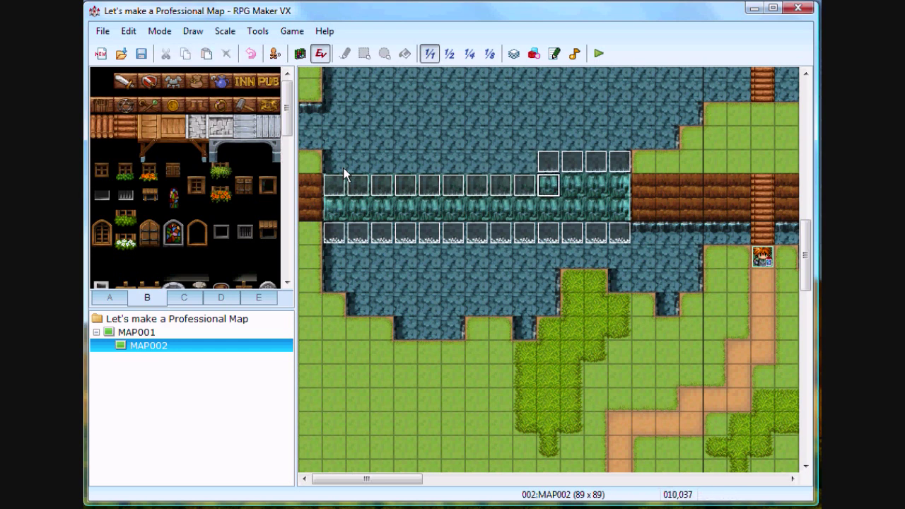
key("Up")
Move along the upper event row to the events above the right-hand waterfalls.
key("Up")
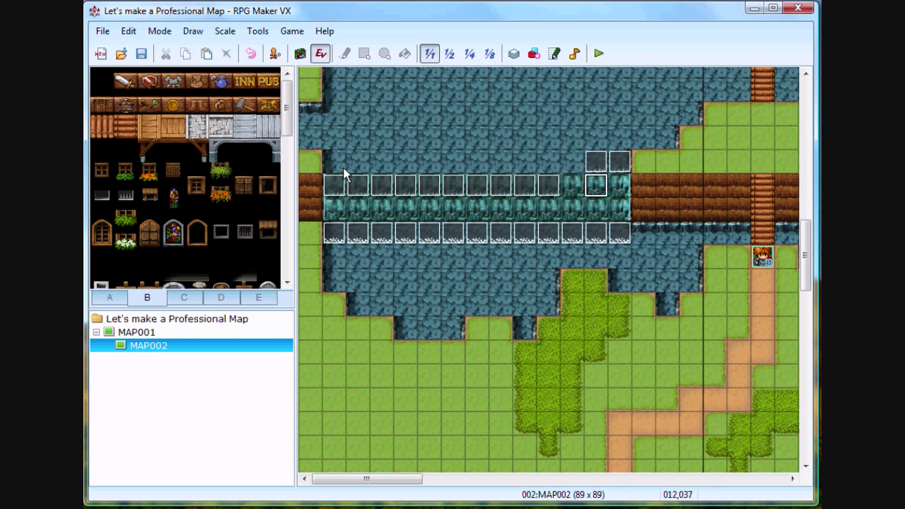
key("Right")
key("Right")
key("Up")
key("Left")
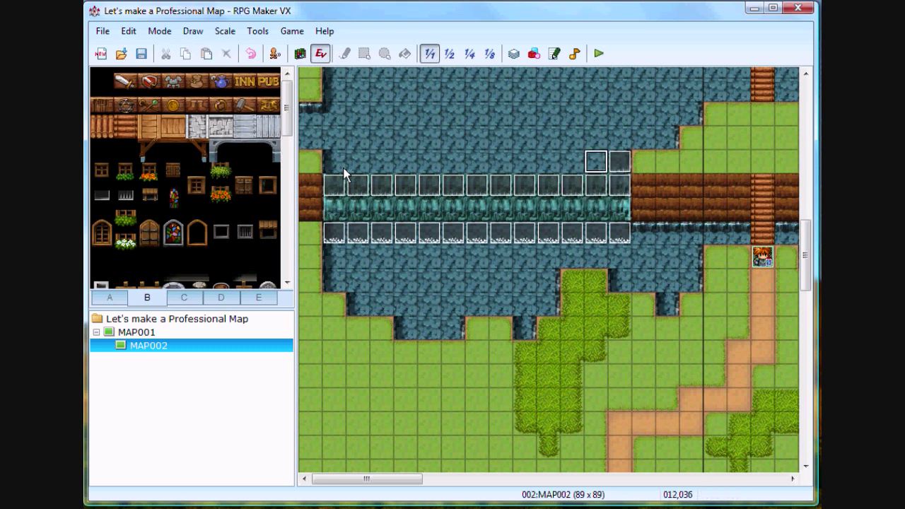
key("Right")
key("Right")
key("Right")
key("Right")
key("Right")
key("Left")
key("Left")
key("Left")
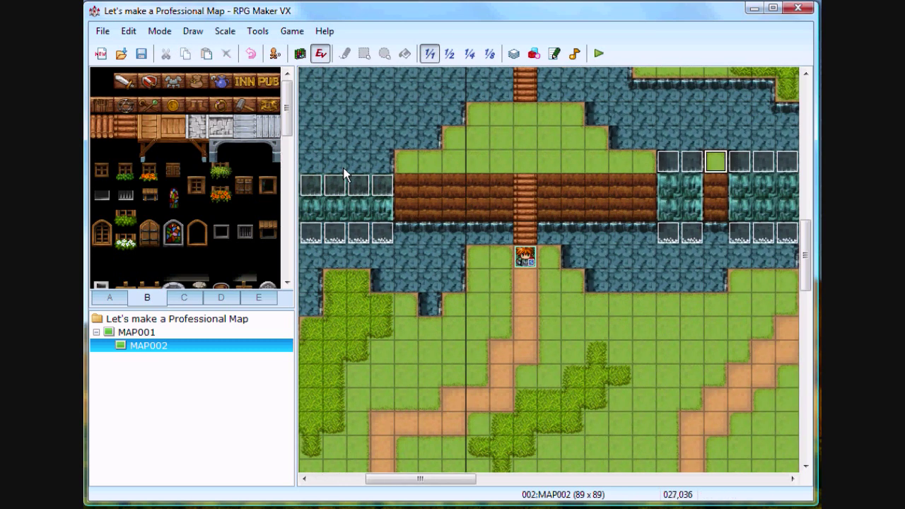
key("Left")
key("Right")
key("Right")
key("Right")
key("Right")
key("Right")
key("Left")
key("Left")
key("Left")
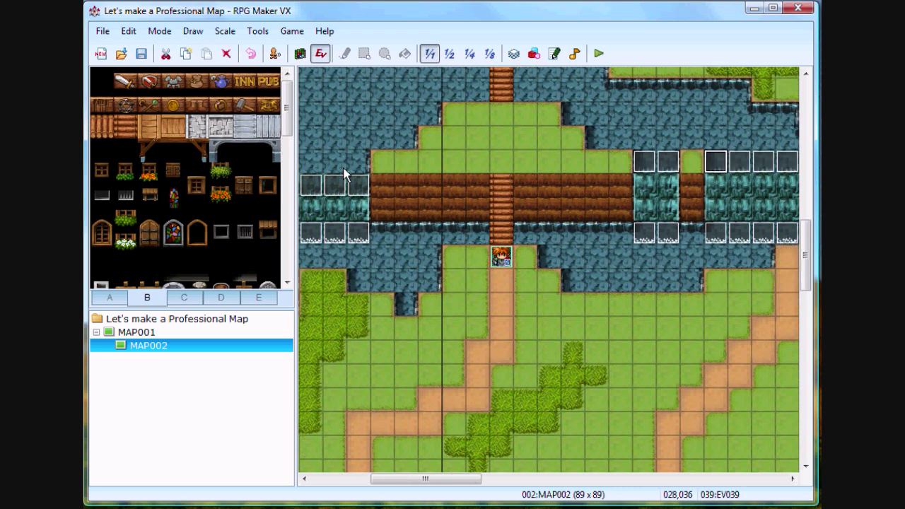
key("Left")
key("Left")
key("Left")
key("Right")
key("Right")
key("Right")
key("Right")
key("Right")
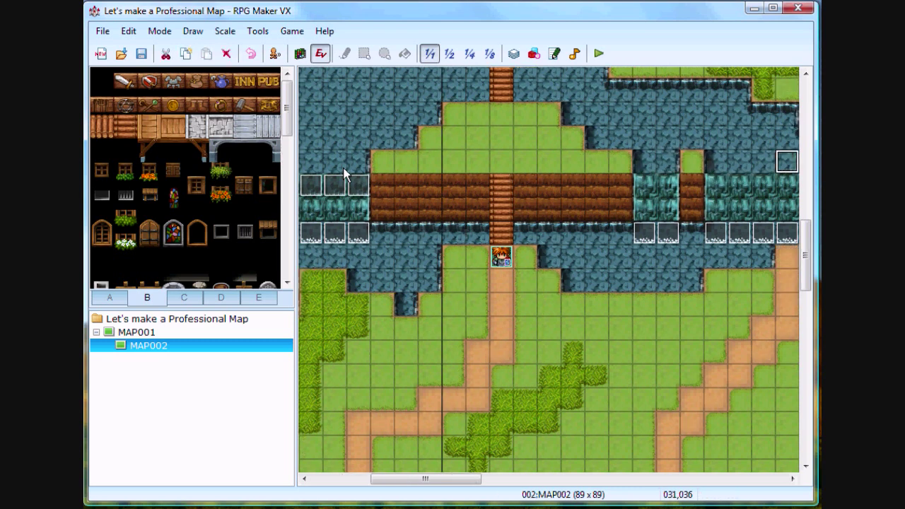
Paste waterfall event copies across row 037 and delete the stray event on the log wall.
key("Right")
key("Right")
key("Right")
key("Right")
key("Right")
key("Right")
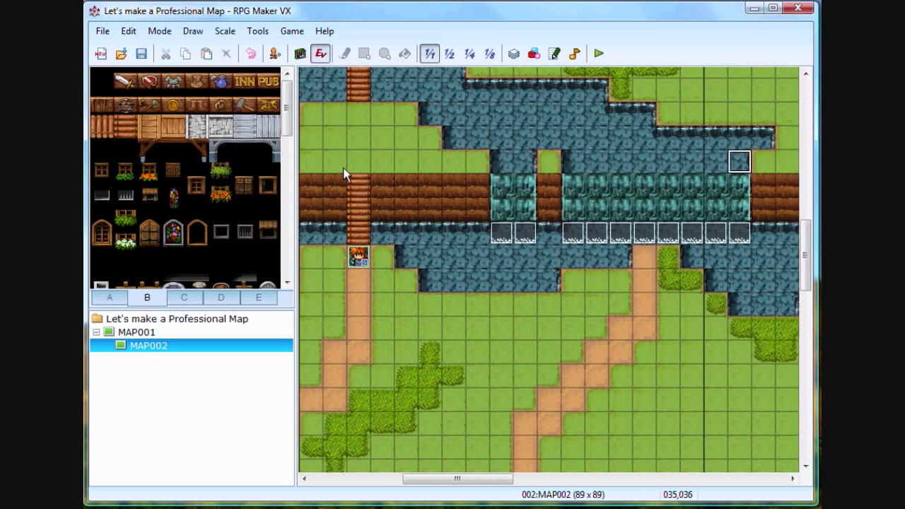
key("Left")
key("Left")
key("Left")
key("Down")
key("Right")
key("ctrl+v")
key("Right")
key("ctrl+v")
key("Right")
key("Right")
key("ctrl+v")
key("Right")
key("ctrl+v")
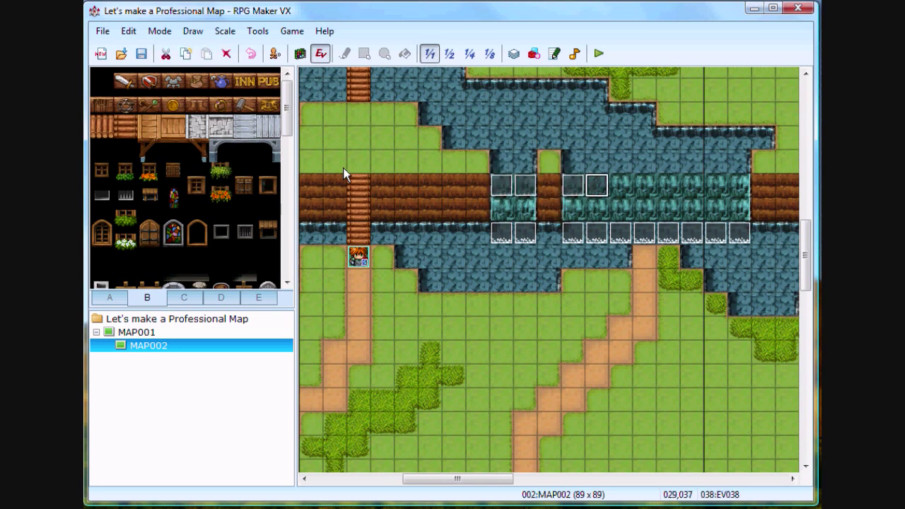
key("Right")
key("ctrl+v")
key("Right")
key("ctrl+v")
key("Right")
key("ctrl+v")
key("Right")
key("ctrl+v")
key("Right")
key("ctrl+v")
key("Right")
key("ctrl+v")
key("Right")
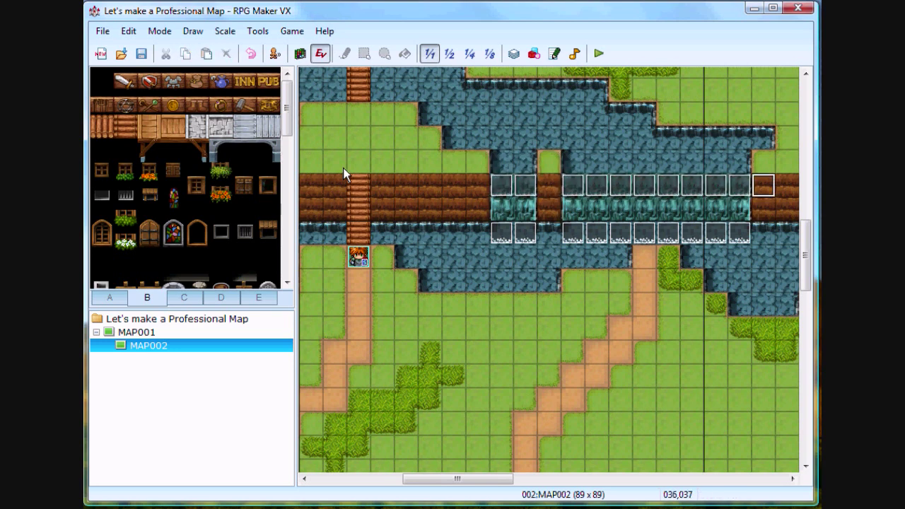
key("ctrl+v")
key("Delete")
Save the project and start a New Game in a playtest of the map.
left_click(600, 53)
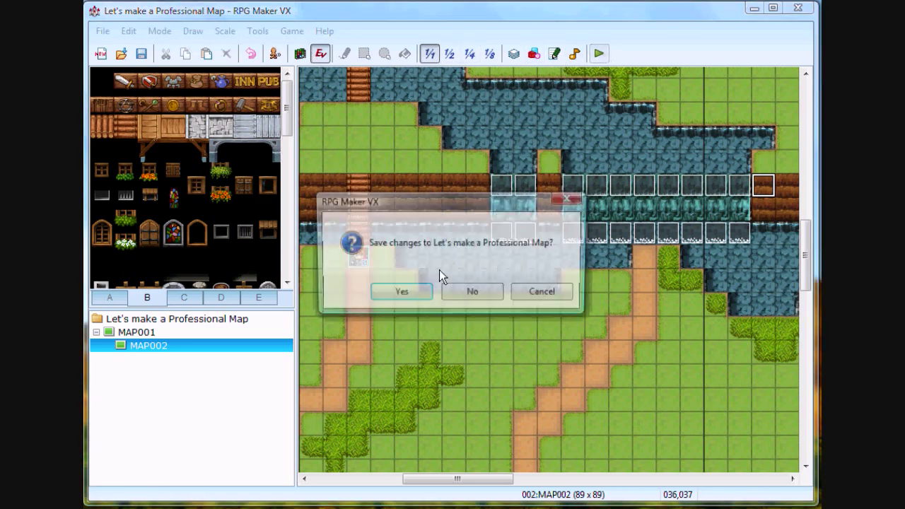
left_click(399, 291)
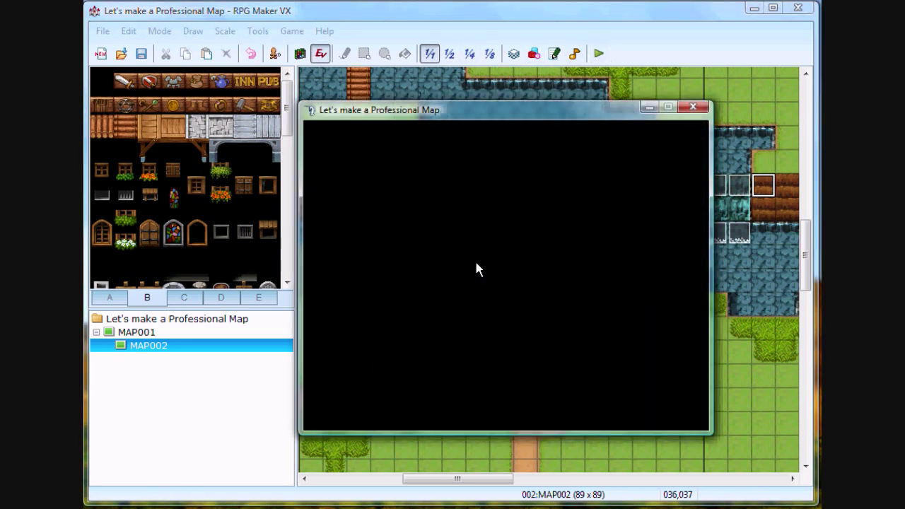
key("Return")
Walk the hero across the log bridge and beside the waterfall.
key("Up")
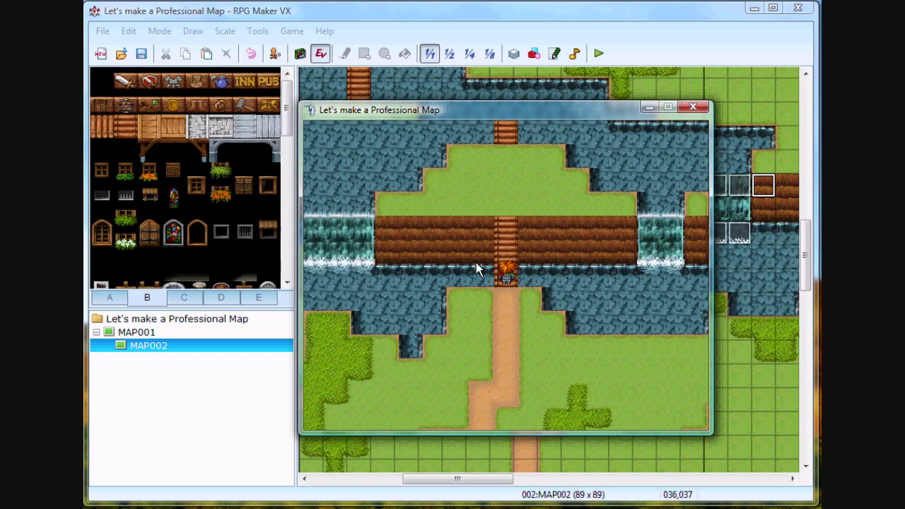
key("Down")
key("Left")
key("Right")
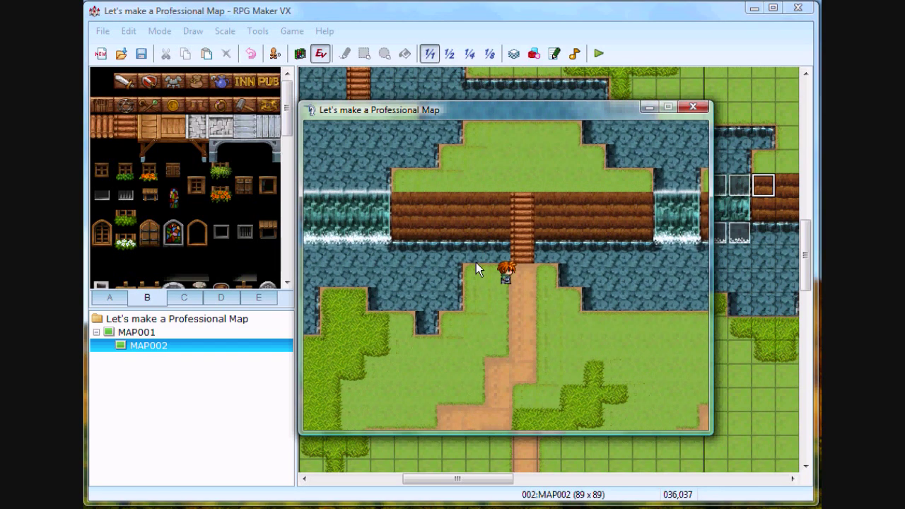
key("Up")
key("Up")
key("Up")
key("Up")
key("Left")
key("Left")
key("Left")
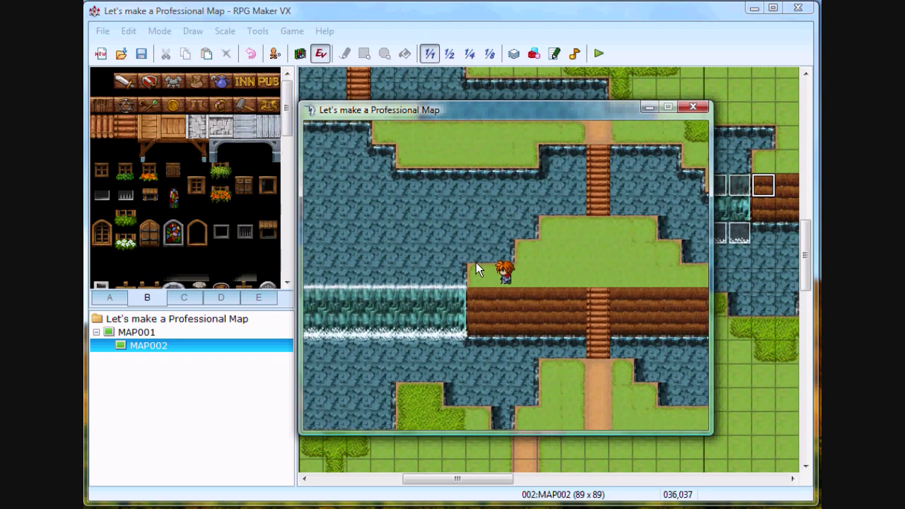
key("Left")
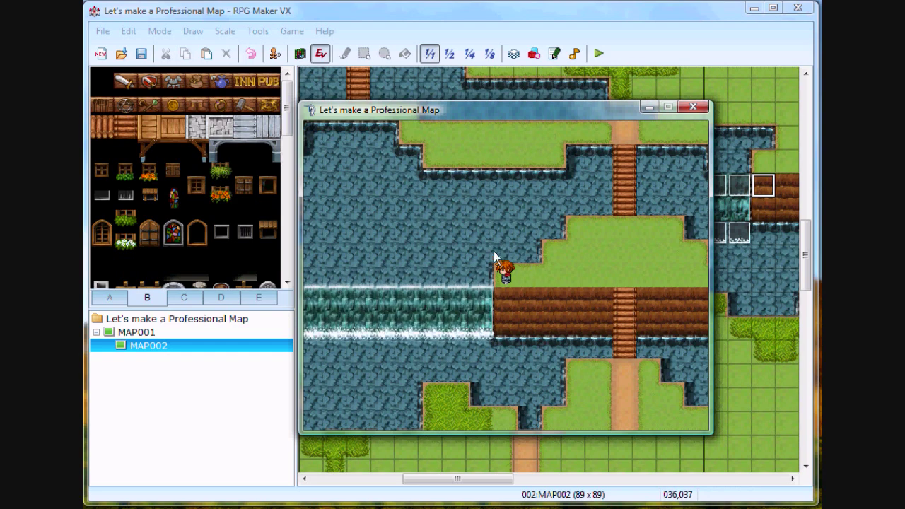
Open the in-game party menu, then end the playtest.
key("Escape")
key("Escape")
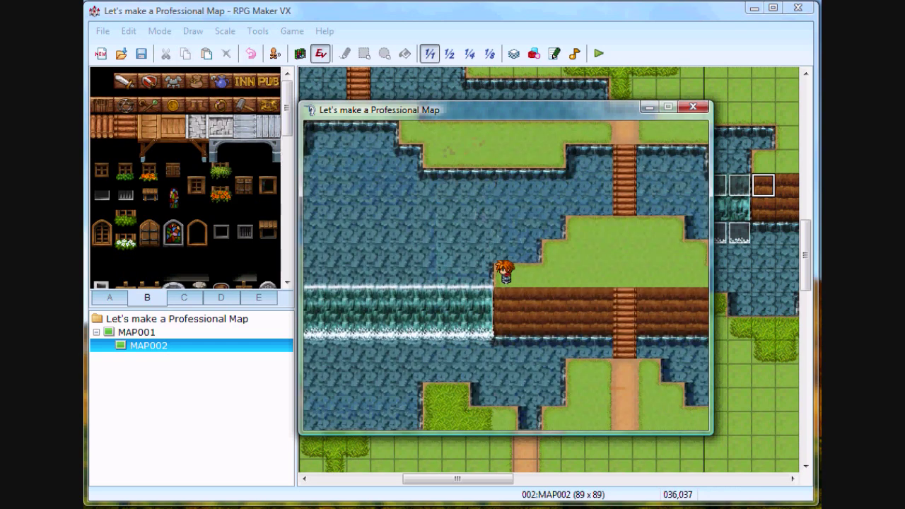
left_click(693, 106)
middle_click(577, 329)
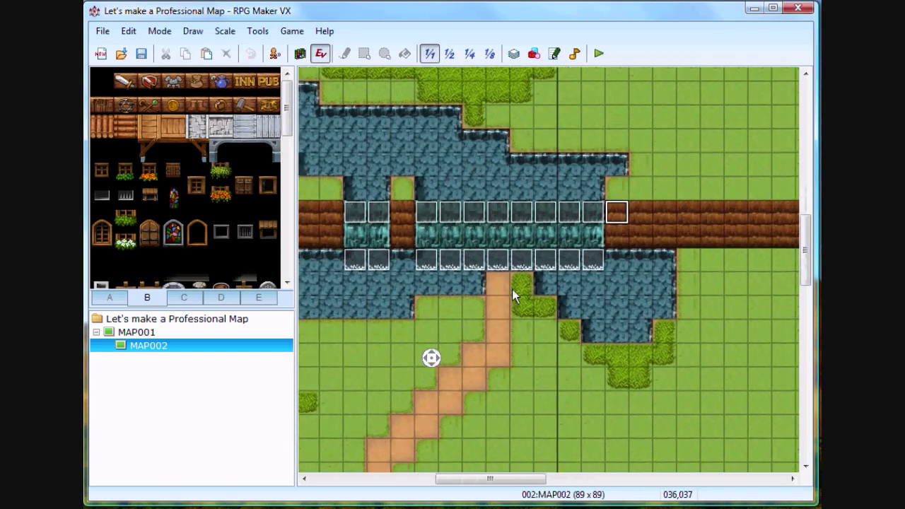
In Map mode with the Pencil, paint a stepped water channel up from the pool.
middle_click(411, 141)
left_click(304, 57)
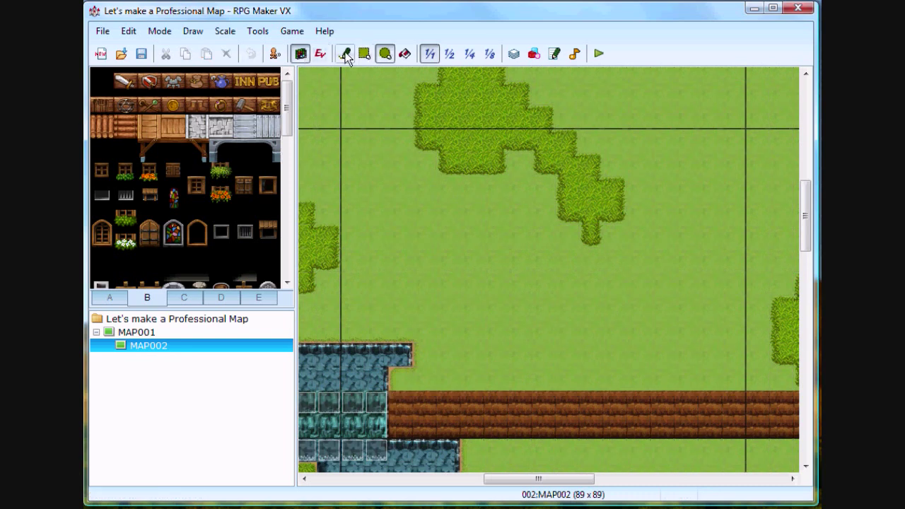
left_click(345, 53)
mouse_move(396, 341)
left_mouse_down()
mouse_move(374, 354)
mouse_move(498, 287)
mouse_move(397, 309)
mouse_move(506, 266)
mouse_move(544, 236)
mouse_move(592, 232)
mouse_move(613, 259)
mouse_move(569, 262)
mouse_move(661, 214)
left_mouse_up()
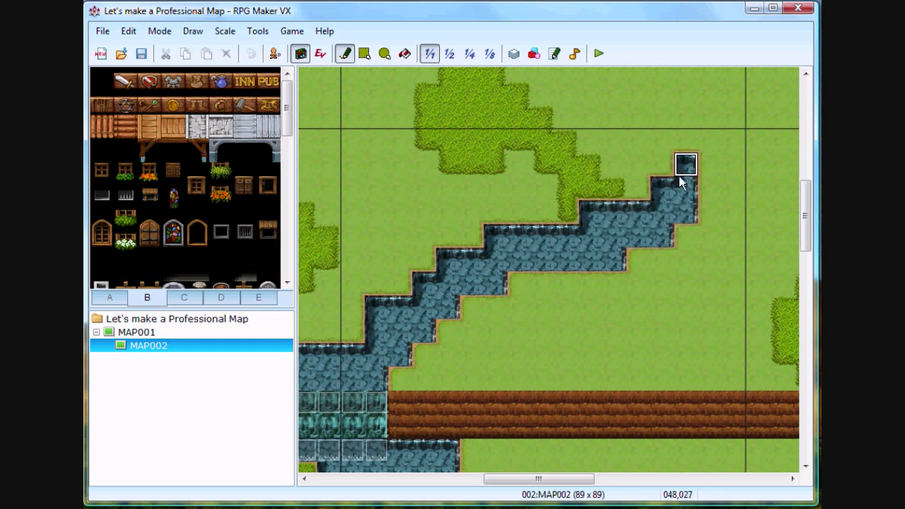
Extend the river diagonally up-right and paint grass over a stretch of dirt path.
scroll(661, 222, "up", 5)
scroll(661, 237, "right", 5)
scroll(552, 236, "down", 5)
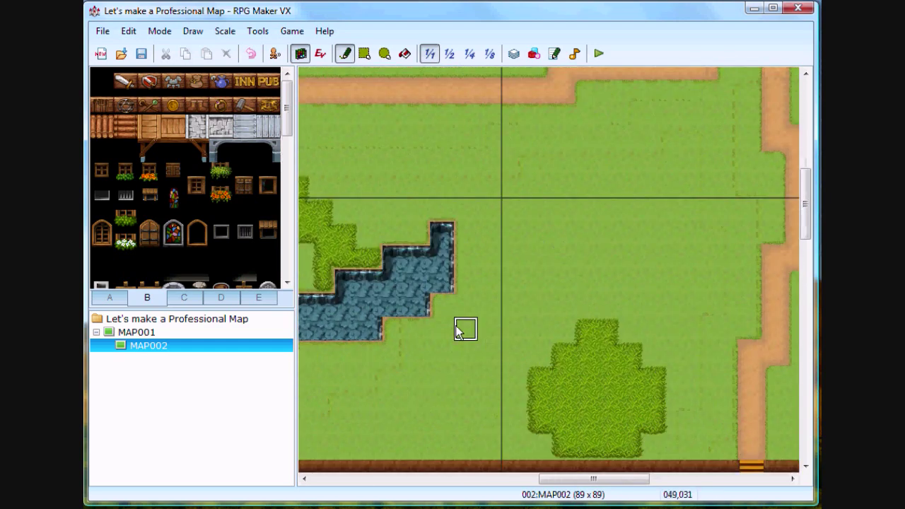
scroll(465, 327, "up", 1)
mouse_move(416, 299)
left_mouse_down()
mouse_move(478, 252)
mouse_move(446, 223)
mouse_move(625, 197)
mouse_move(617, 204)
mouse_move(704, 146)
mouse_move(674, 151)
left_mouse_up()
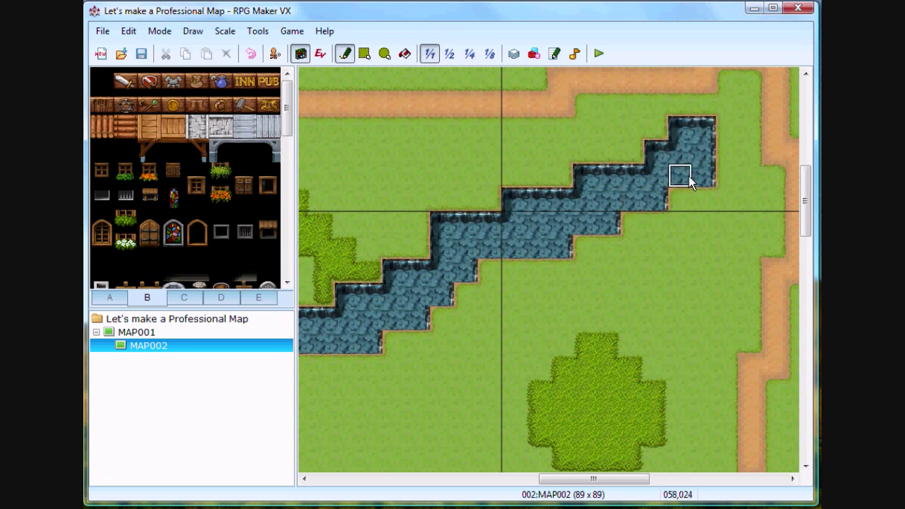
scroll(598, 234, "up", 3)
scroll(598, 234, "right", 3)
mouse_move(382, 322)
left_mouse_down()
mouse_move(472, 312)
mouse_move(437, 303)
left_mouse_up()
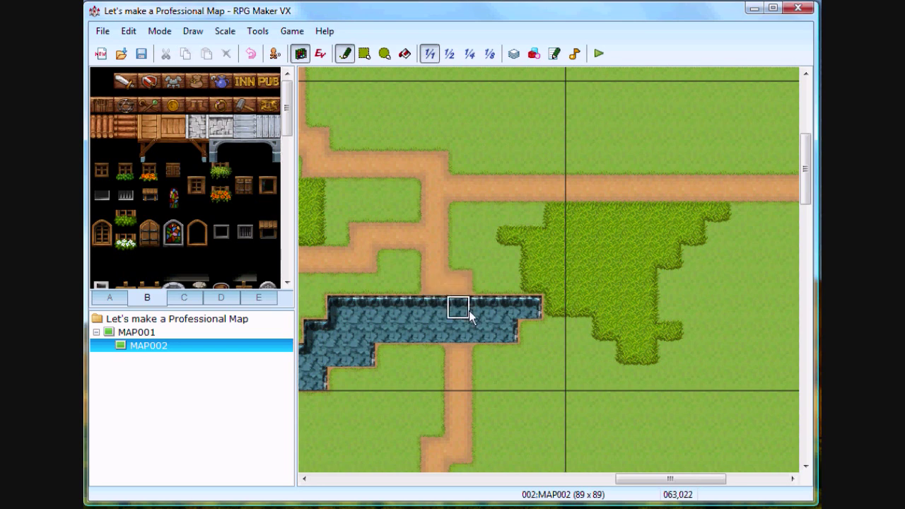
left_click_drag(524, 314, 559, 329)
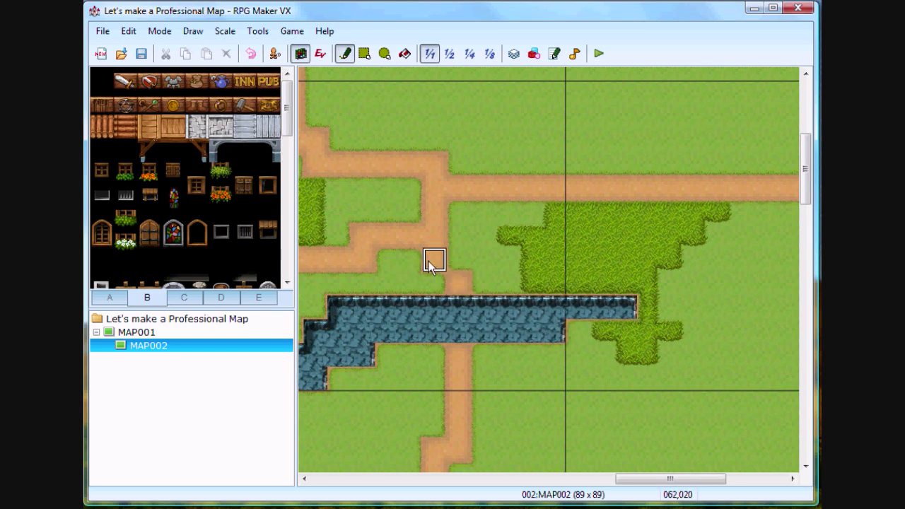
left_click_drag(405, 266, 428, 244)
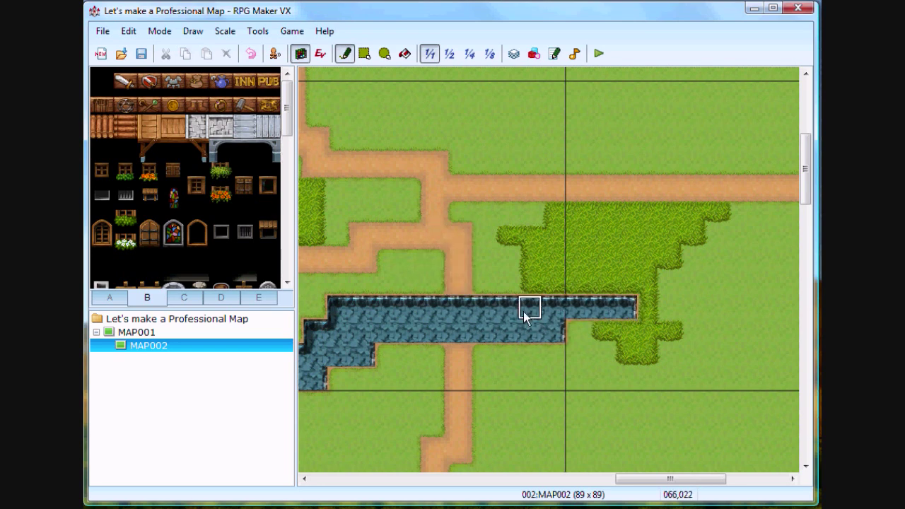
Continue the water river further up and to the right.
middle_click(553, 316)
mouse_move(482, 345)
left_mouse_down()
mouse_move(509, 301)
mouse_move(648, 318)
mouse_move(697, 312)
left_mouse_up()
middle_click(624, 323)
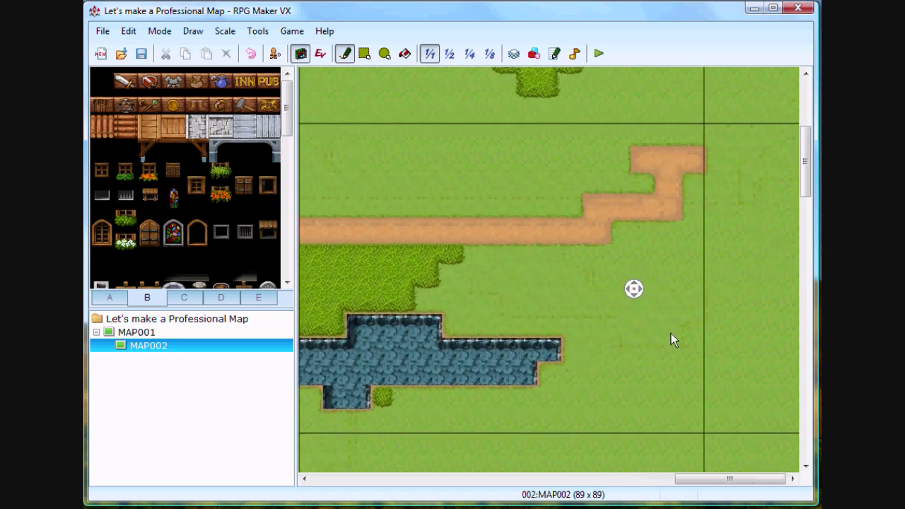
mouse_move(559, 262)
left_mouse_down()
mouse_move(620, 309)
mouse_move(687, 288)
mouse_move(785, 325)
left_mouse_up()
middle_click(687, 309)
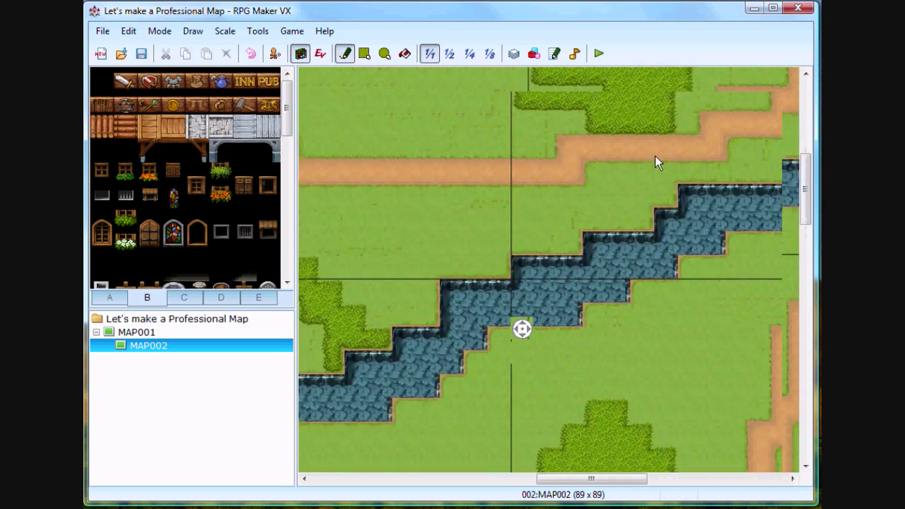
Lay a wooden bridge from tileset B over the river where the dirt path crosses.
left_click(174, 297)
left_click(113, 297)
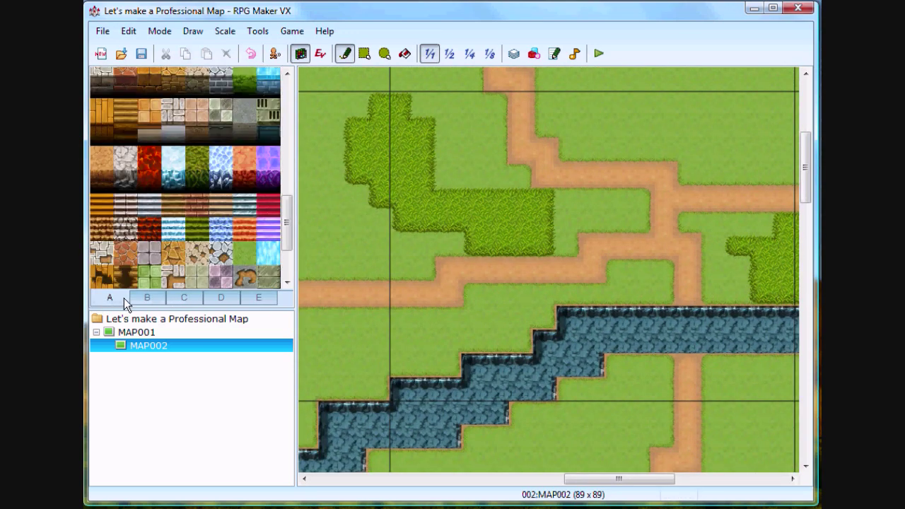
left_click(147, 297)
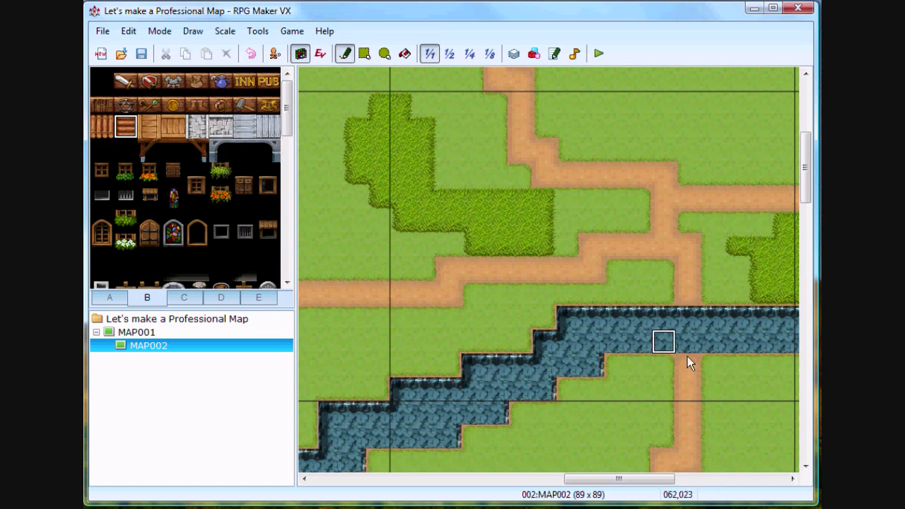
left_click_drag(687, 343, 688, 319)
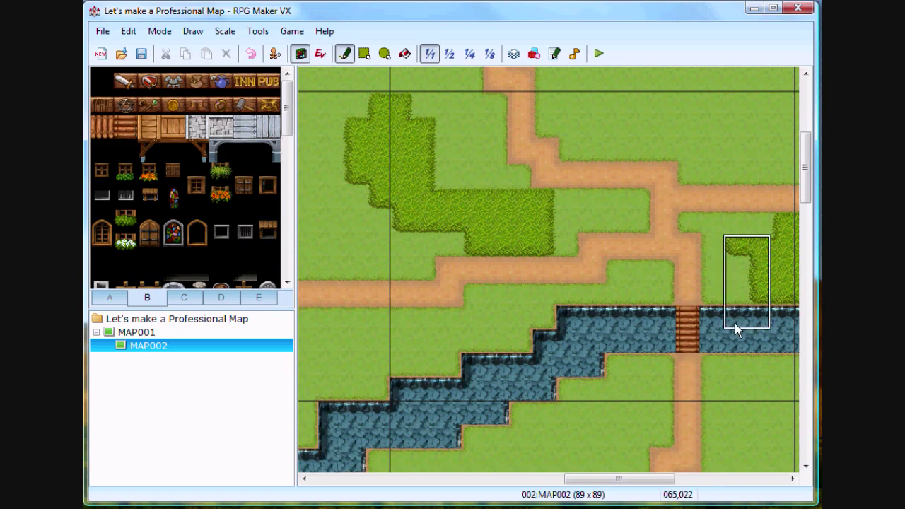
middle_click(717, 272)
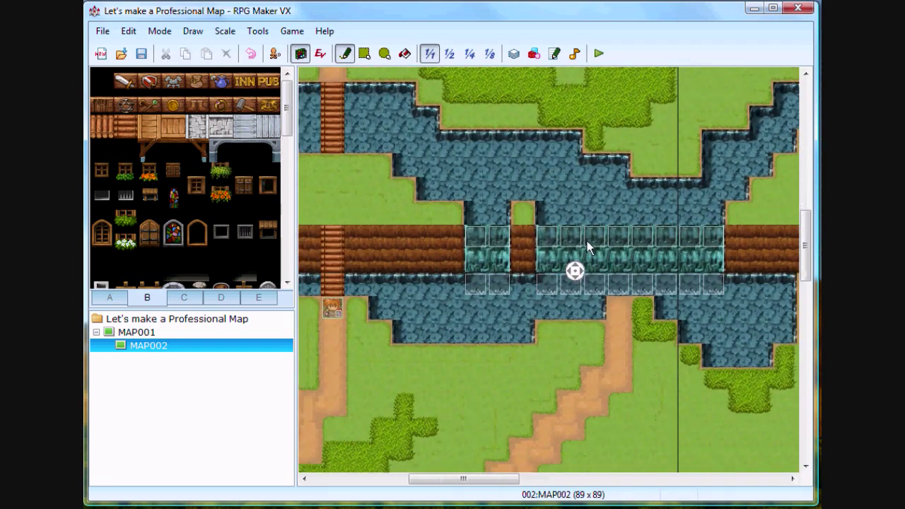
middle_click(569, 217)
Return to the terrain tiles on tab A, viewing the large pond.
left_click(110, 298)
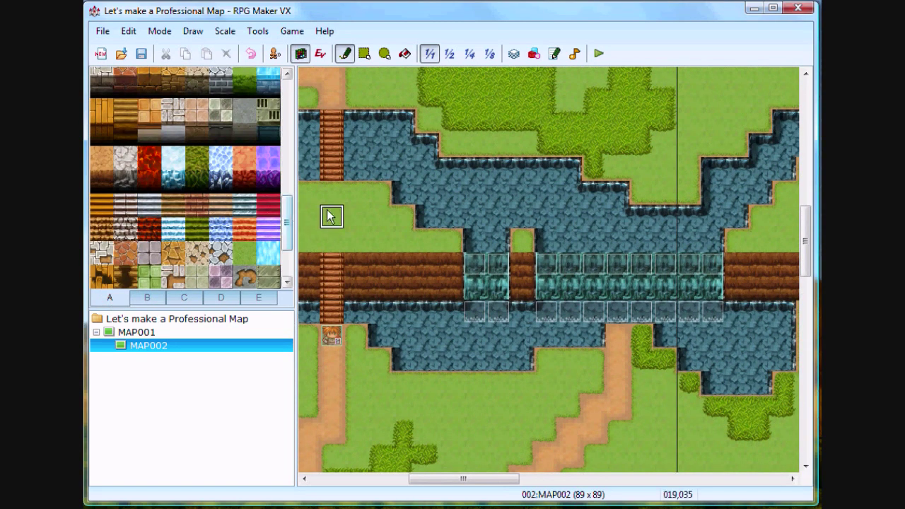
middle_click(513, 248)
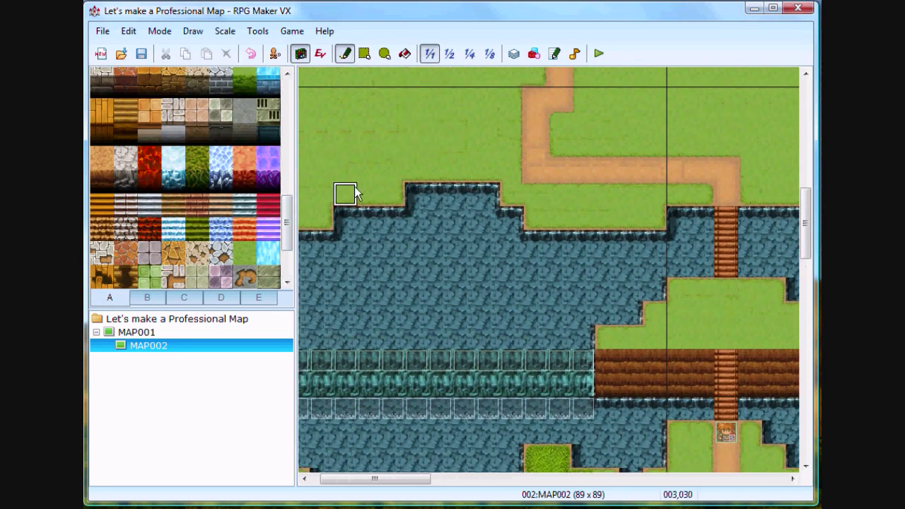
middle_click(453, 212)
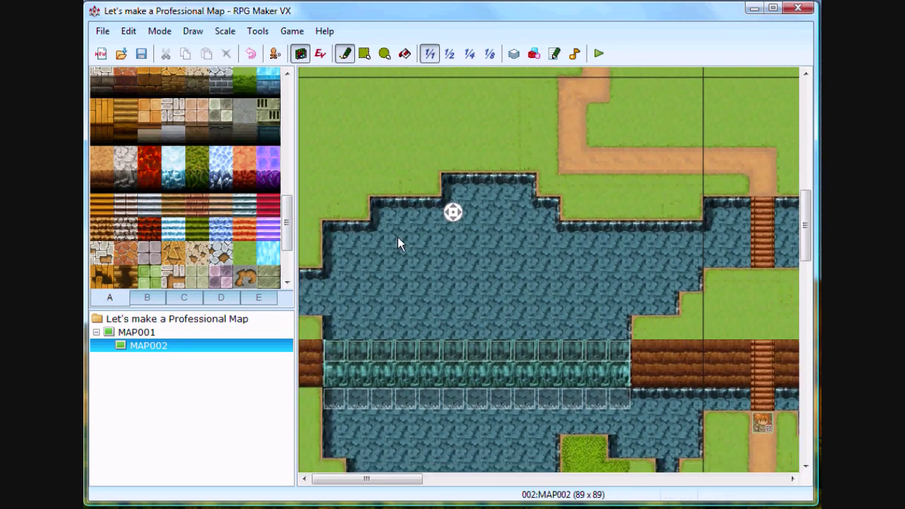
middle_click(407, 245)
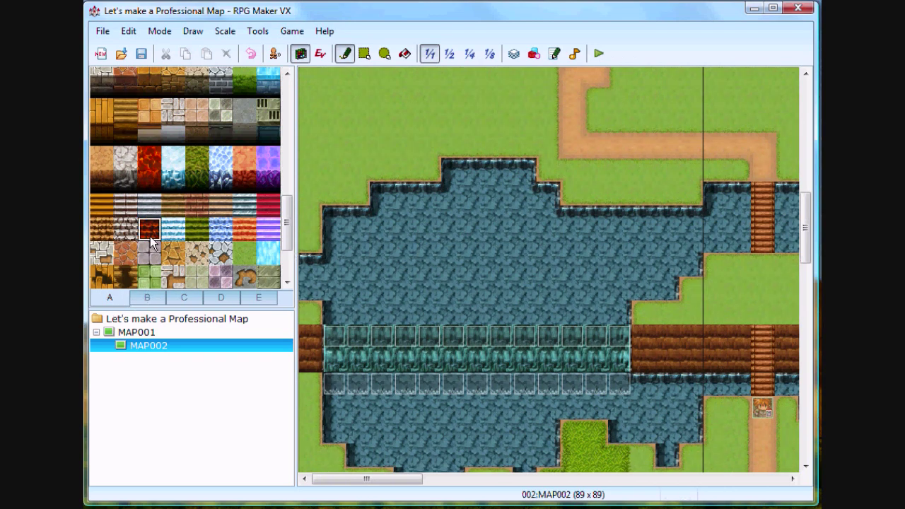
scroll(141, 227, "up", 3)
Paint a small grass island into the pond and pick the wooden plank tile from tileset B.
scroll(120, 177, "up", 3)
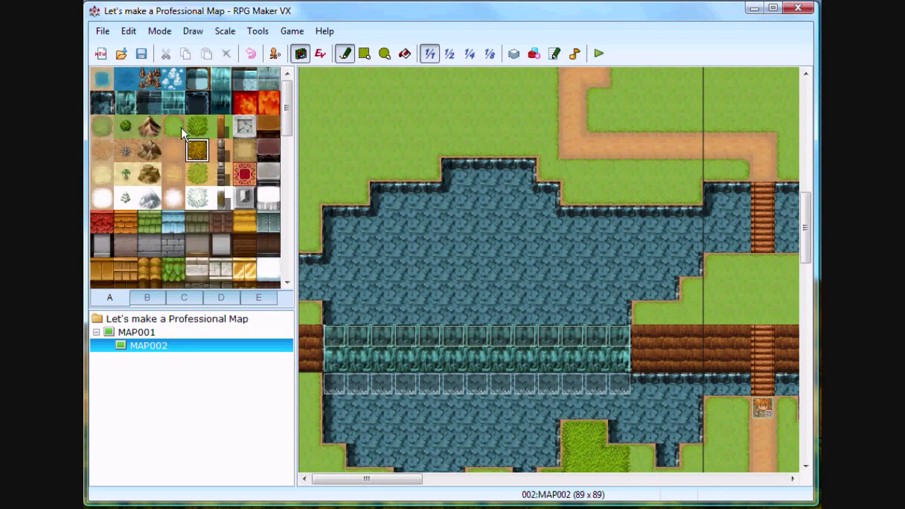
mouse_move(475, 264)
left_mouse_down()
mouse_move(459, 286)
mouse_move(424, 258)
mouse_move(430, 285)
mouse_move(477, 285)
mouse_move(505, 298)
mouse_move(510, 248)
left_mouse_up()
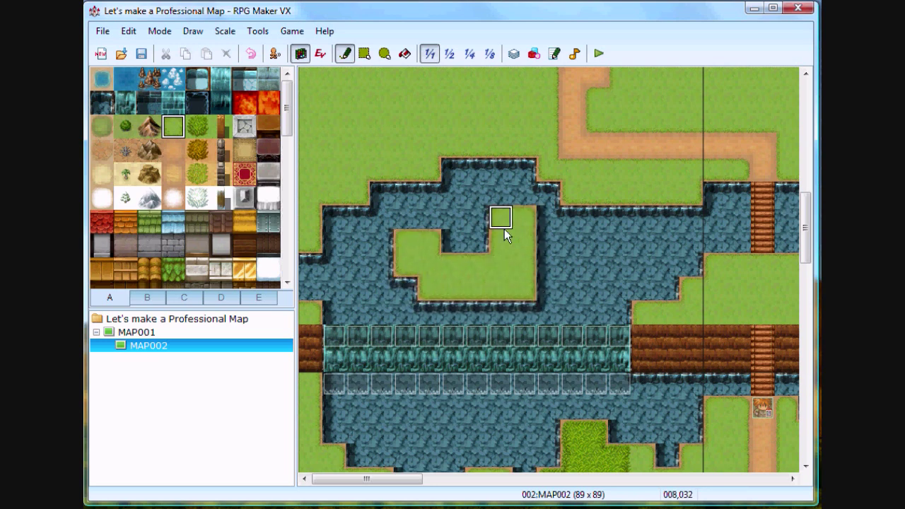
left_click(145, 298)
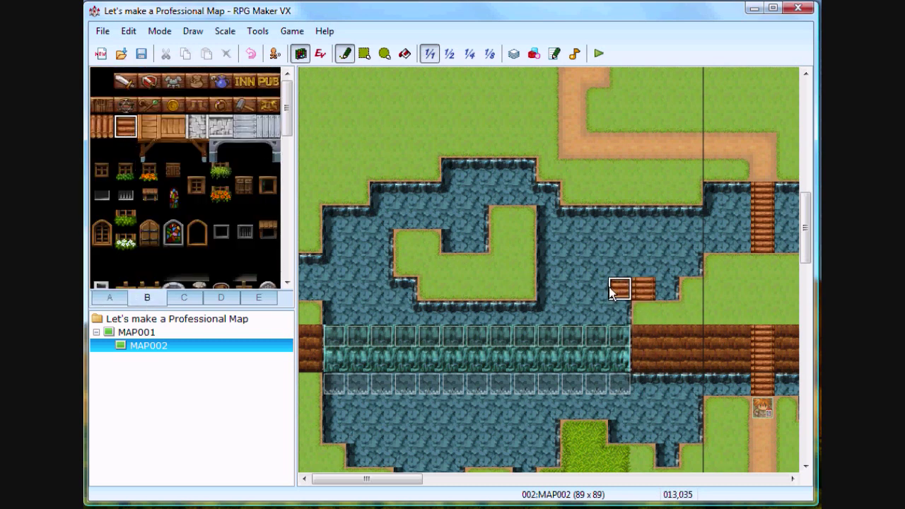
left_click(102, 127)
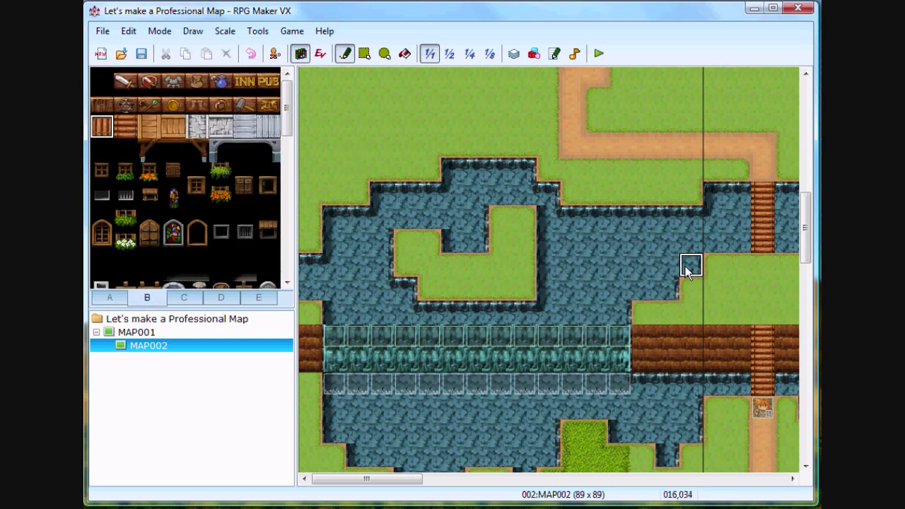
scroll(583, 322, "right", 3)
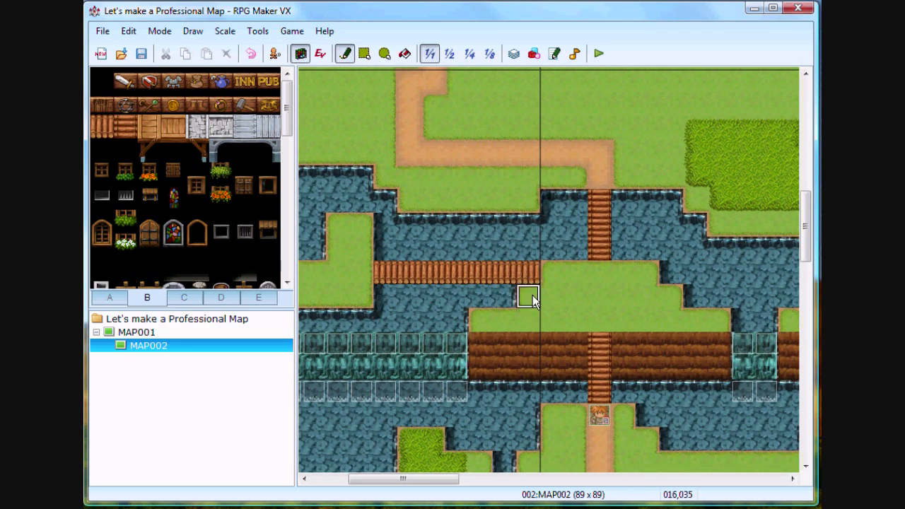
scroll(621, 328, "left", 1)
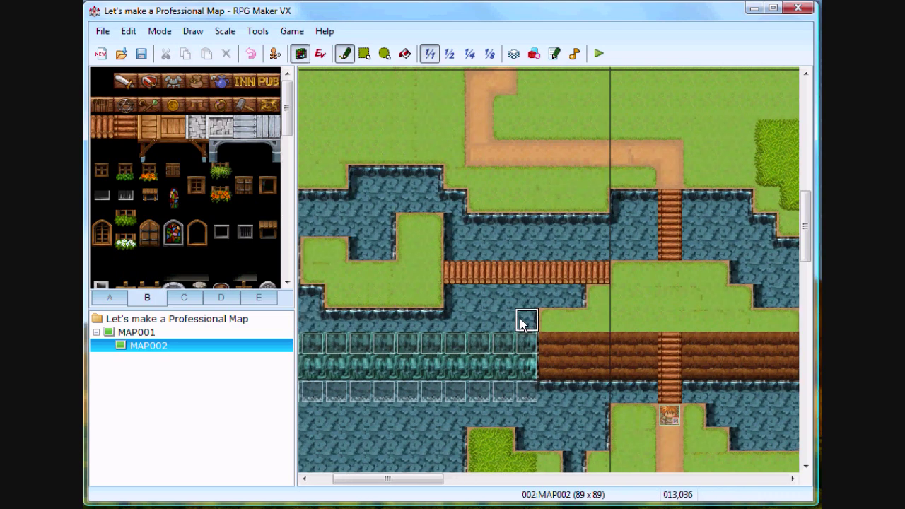
scroll(524, 319, "left", 2)
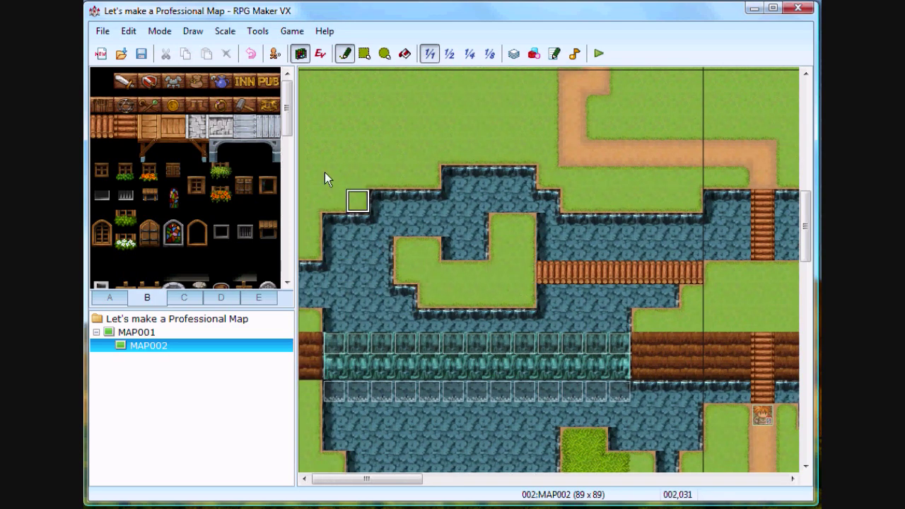
Create a Quick Event treasure chest holding Item 001:Potion on the island's top tile.
left_click(320, 54)
right_click(491, 221)
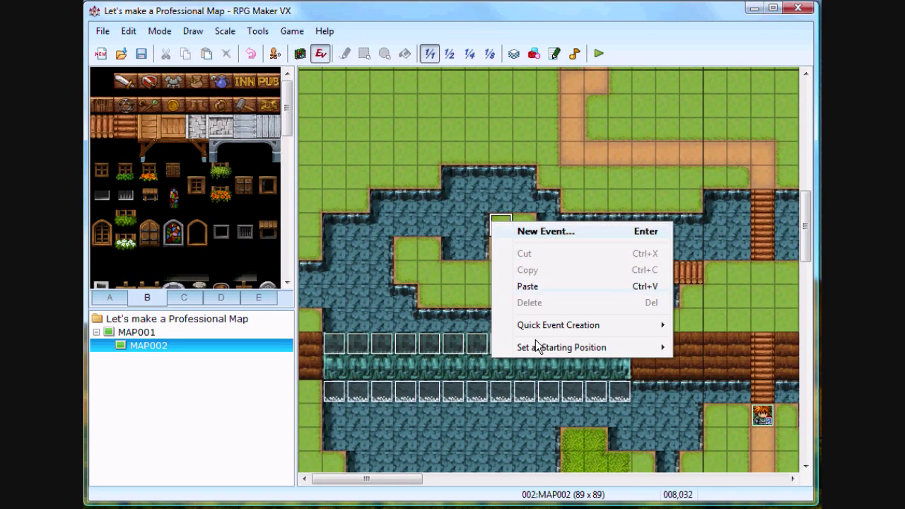
left_click(477, 272)
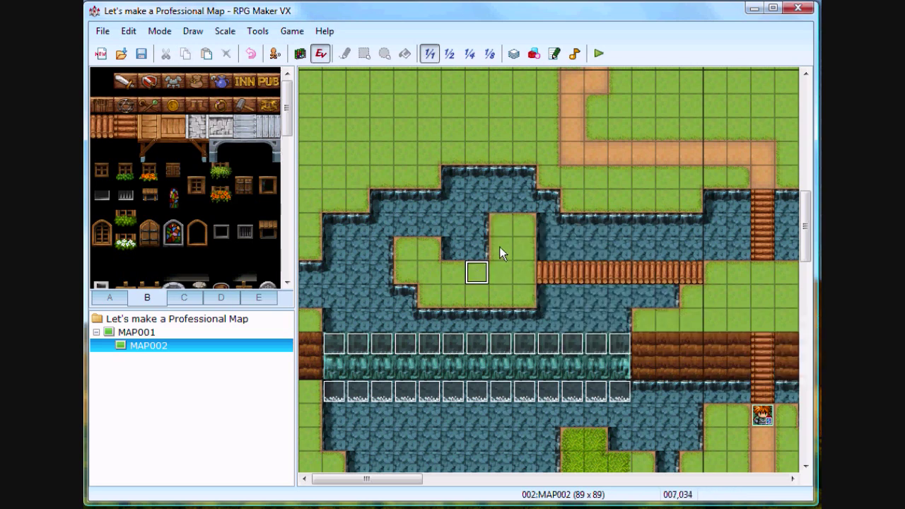
right_click(501, 225)
mouse_move(566, 322)
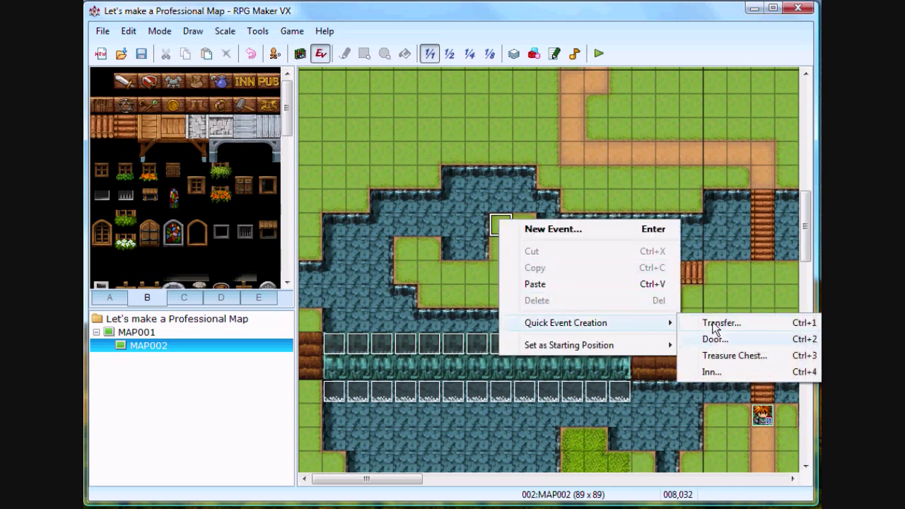
left_click(715, 359)
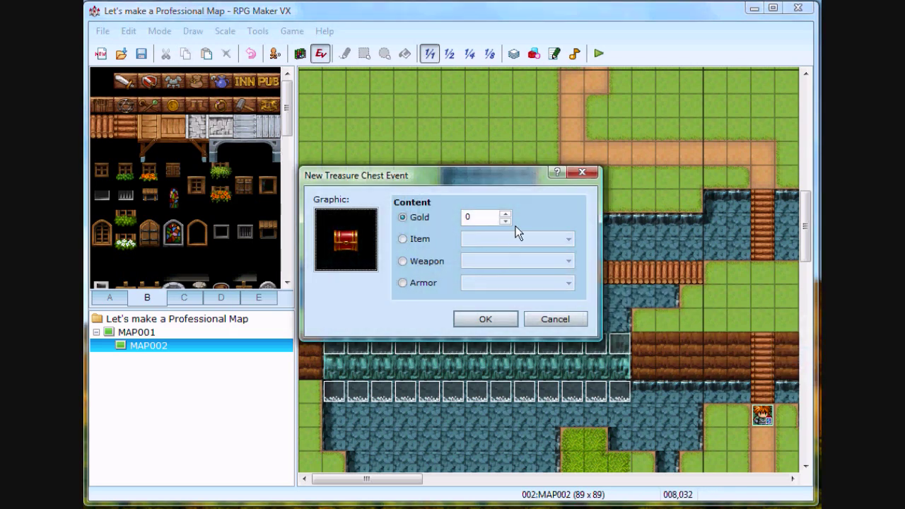
left_click(422, 239)
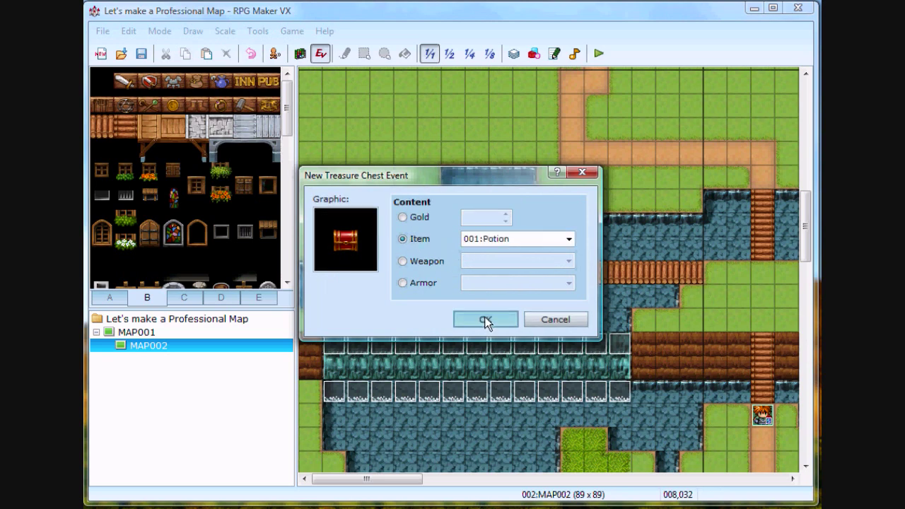
left_click(485, 319)
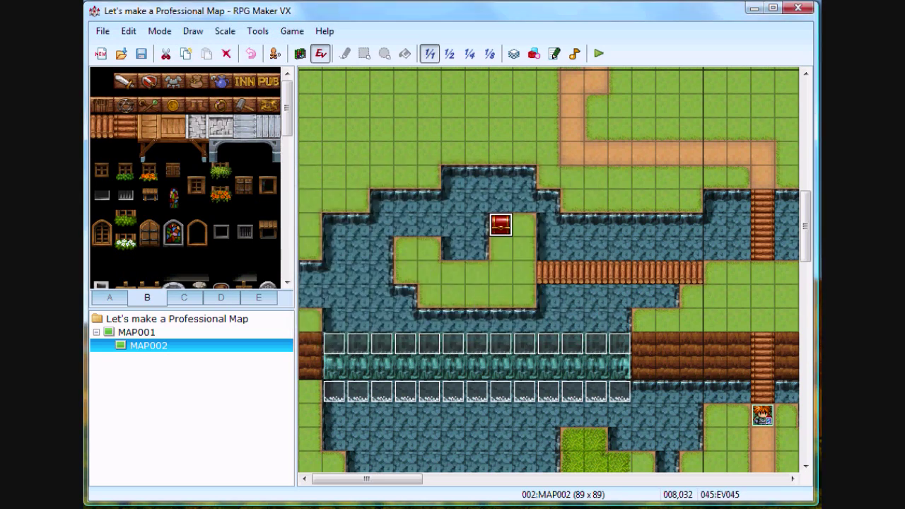
scroll(509, 266, "up", 1)
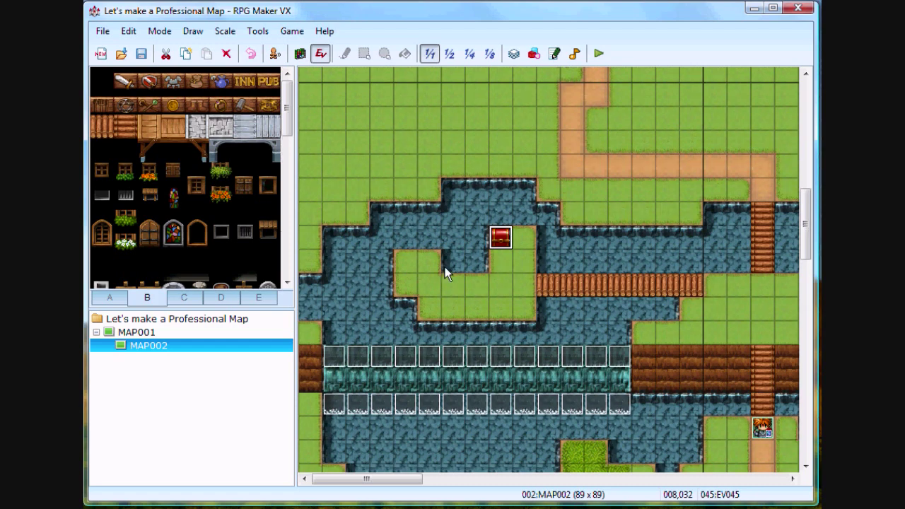
Place small grass tufts beside the tall grass and near the dirt path in the southern grassland.
left_click(128, 228)
scroll(124, 224, "down", 3)
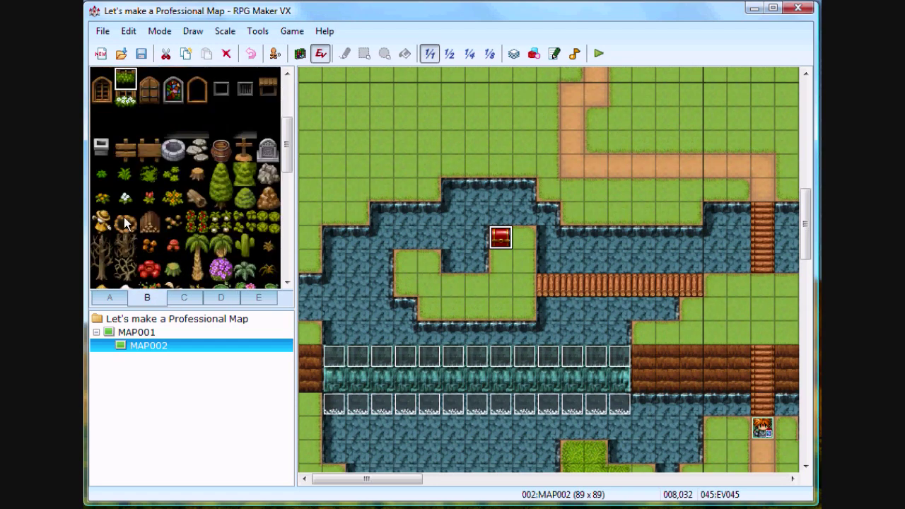
left_click(297, 55)
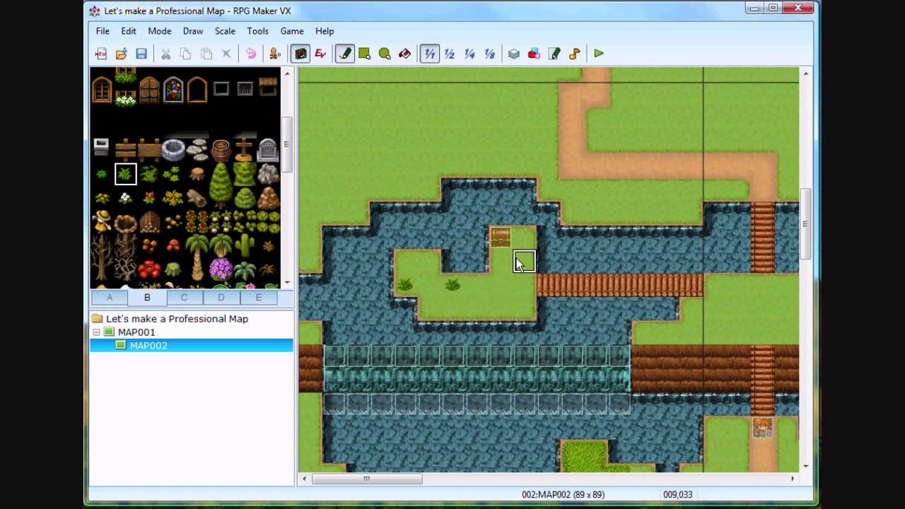
mouse_move(541, 356)
middle_mouse_down()
mouse_move(638, 309)
mouse_move(661, 323)
mouse_move(710, 307)
middle_mouse_up()
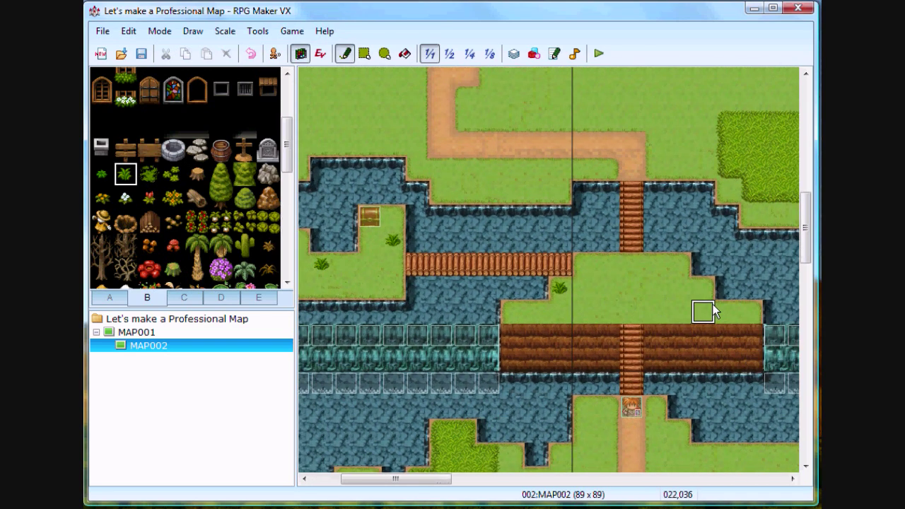
middle_click_drag(680, 391, 617, 330)
left_click(707, 282)
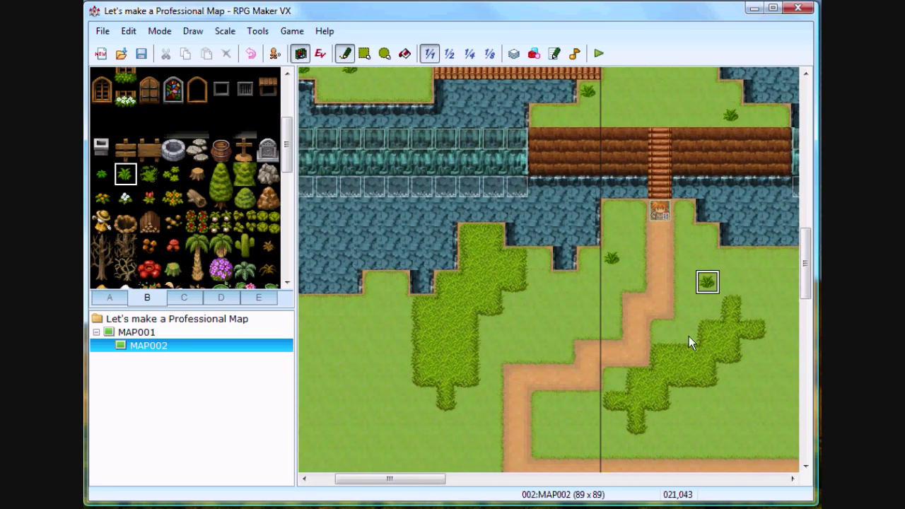
middle_click_drag(622, 377, 525, 313)
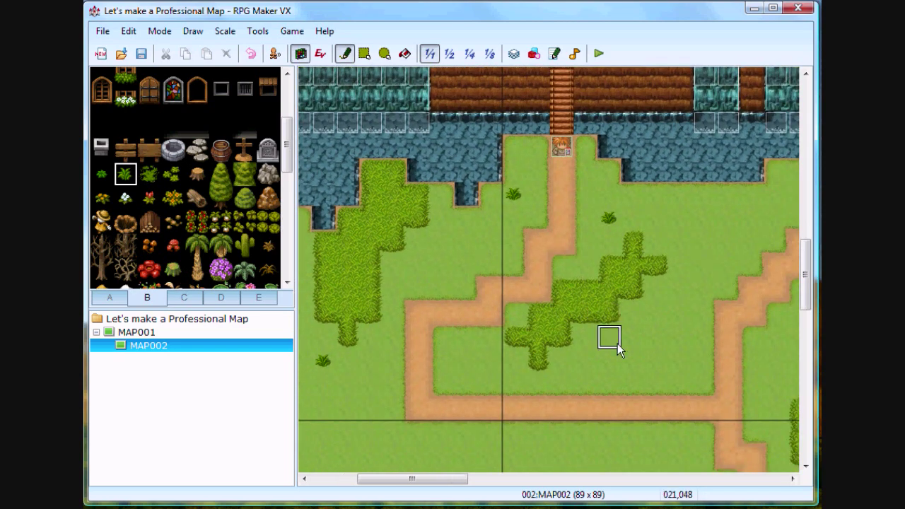
left_click(346, 266)
left_click(438, 251)
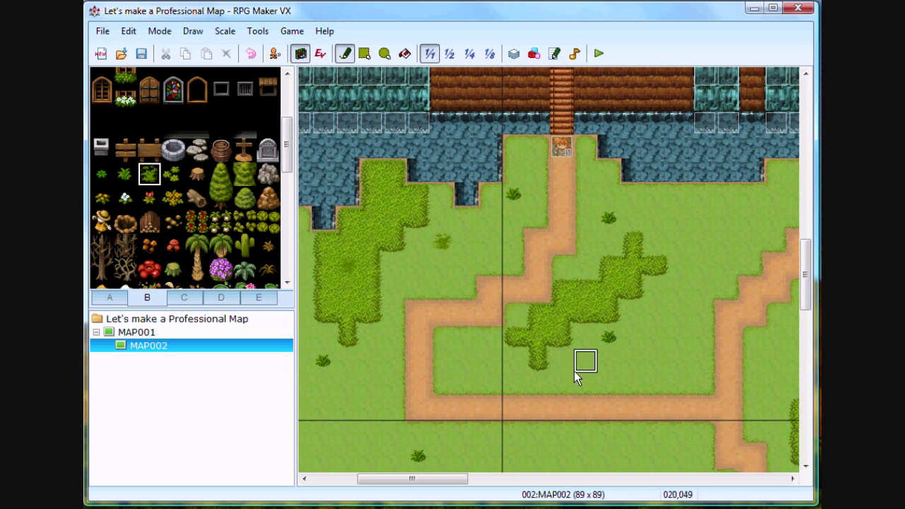
middle_click_drag(756, 384, 518, 295)
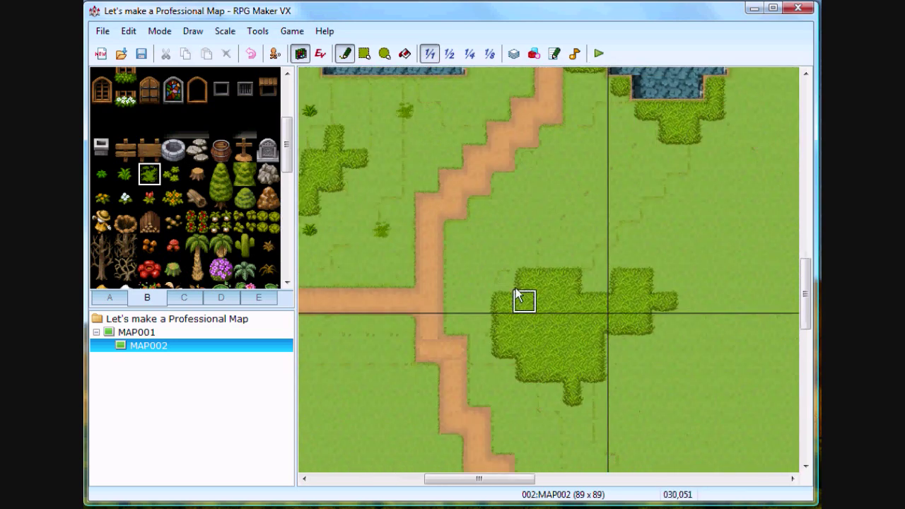
middle_click_drag(463, 377, 544, 448)
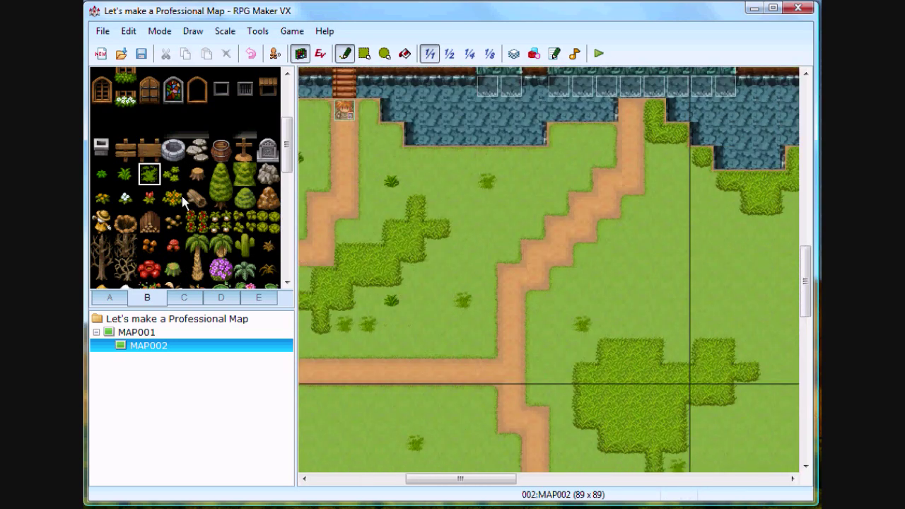
Place a dirt mound and a rock on the grass near the river and bridge.
left_click(493, 227)
mouse_move(556, 355)
middle_mouse_down()
mouse_move(460, 323)
mouse_move(380, 319)
middle_mouse_up()
middle_click_drag(347, 362, 228, 449)
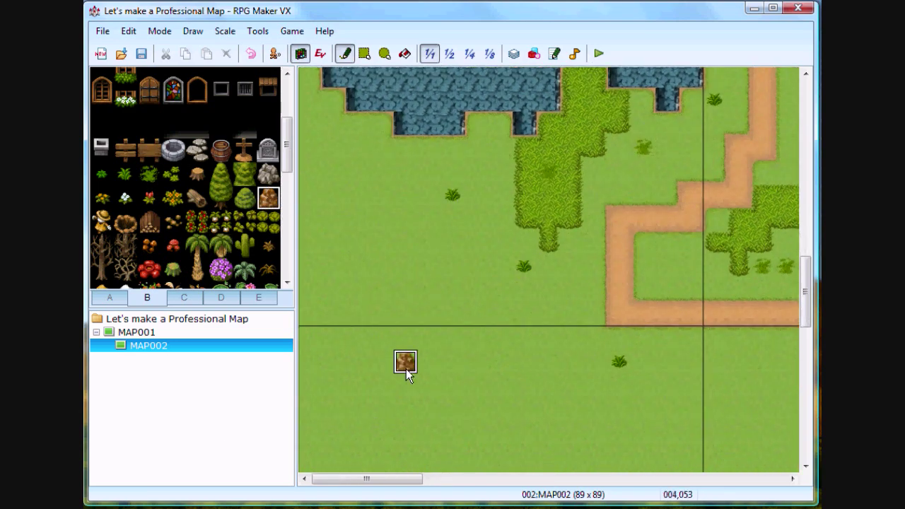
middle_click_drag(476, 413, 583, 284)
middle_click_drag(539, 318, 650, 359)
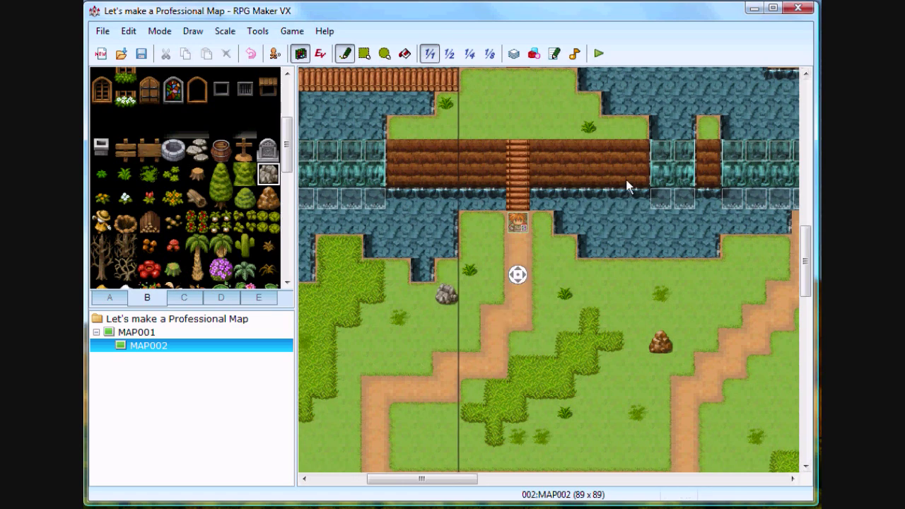
middle_click_drag(517, 273, 574, 228)
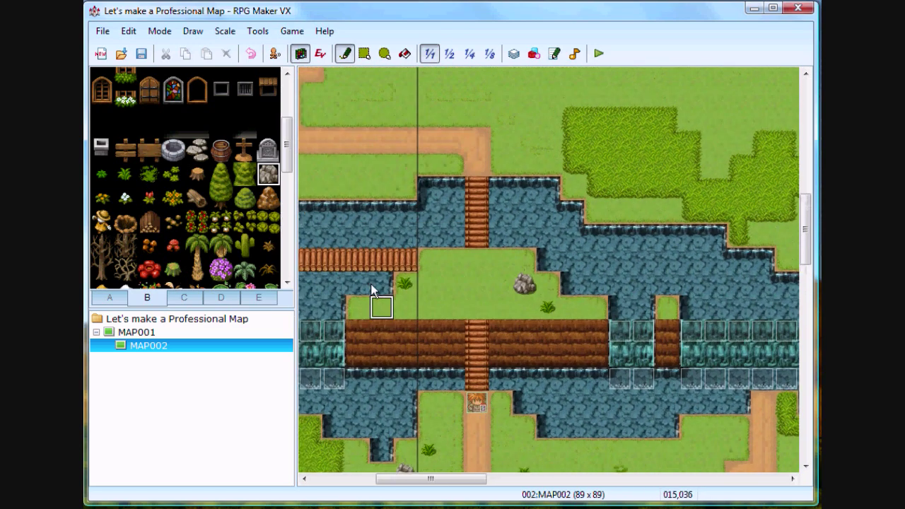
middle_click_drag(354, 228, 370, 418)
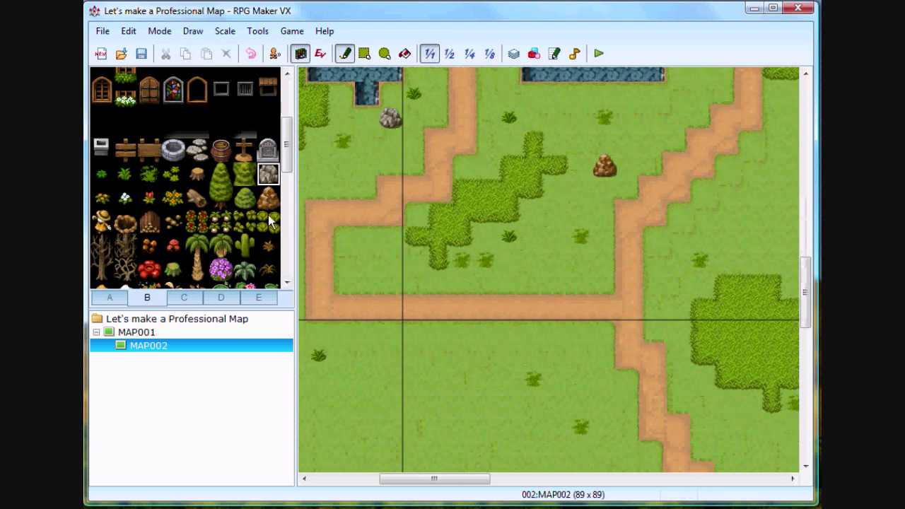
Select the dirt mound tile again and add a rock beside the upper dirt path.
left_click(269, 198)
middle_click_drag(513, 396, 585, 336)
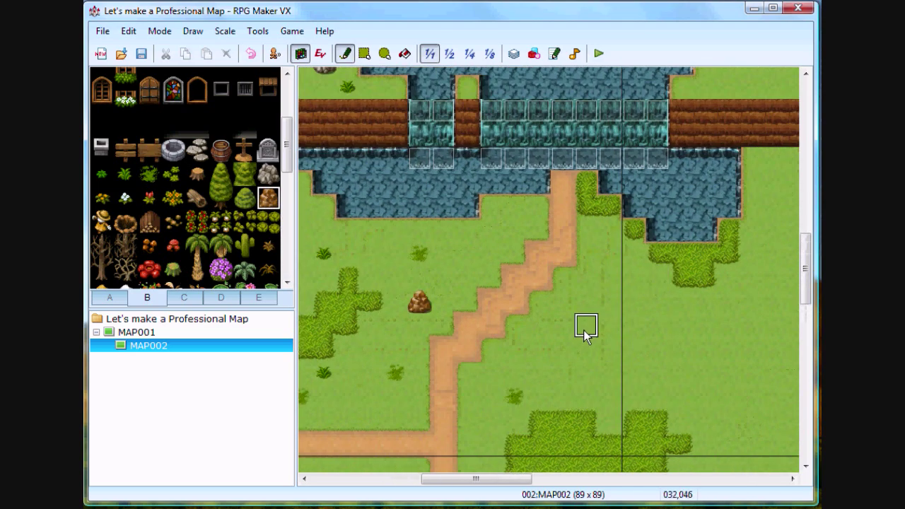
middle_click_drag(688, 435, 587, 309)
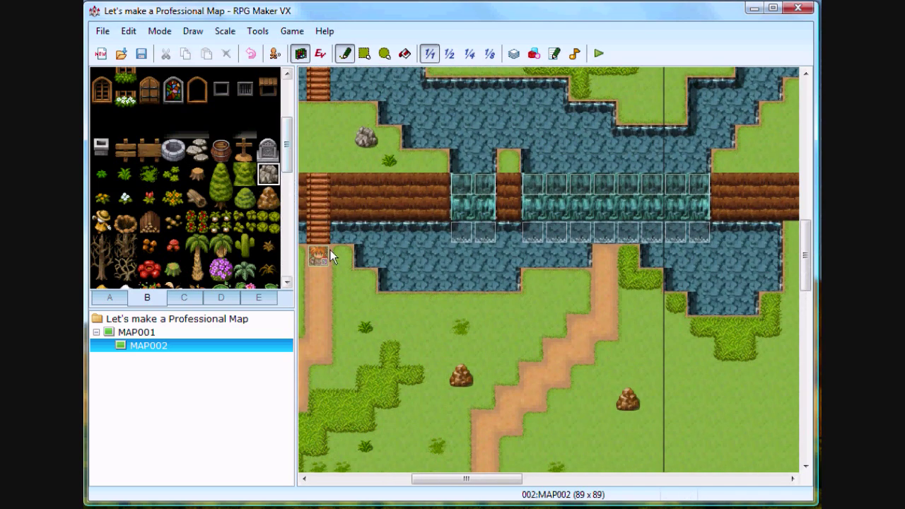
mouse_move(510, 396)
middle_mouse_down()
mouse_move(626, 290)
mouse_move(445, 191)
middle_mouse_up()
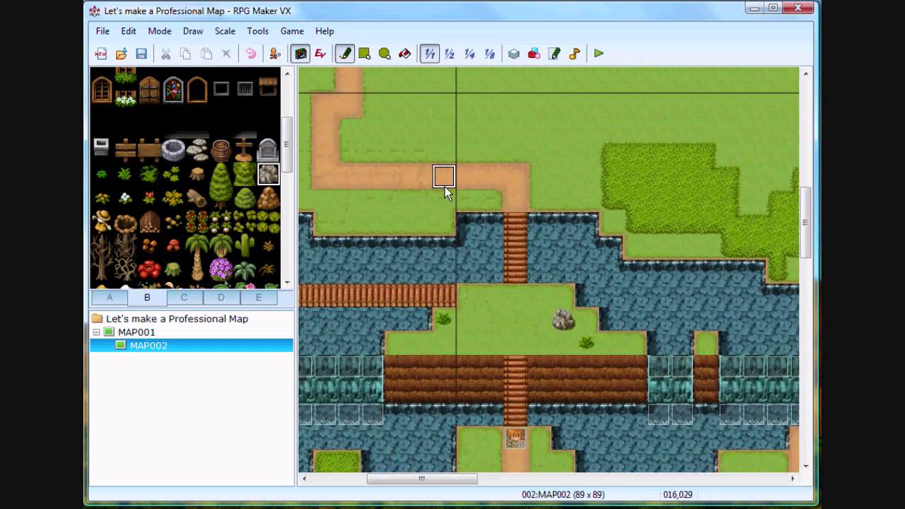
left_click(420, 202)
middle_click_drag(444, 278, 349, 315)
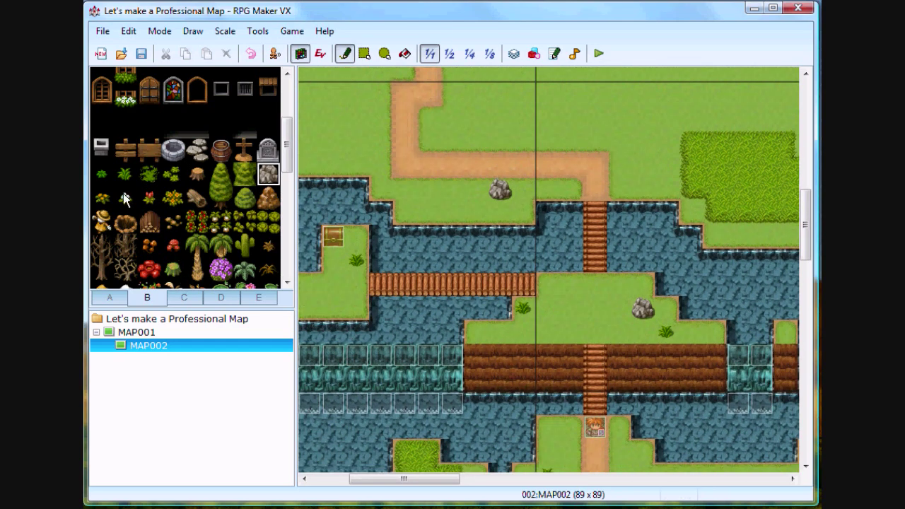
mouse_move(629, 233)
middle_mouse_down()
mouse_move(527, 149)
mouse_move(406, 157)
middle_mouse_up()
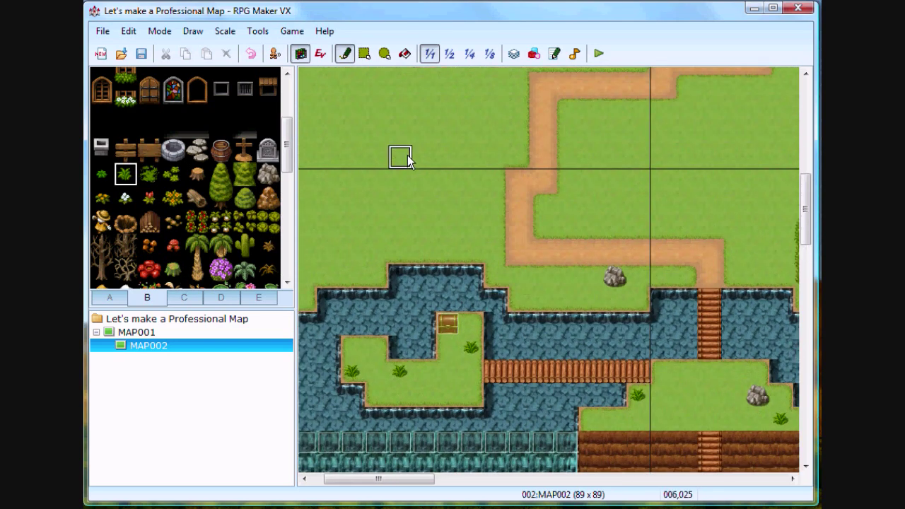